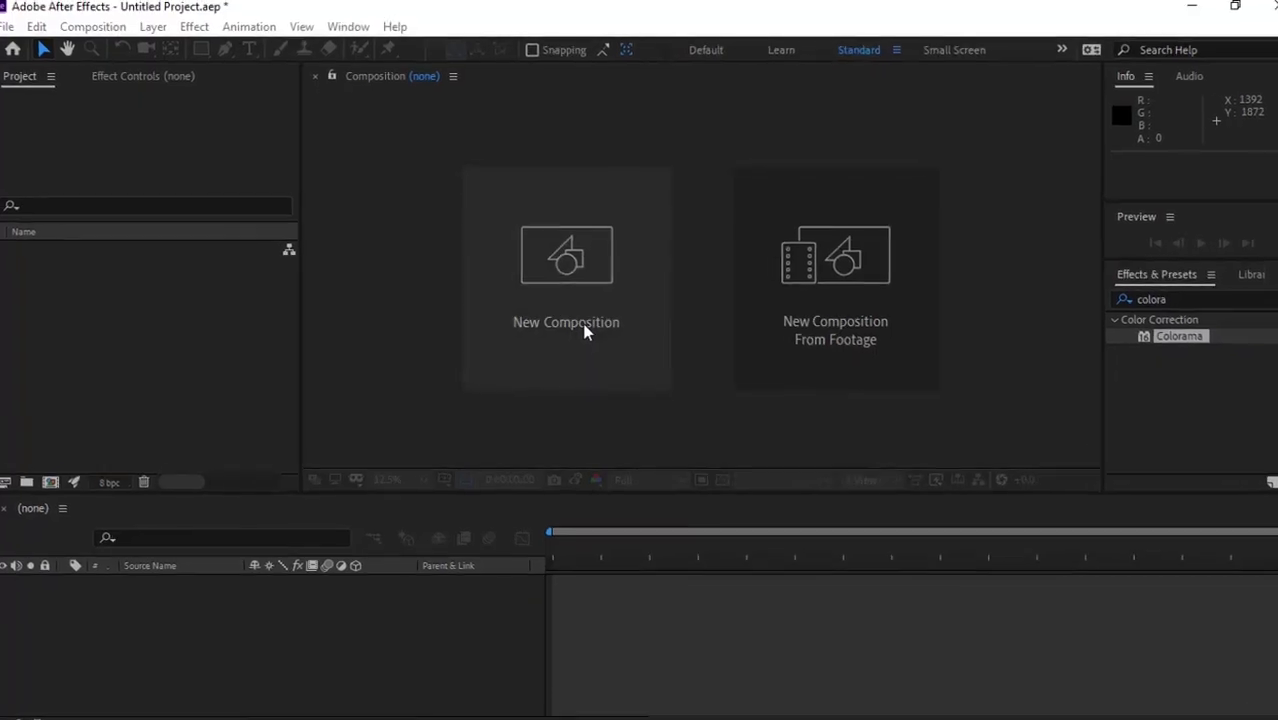
- Create a new composition named Texture at 128×128 pixels and 25 fps
{"action": "left_click", "coordinate": [601, 343]}
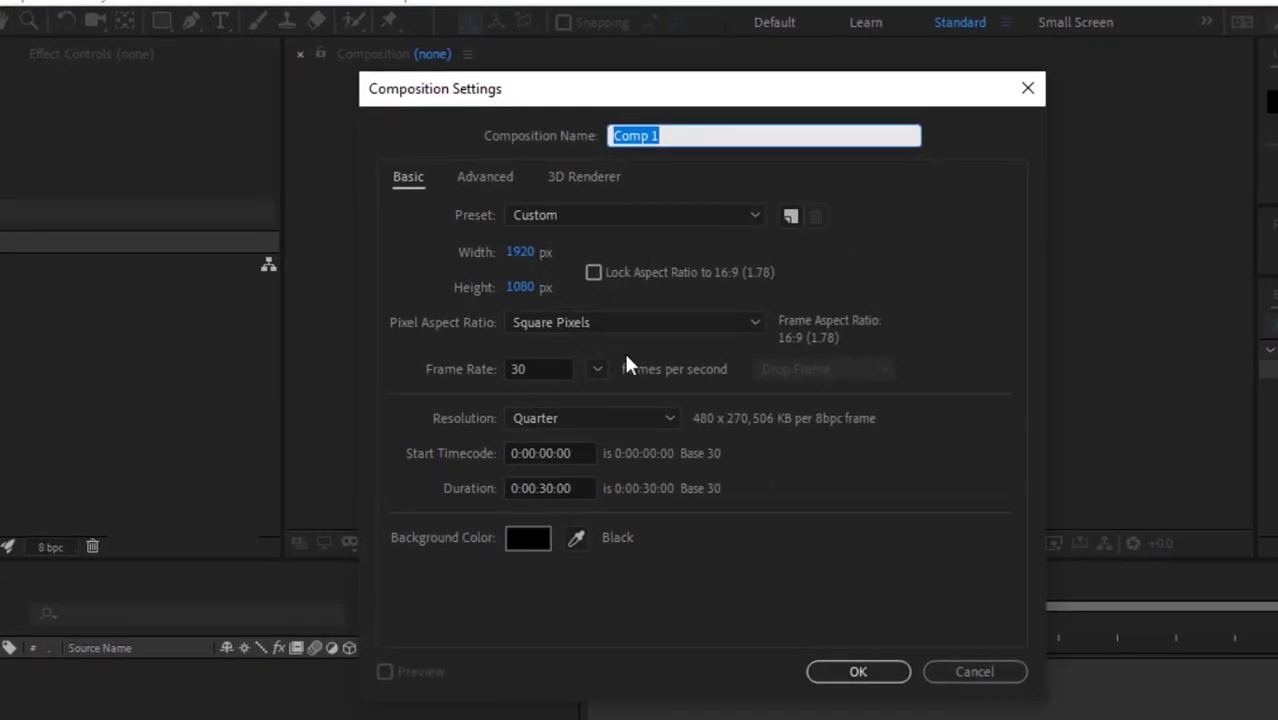
{"action": "type", "text": "T"}
{"action": "key", "text": "Tab"}
{"action": "key", "text": "Tab"}
{"action": "key", "text": "Tab"}
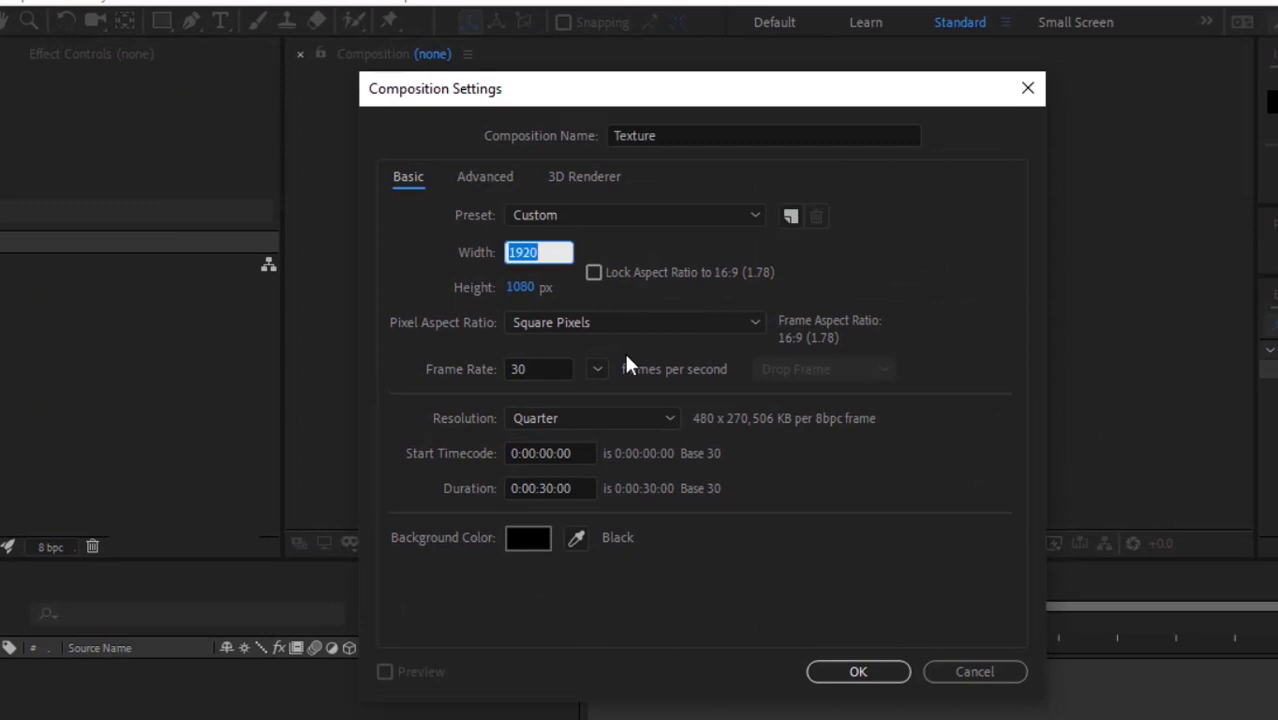
{"action": "type", "text": "128"}
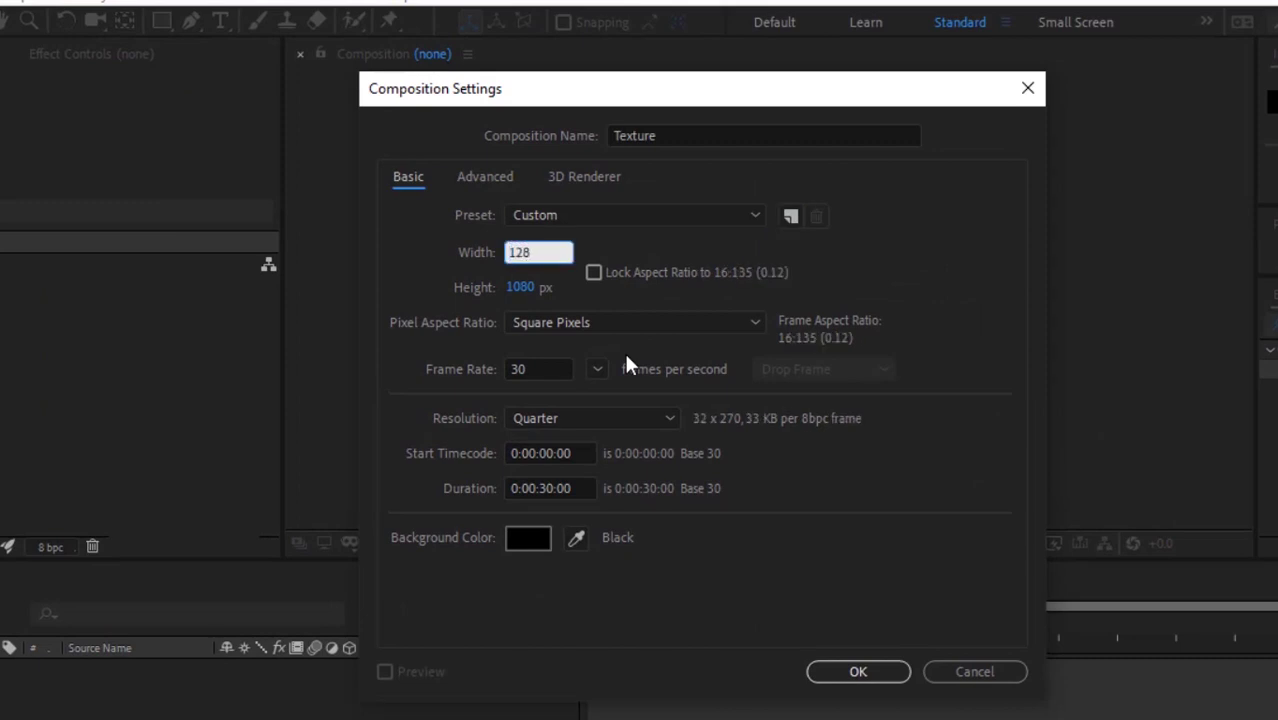
{"action": "key", "text": "Tab"}
{"action": "type", "text": "128"}
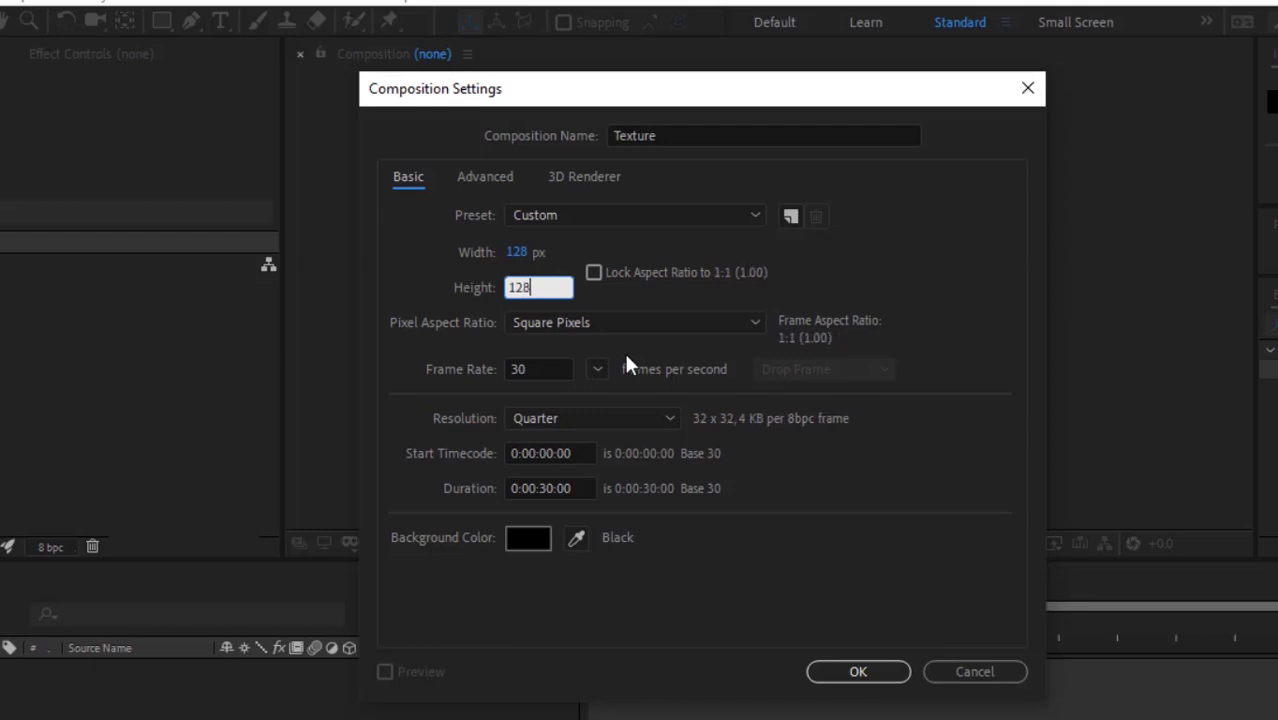
{"action": "key", "text": "Tab"}
{"action": "key", "text": "Tab"}
{"action": "type", "text": "25"}
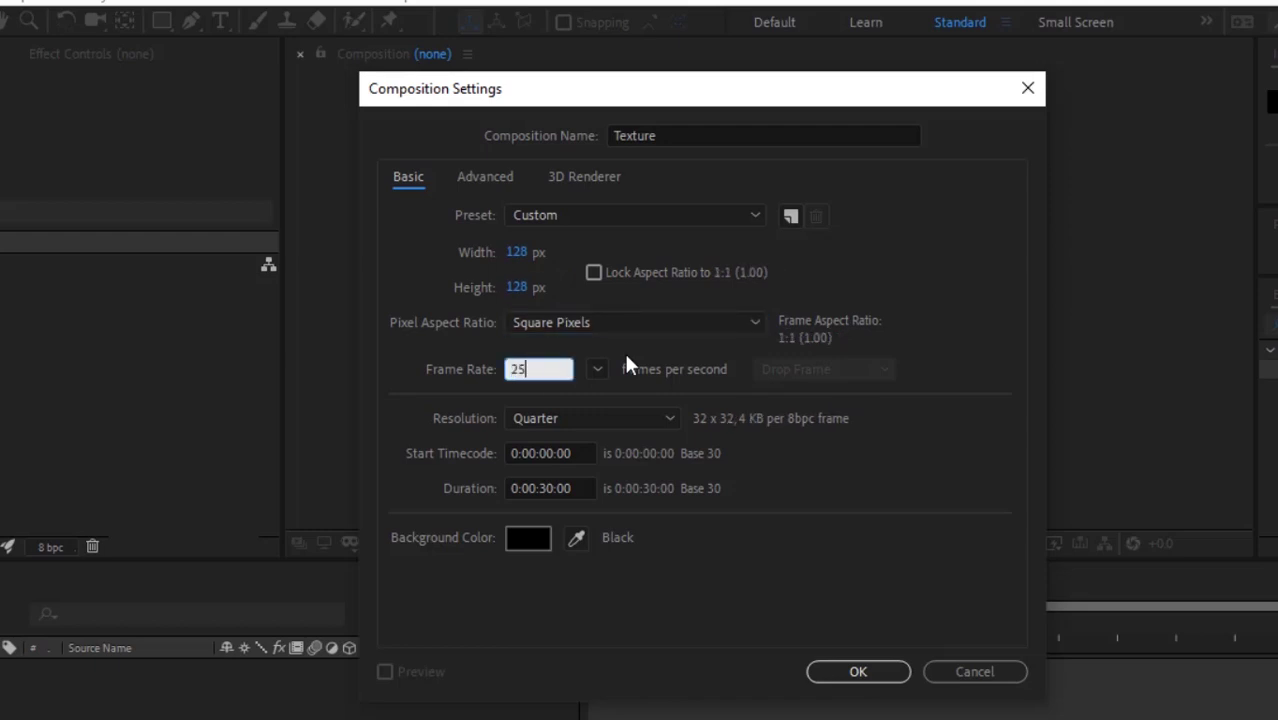
{"action": "key", "text": "Return"}
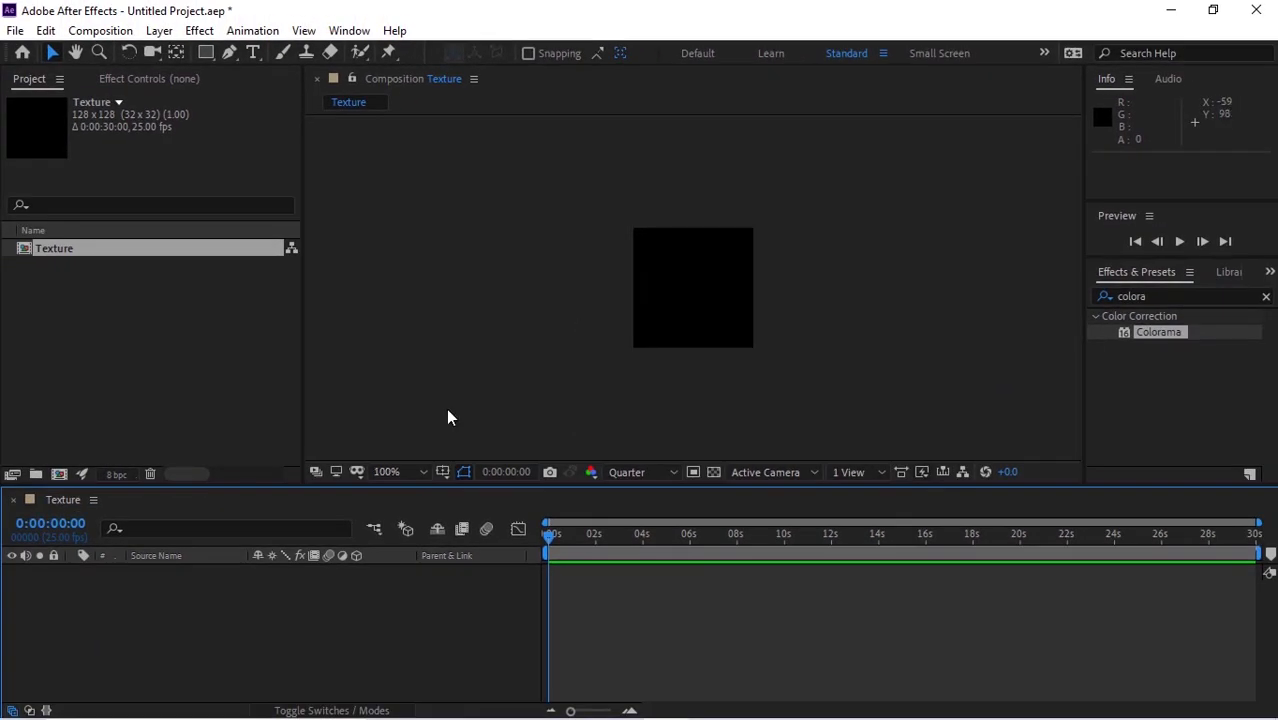
- Add a mid-grey (8C8C8C) solid layer to the Texture composition
{"action": "key", "text": "ctrl+y"}
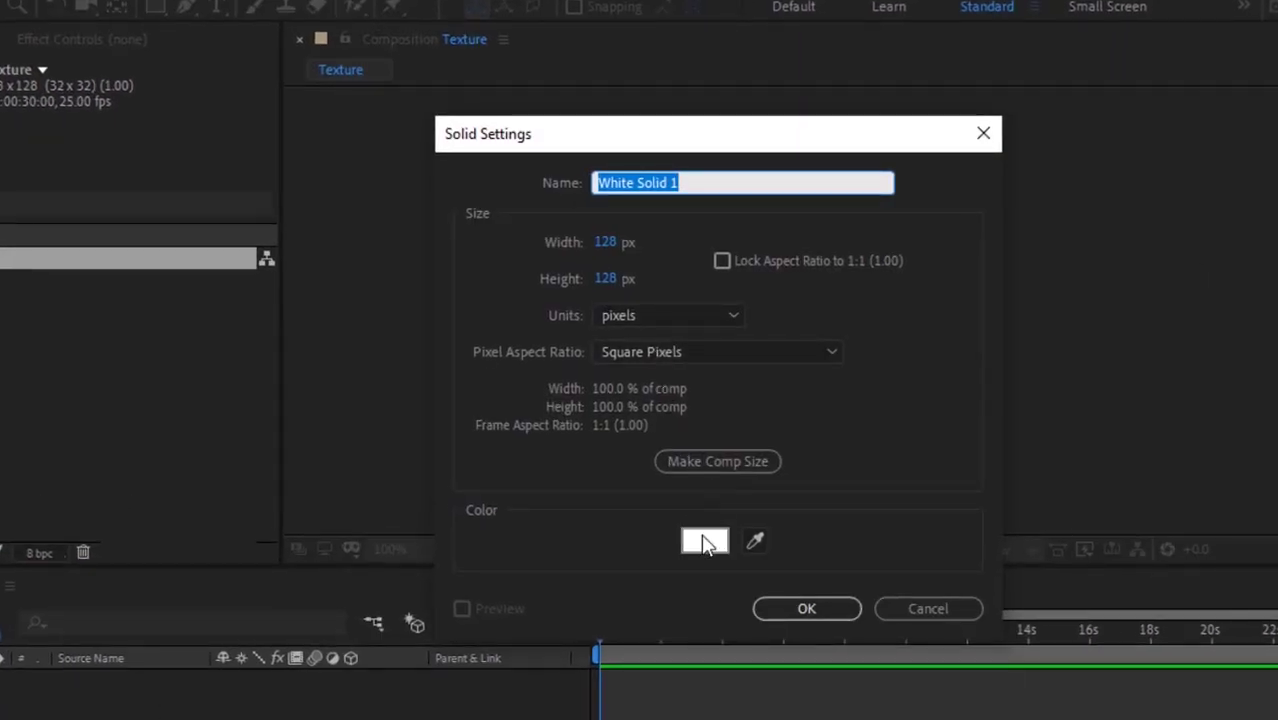
{"action": "left_click", "coordinate": [705, 536]}
{"action": "mouse_move", "coordinate": [574, 284]}
{"action": "left_mouse_down"}
{"action": "mouse_move", "coordinate": [414, 379]}
{"action": "mouse_move", "coordinate": [399, 373]}
{"action": "left_mouse_up"}
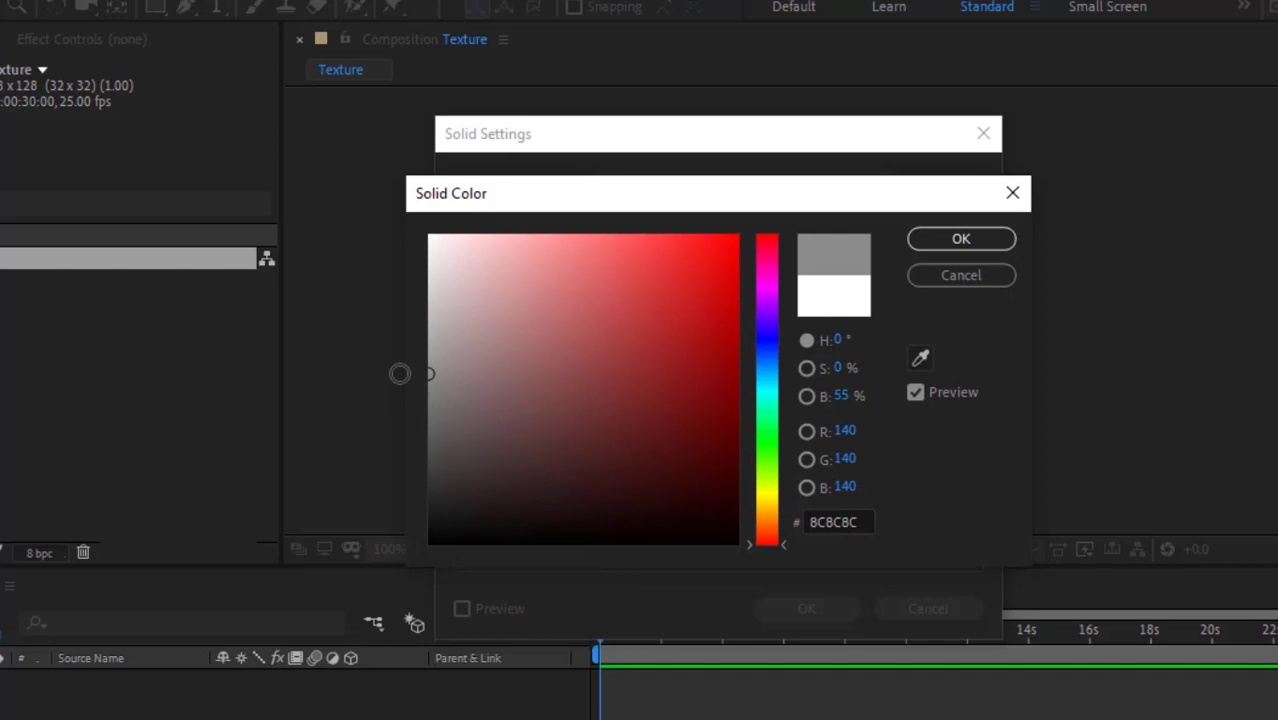
{"action": "left_click", "coordinate": [958, 238]}
{"action": "left_click", "coordinate": [806, 608]}
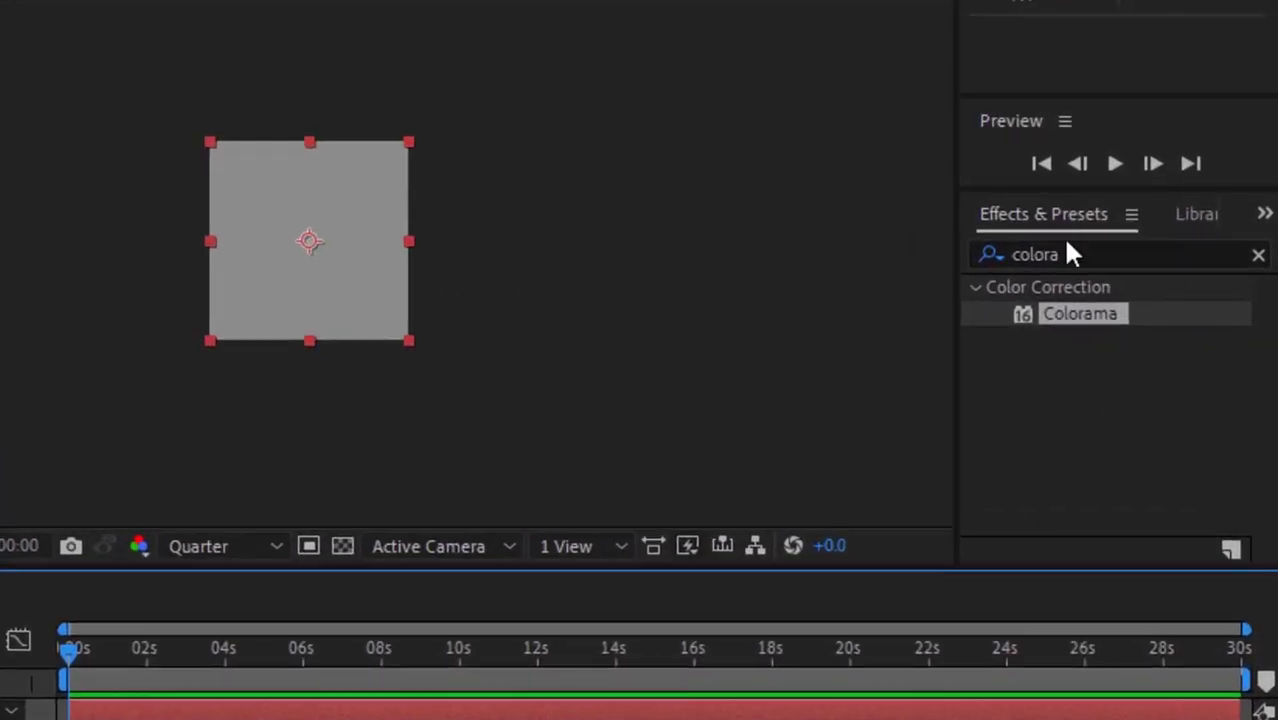
- Apply Fractal Noise to the solid with non-uniform Scale Width 442 and Height 15
{"action": "double_click", "coordinate": [1070, 253]}
{"action": "key", "text": "BackSpace"}
{"action": "type", "text": "fracta"}
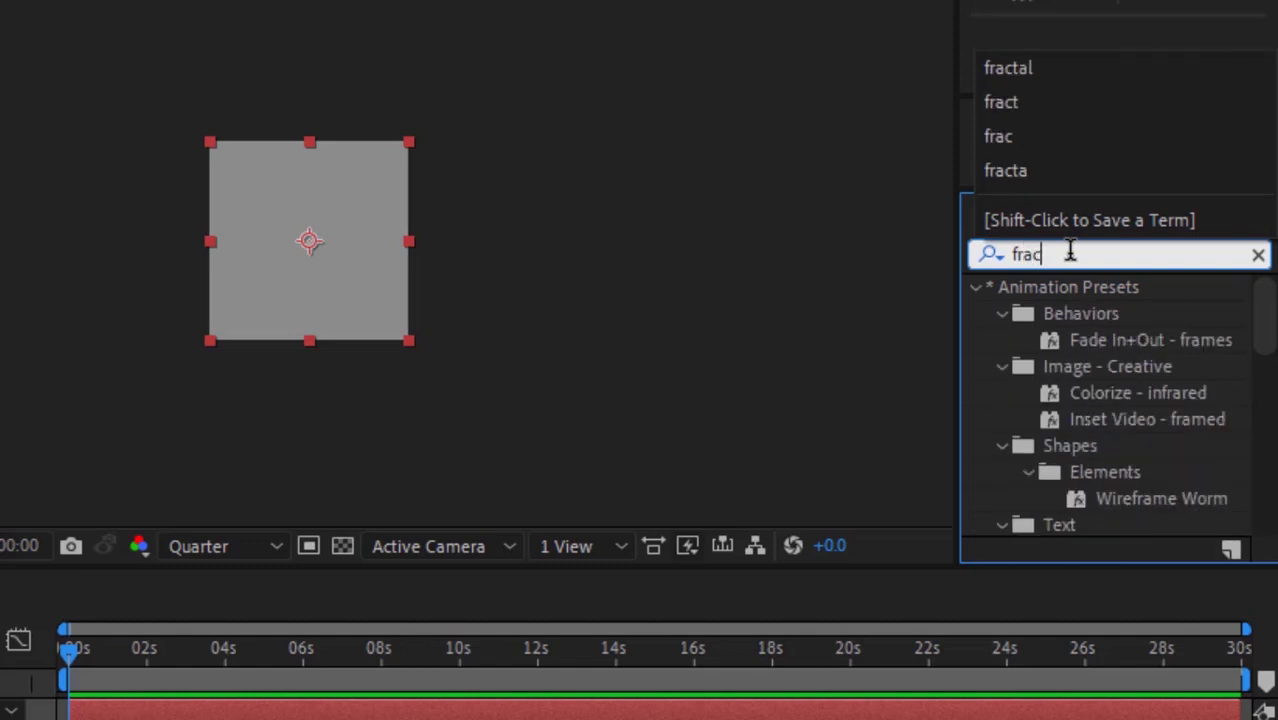
{"action": "type", "text": "l"}
{"action": "left_click_drag", "start_coordinate": [1121, 419], "coordinate": [388, 257]}
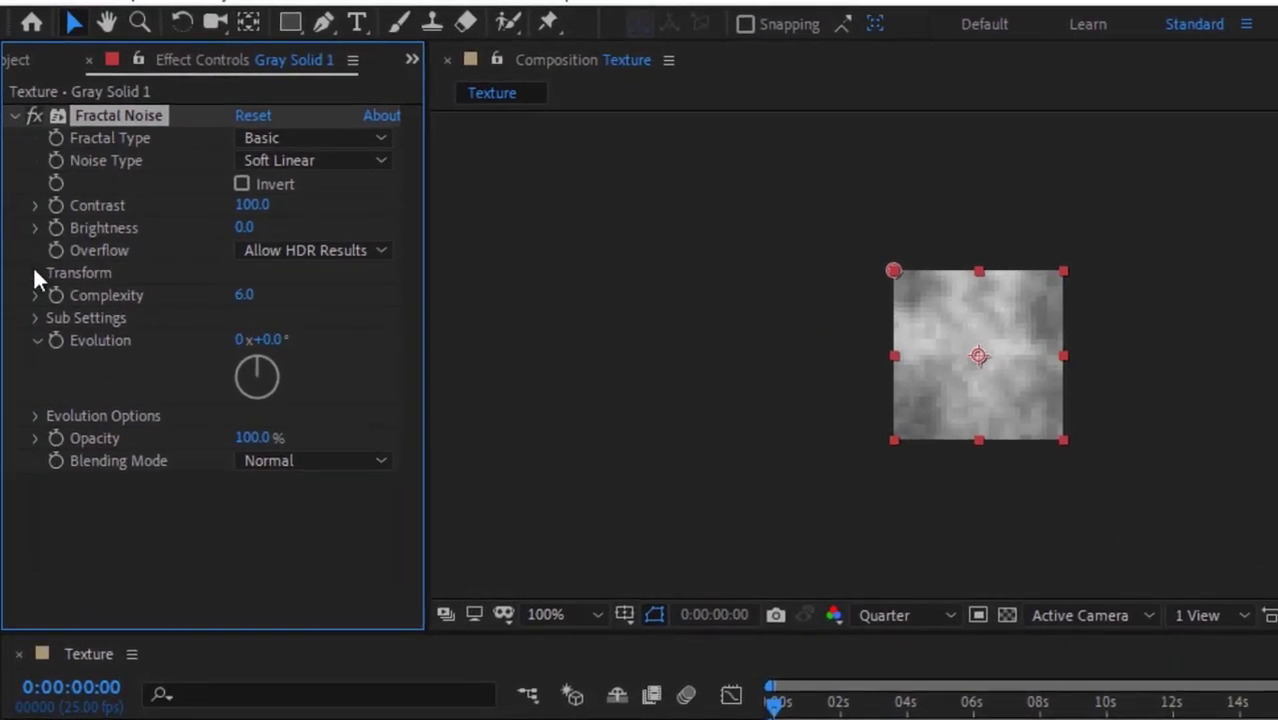
{"action": "left_click", "coordinate": [35, 272]}
{"action": "left_click", "coordinate": [241, 318]}
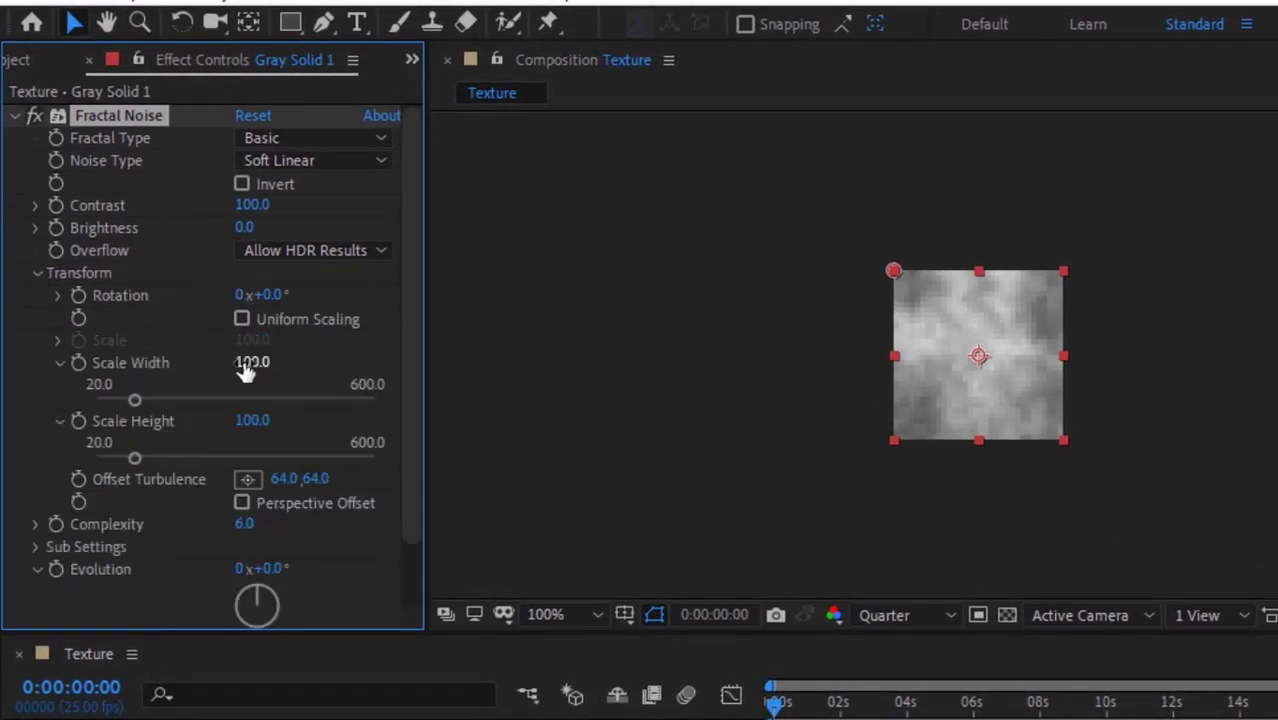
{"action": "left_click", "coordinate": [246, 364]}
{"action": "type", "text": "442"}
{"action": "key", "text": "Tab"}
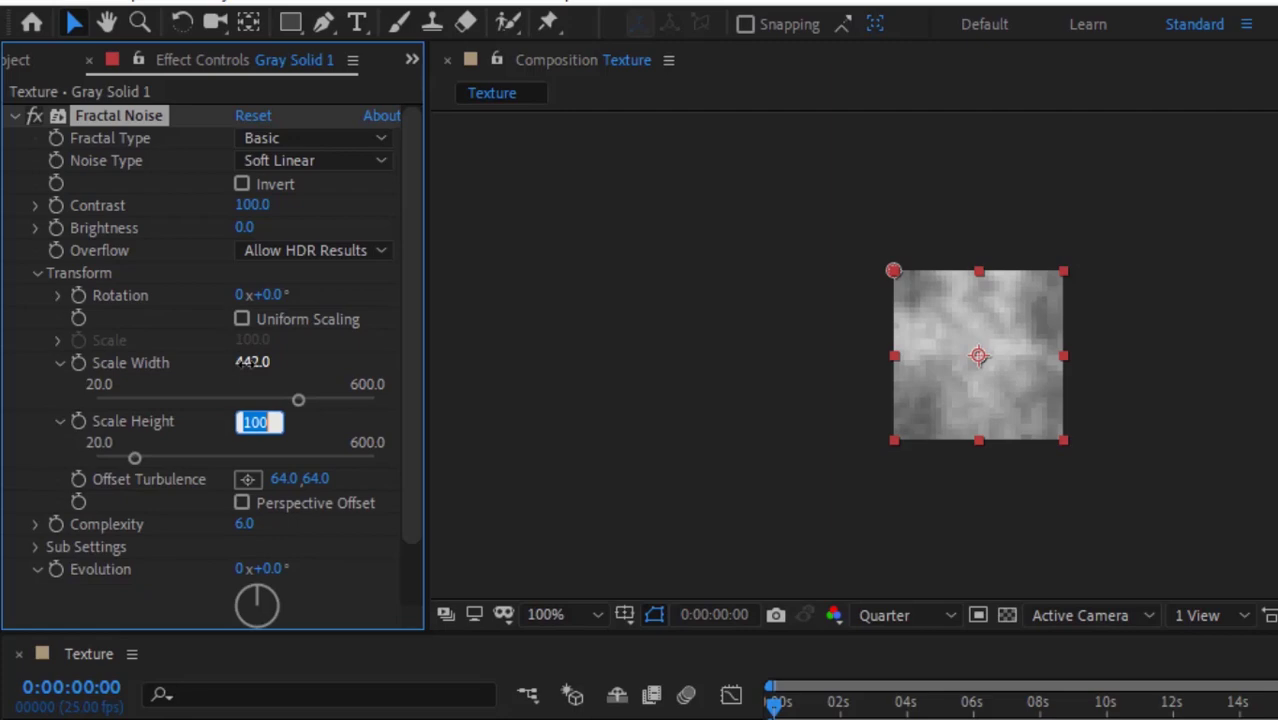
{"action": "type", "text": "15"}
{"action": "key", "text": "Return"}
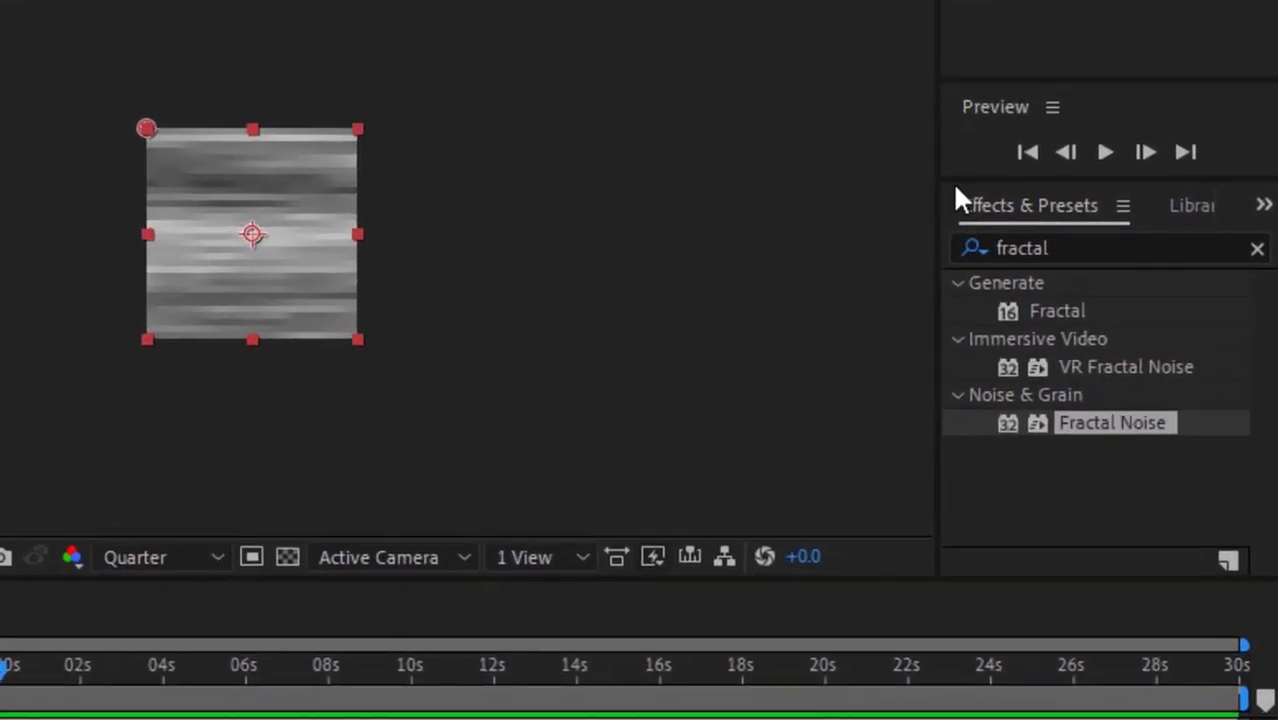
- Add CC RepeTile with Blend Borders at 100% and collapse both effects
{"action": "left_click", "coordinate": [1265, 315]}
{"action": "type", "text": "cc re"}
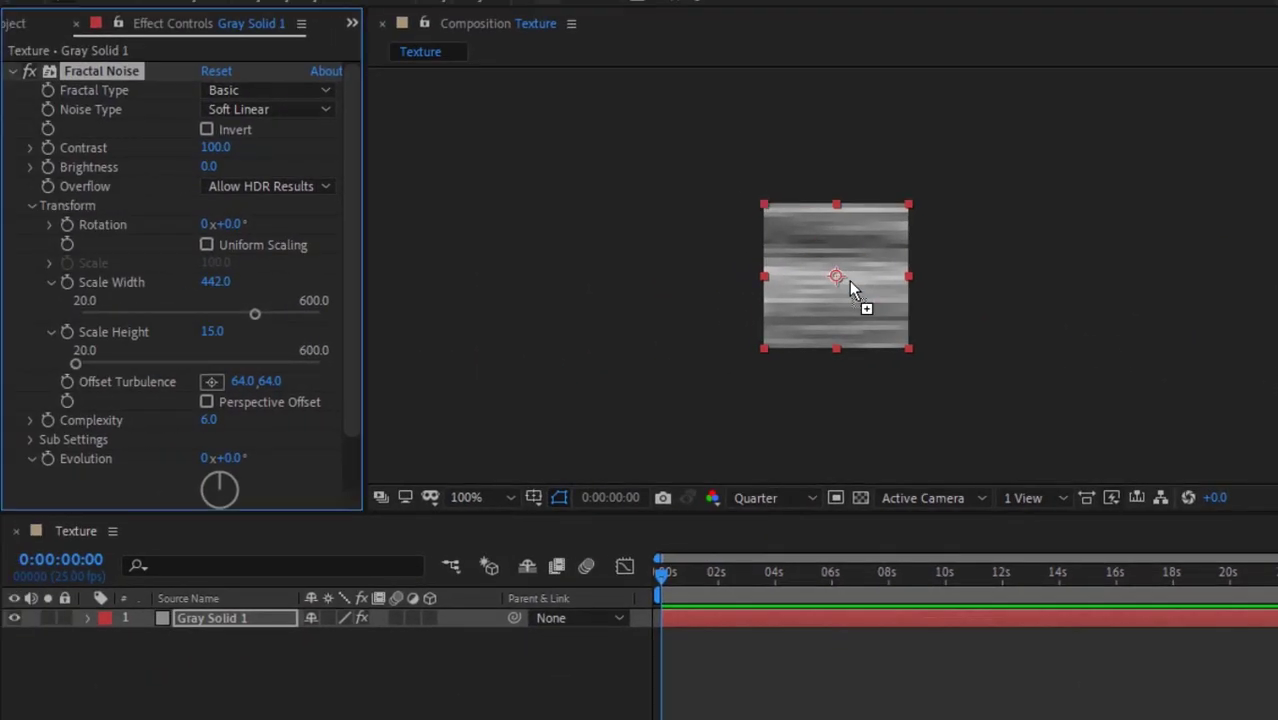
{"action": "left_click_drag", "start_coordinate": [849, 281], "coordinate": [849, 281]}
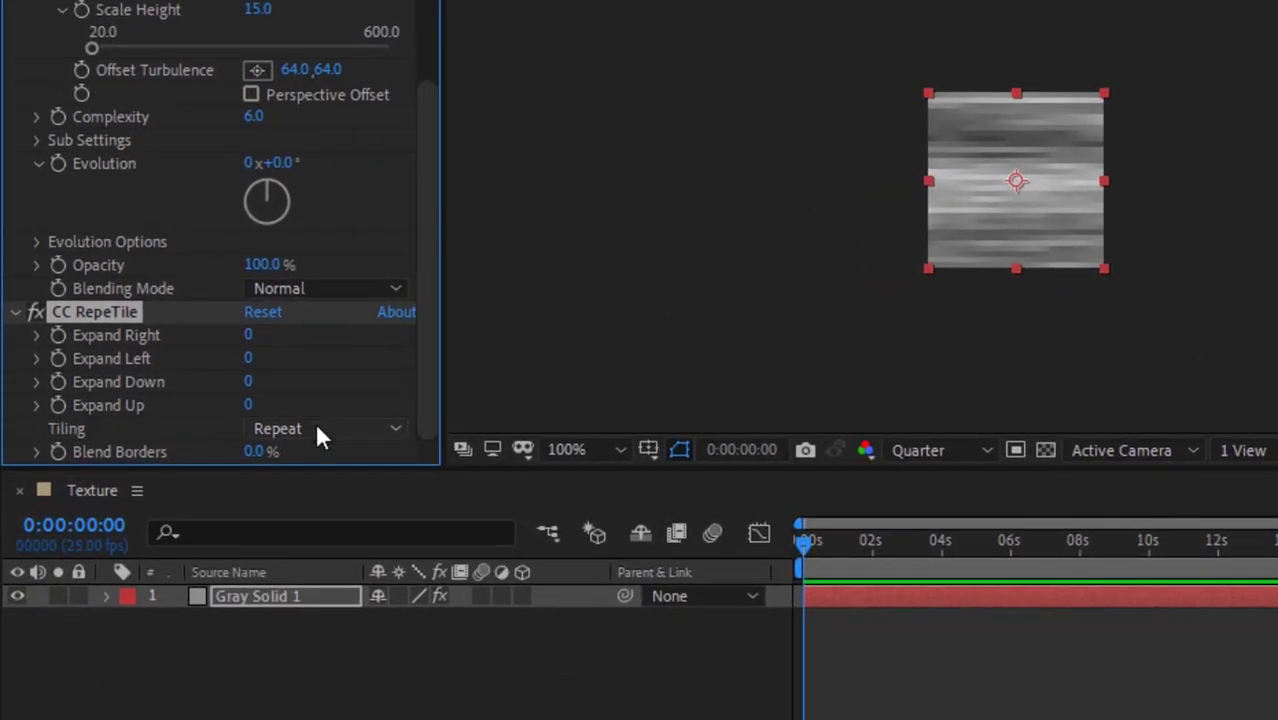
{"action": "left_click", "coordinate": [217, 499]}
{"action": "type", "text": "100"}
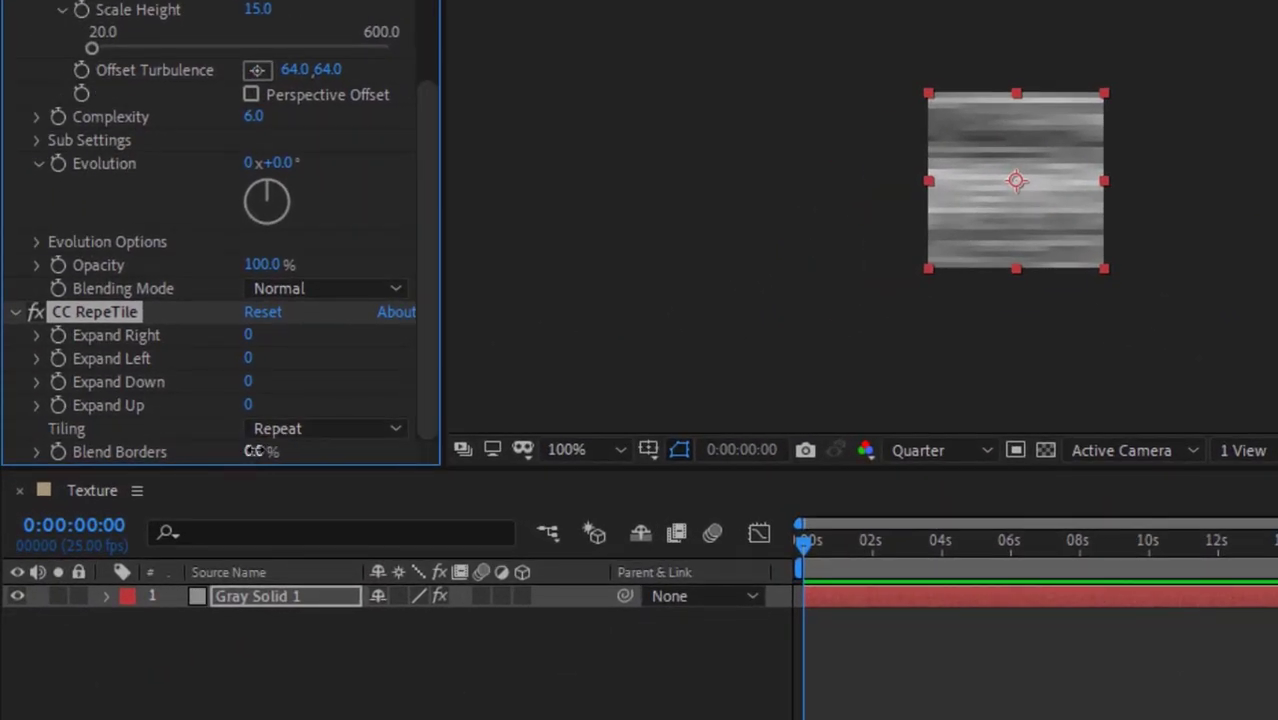
{"action": "key", "text": "Return"}
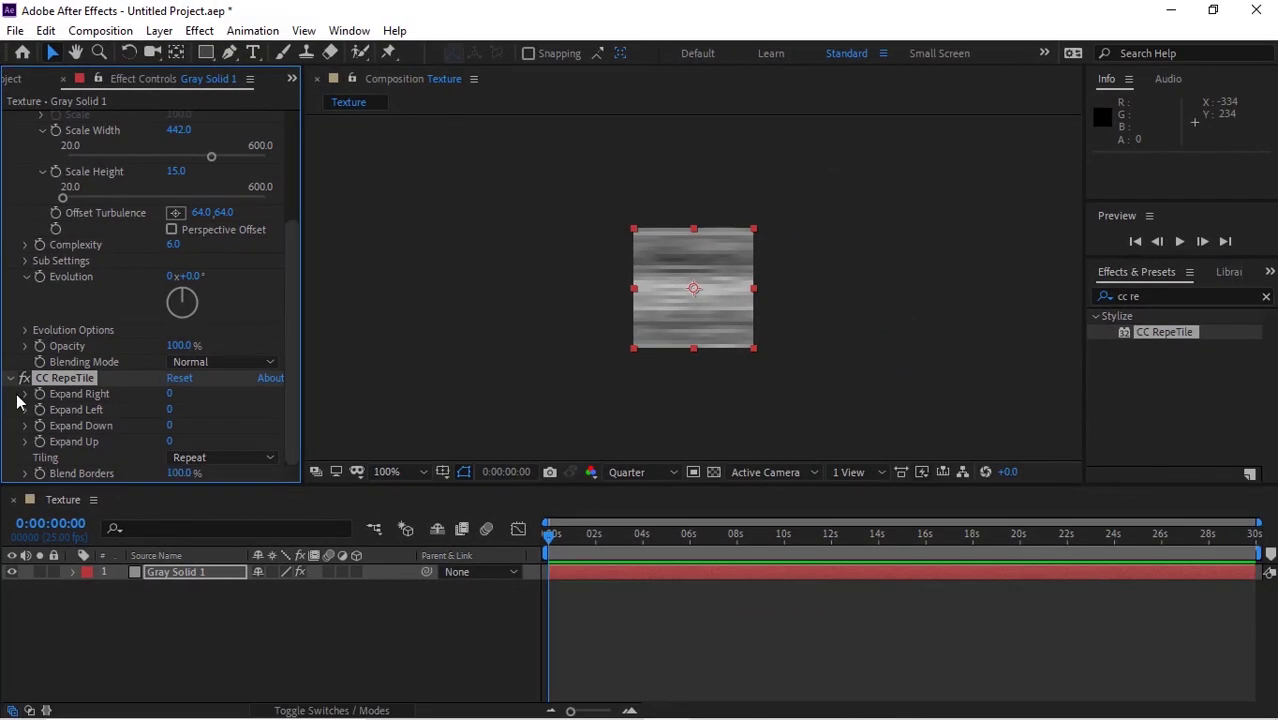
{"action": "left_click", "coordinate": [12, 364]}
{"action": "left_click", "coordinate": [9, 79]}
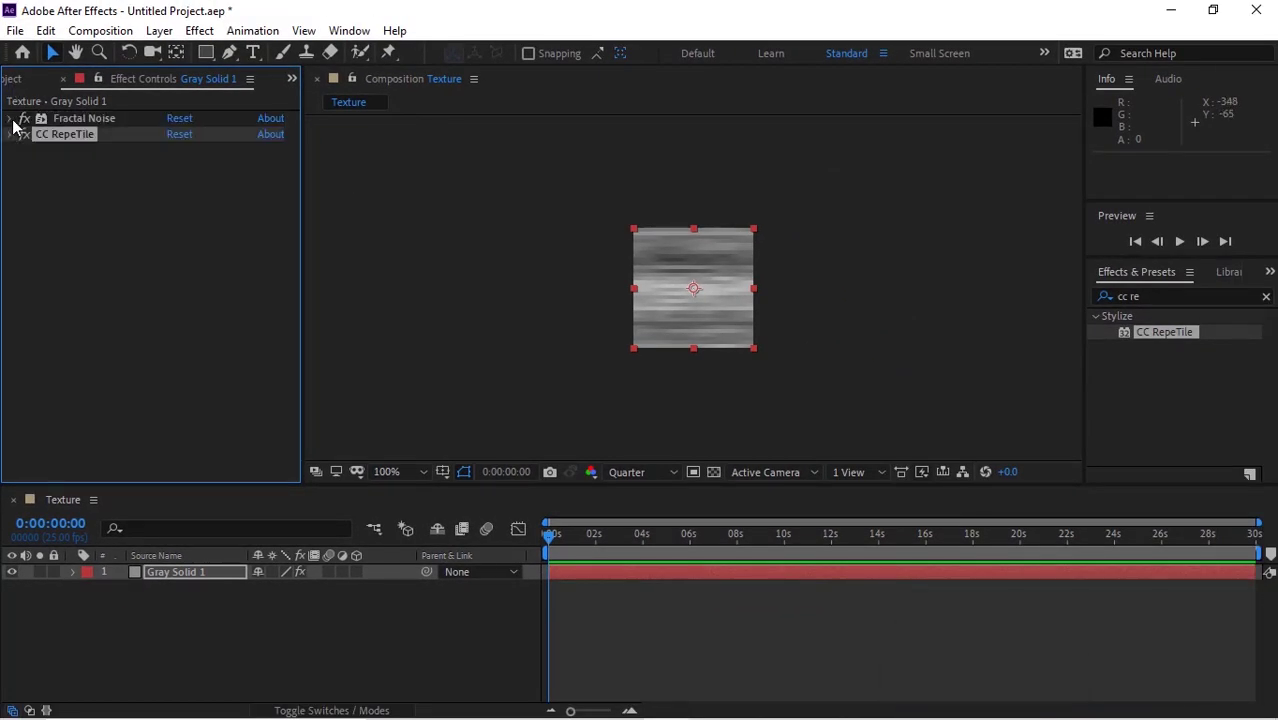
- Create a new 1280×720 composition named Chrome from the Composition menu
{"action": "left_click", "coordinate": [100, 30]}
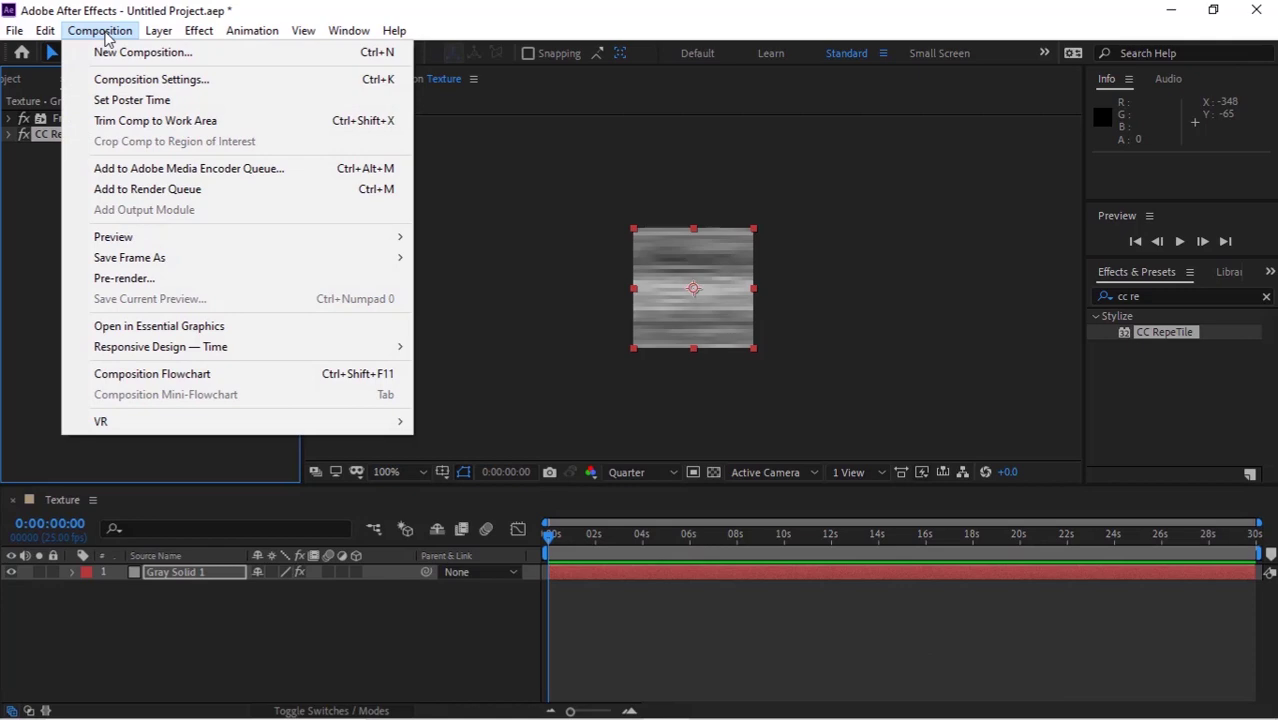
{"action": "left_click", "coordinate": [95, 49]}
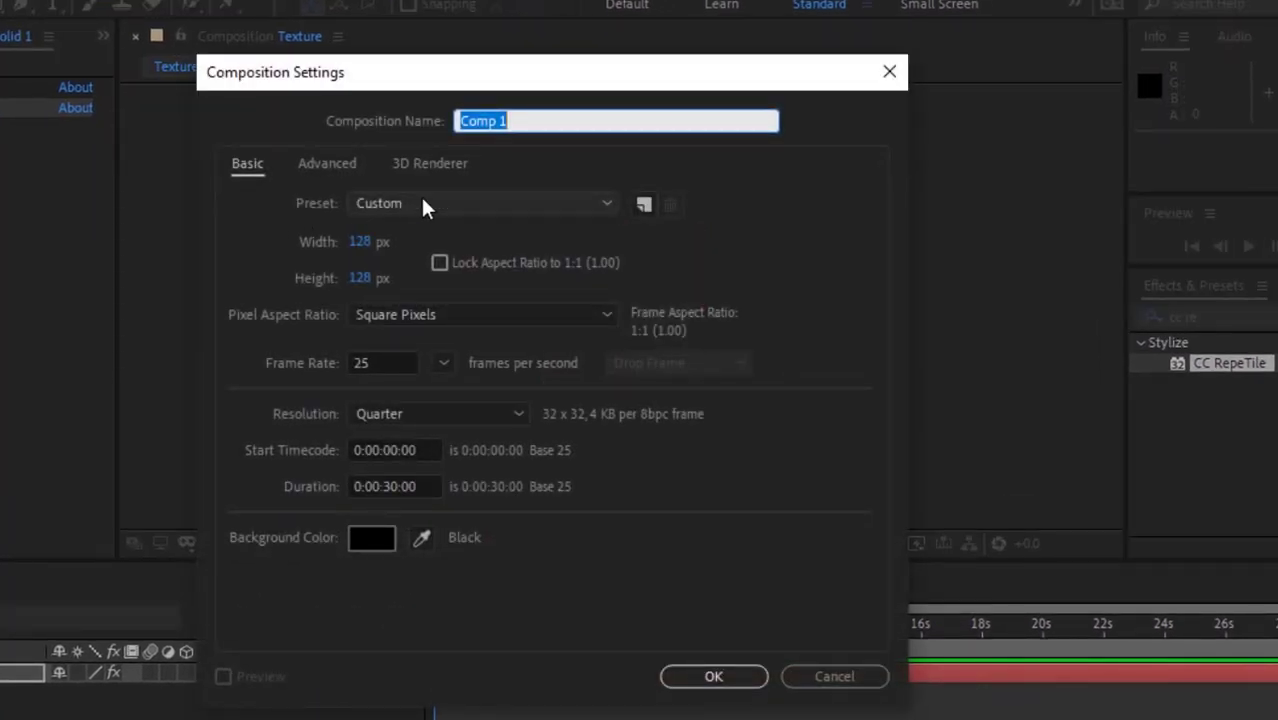
{"action": "type", "text": "Chr"}
{"action": "key", "text": "Tab"}
{"action": "key", "text": "Tab"}
{"action": "key", "text": "Tab"}
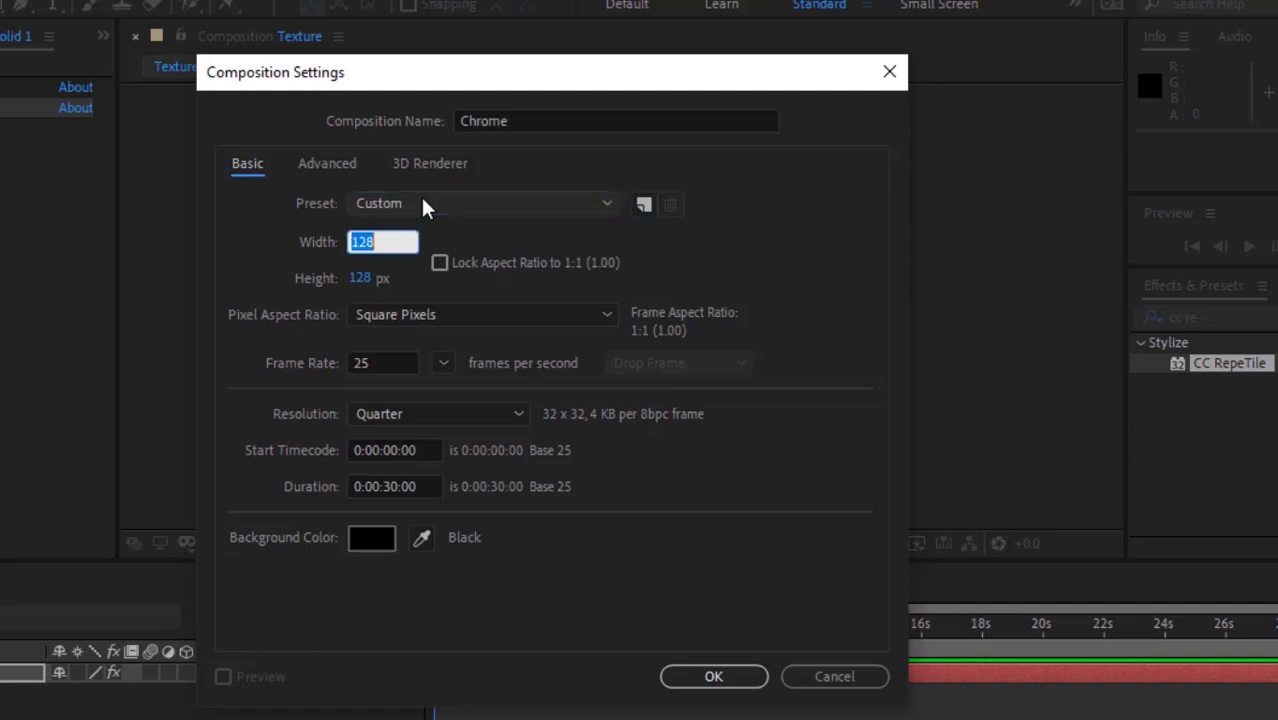
{"action": "type", "text": "1280"}
{"action": "key", "text": "Tab"}
{"action": "type", "text": "720"}
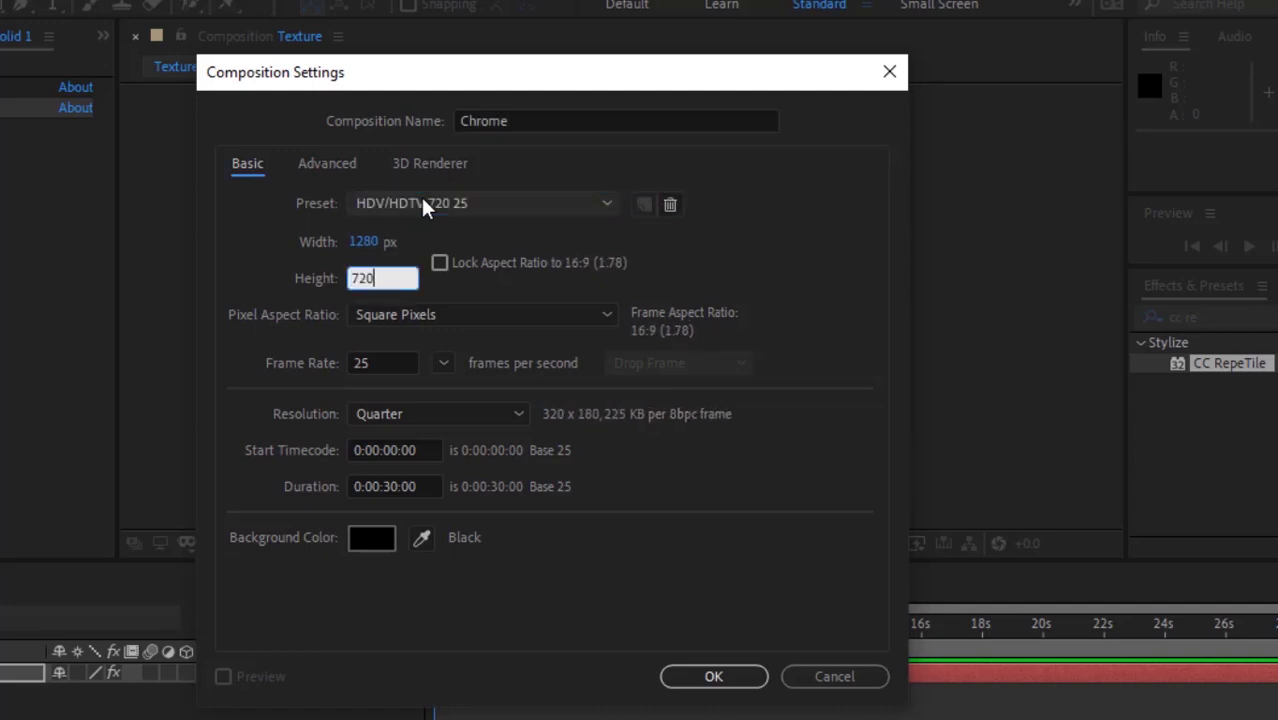
{"action": "key", "text": "Return"}
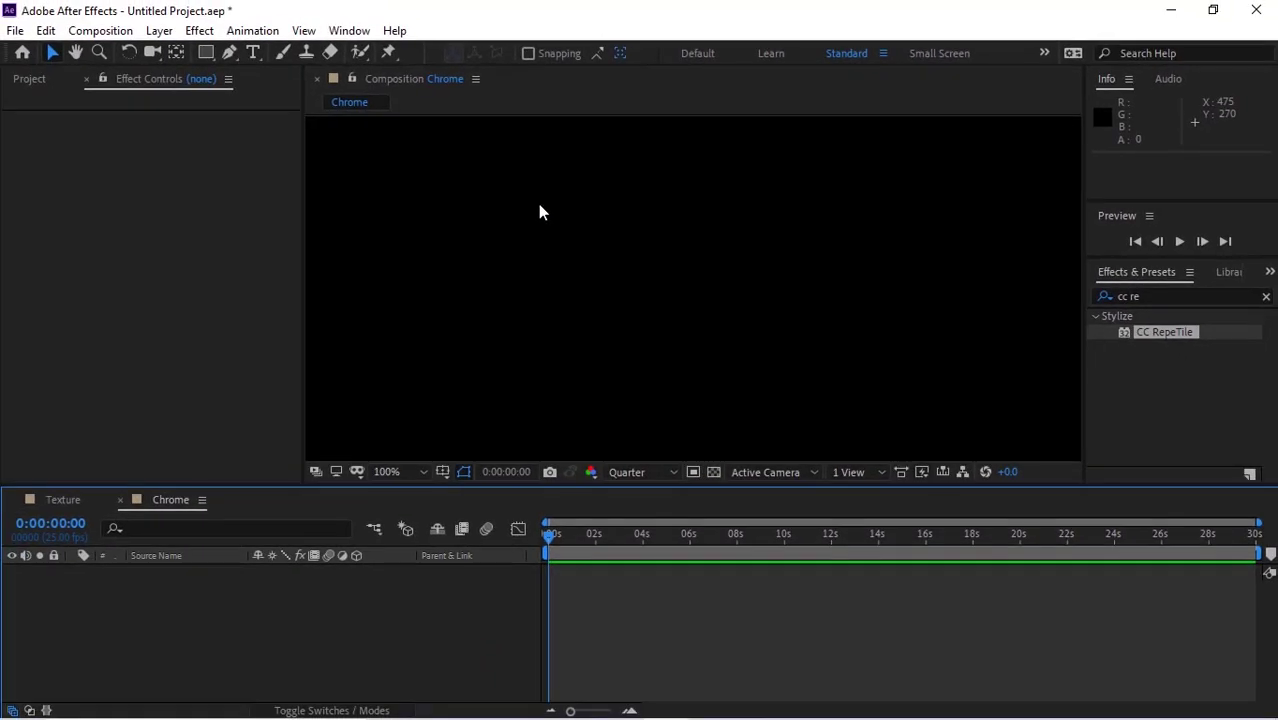
- Add a solid named BG with its colour darkened to grey 6B6B6B
{"action": "key", "text": "ctrl+y"}
{"action": "type", "text": "BG"}
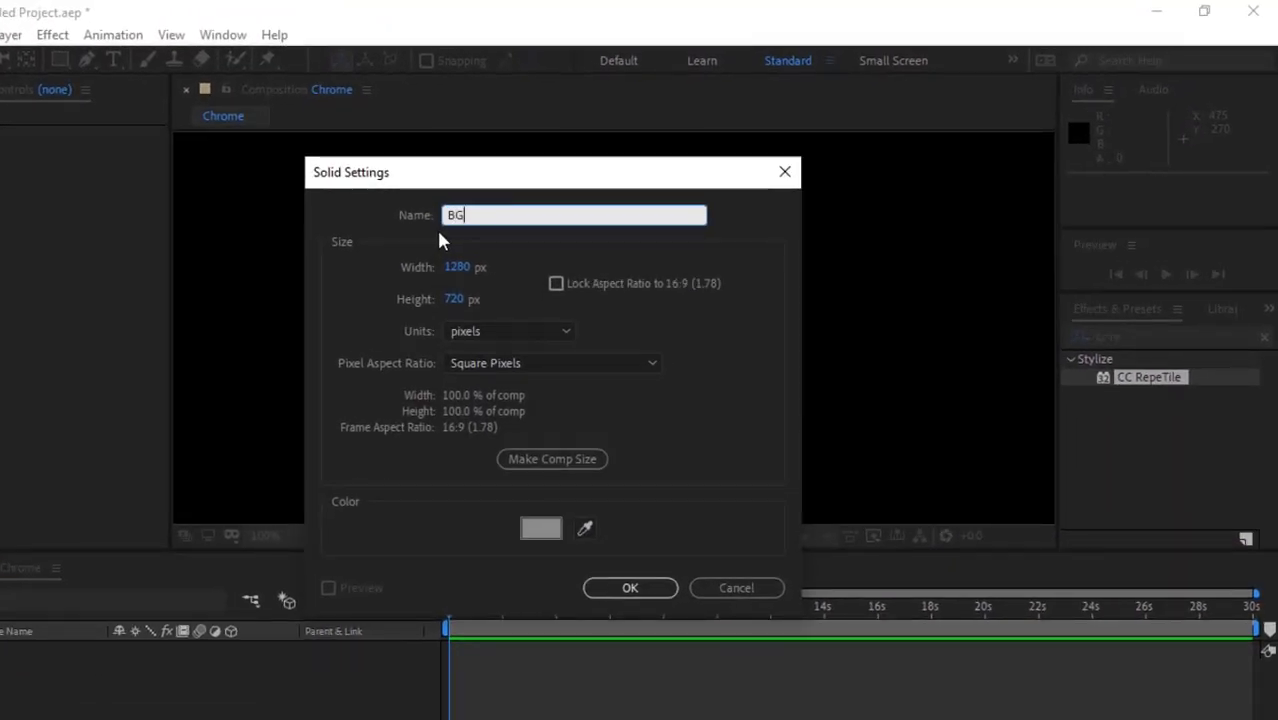
{"action": "left_click", "coordinate": [541, 528]}
{"action": "left_click", "coordinate": [664, 402]}
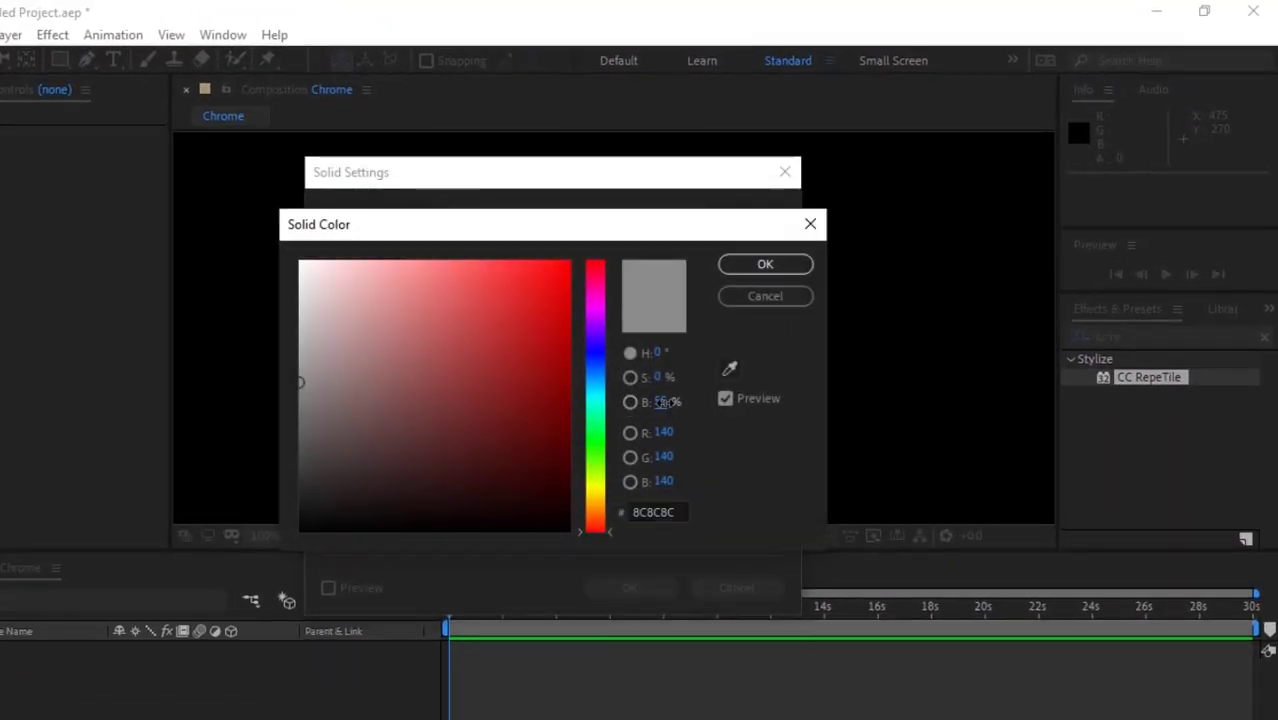
{"action": "type", "text": "25"}
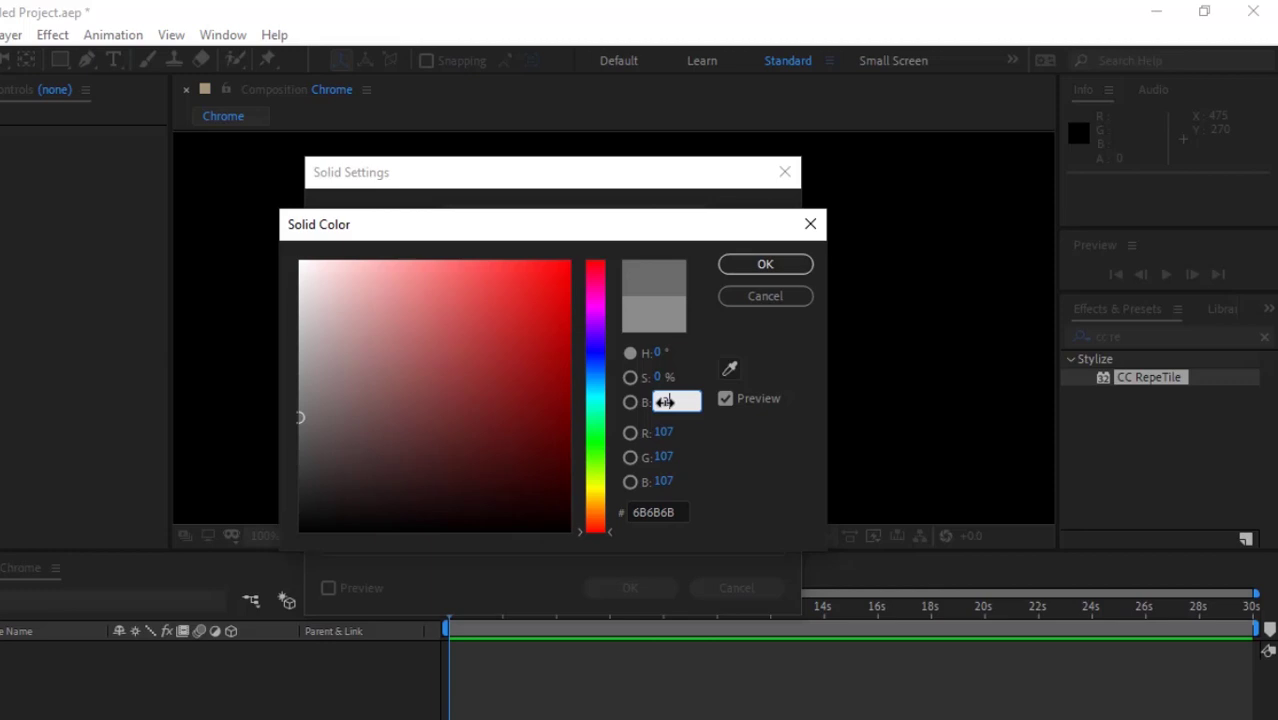
{"action": "key", "text": "Return"}
{"action": "left_click", "coordinate": [630, 588]}
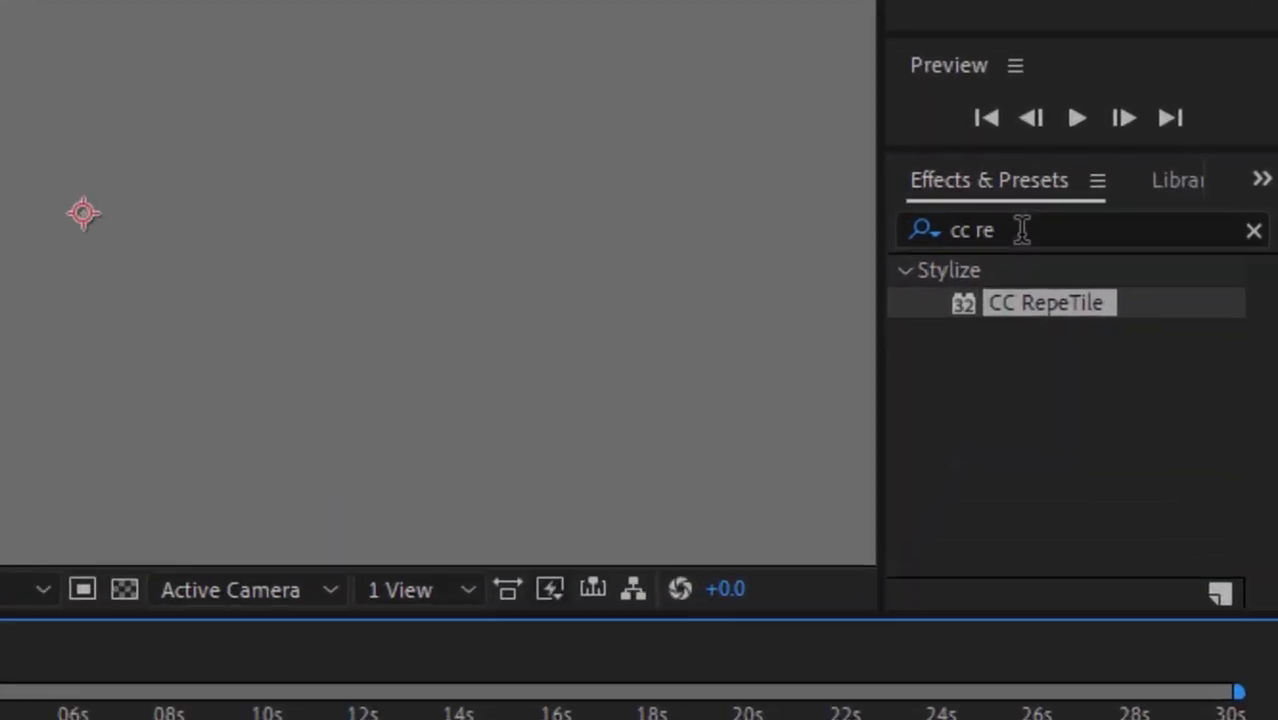
- Apply Gradient Ramp to BG with a light grey start colour (saturation 1, brightness 57)
{"action": "double_click", "coordinate": [1167, 296]}
{"action": "key", "text": "BackSpace"}
{"action": "key", "text": "BackSpace"}
{"action": "key", "text": "BackSpace"}
{"action": "key", "text": "BackSpace"}
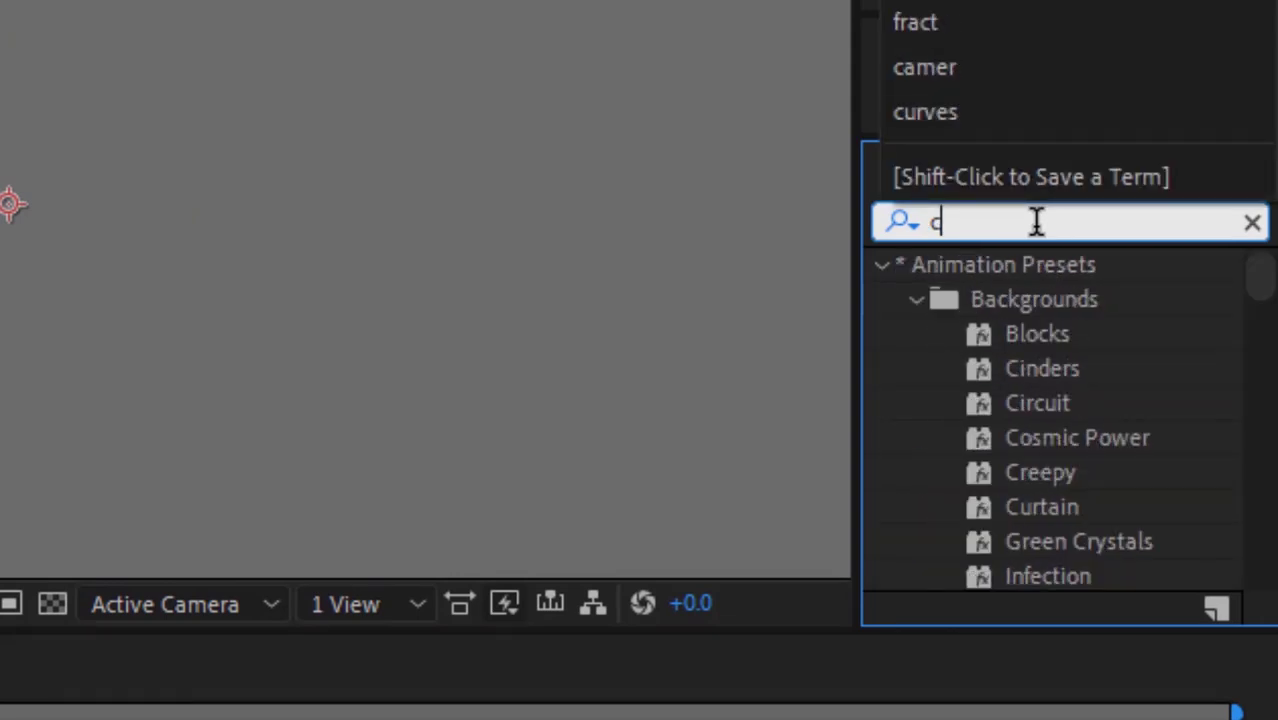
{"action": "type", "text": "gradien"}
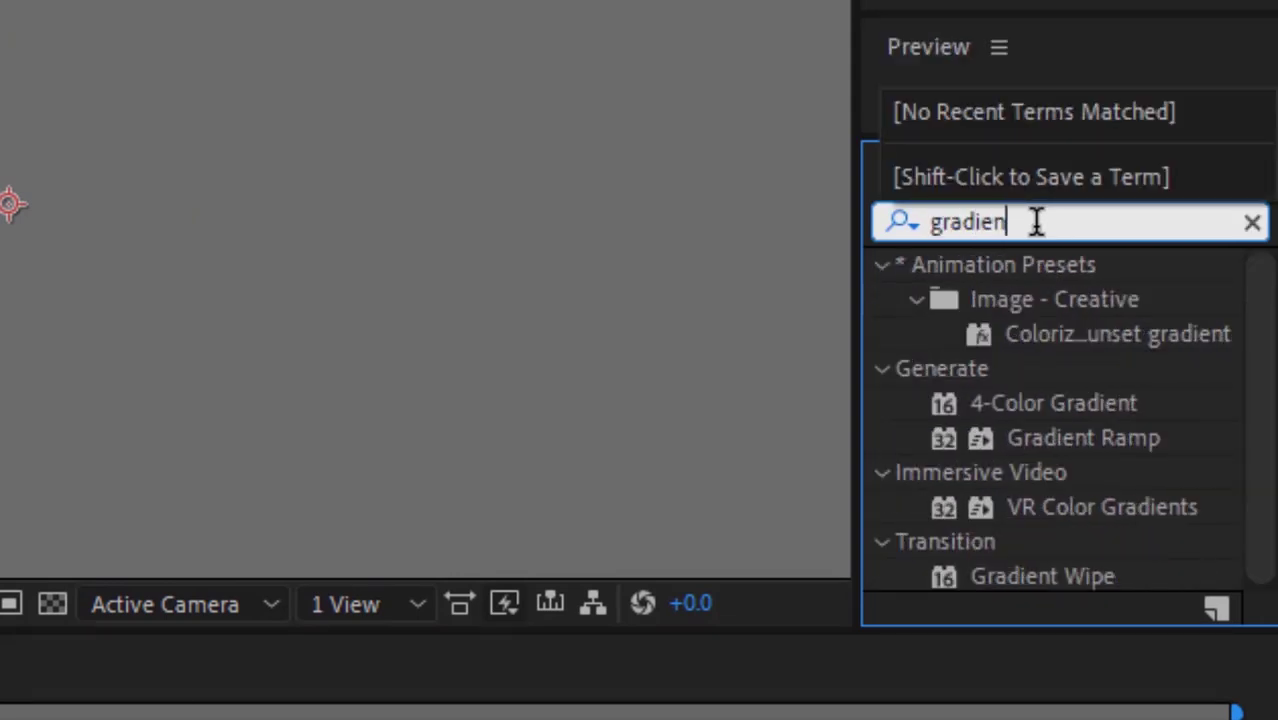
{"action": "left_click_drag", "start_coordinate": [1083, 440], "coordinate": [273, 360]}
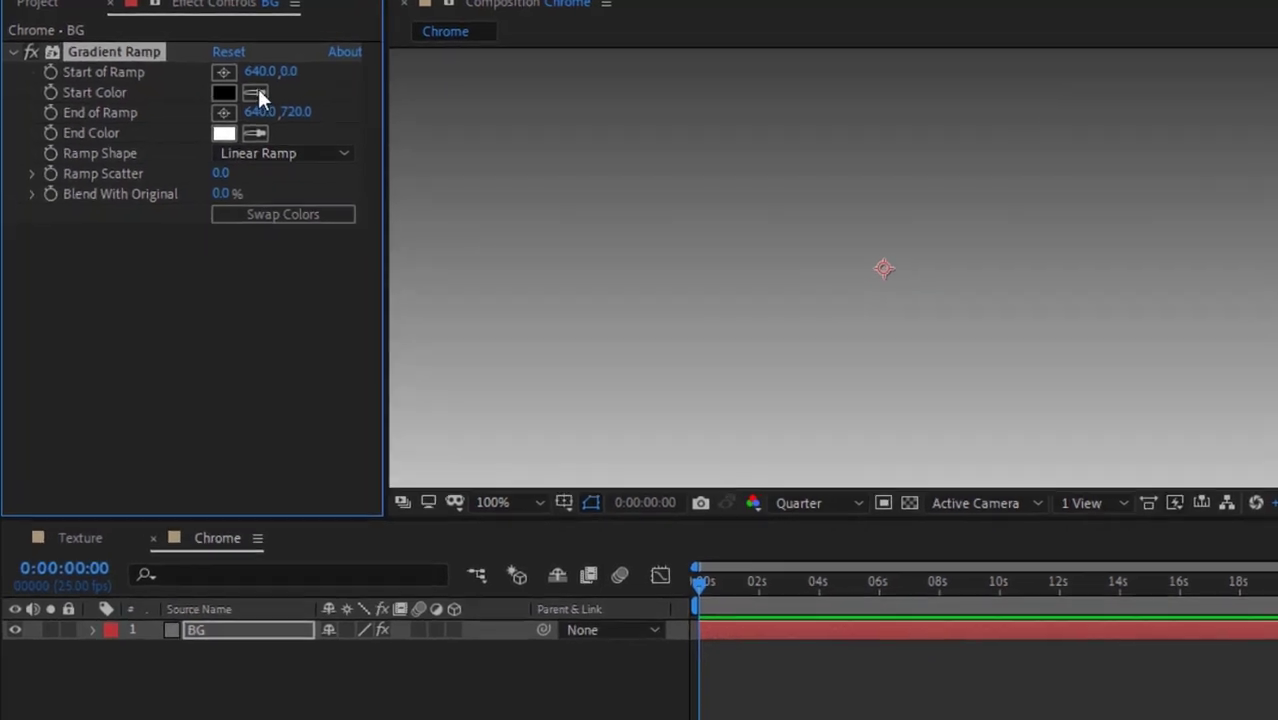
{"action": "left_click", "coordinate": [225, 92]}
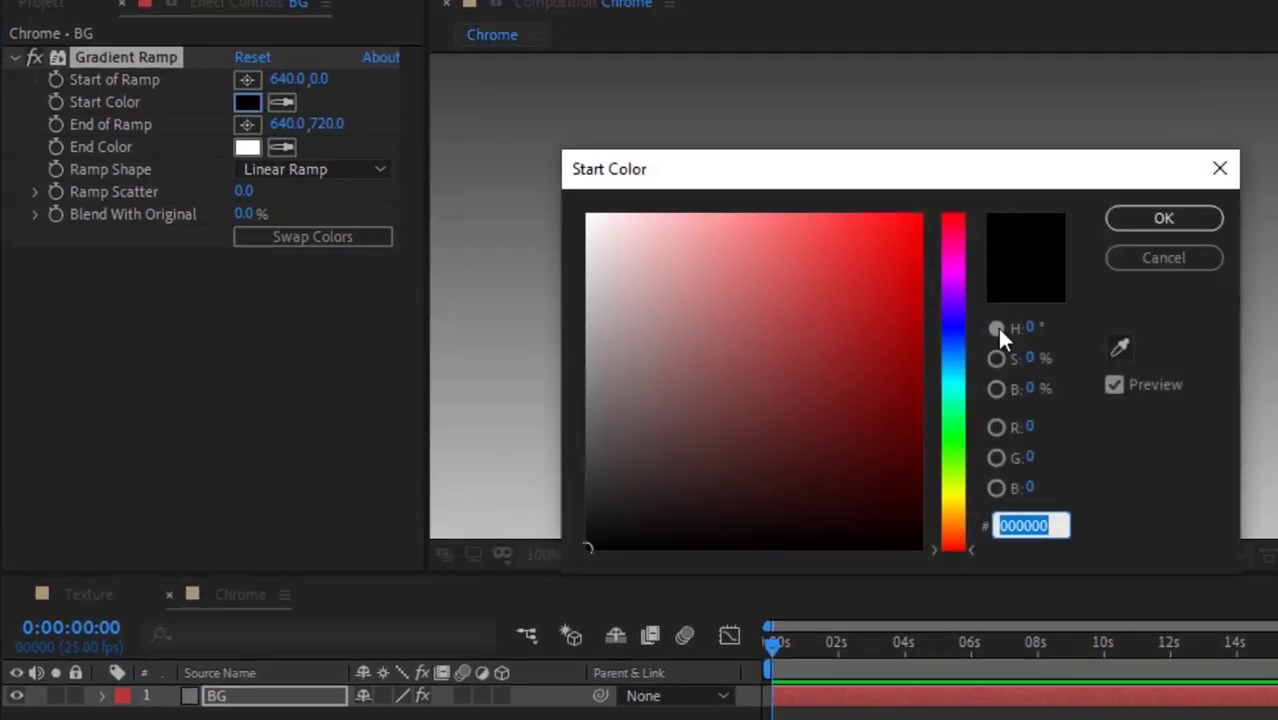
{"action": "left_click", "coordinate": [1027, 330]}
{"action": "key", "text": "Tab"}
{"action": "type", "text": "1"}
{"action": "key", "text": "Tab"}
{"action": "type", "text": "57"}
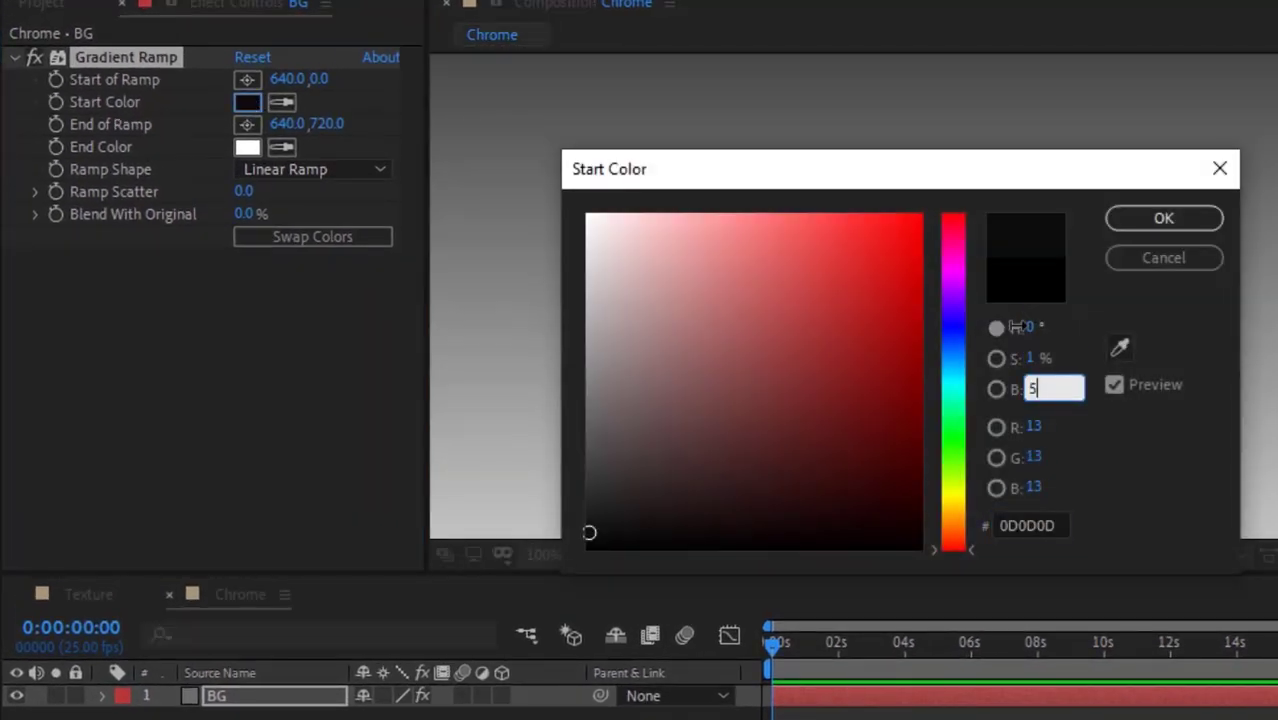
{"action": "left_click", "coordinate": [1219, 168]}
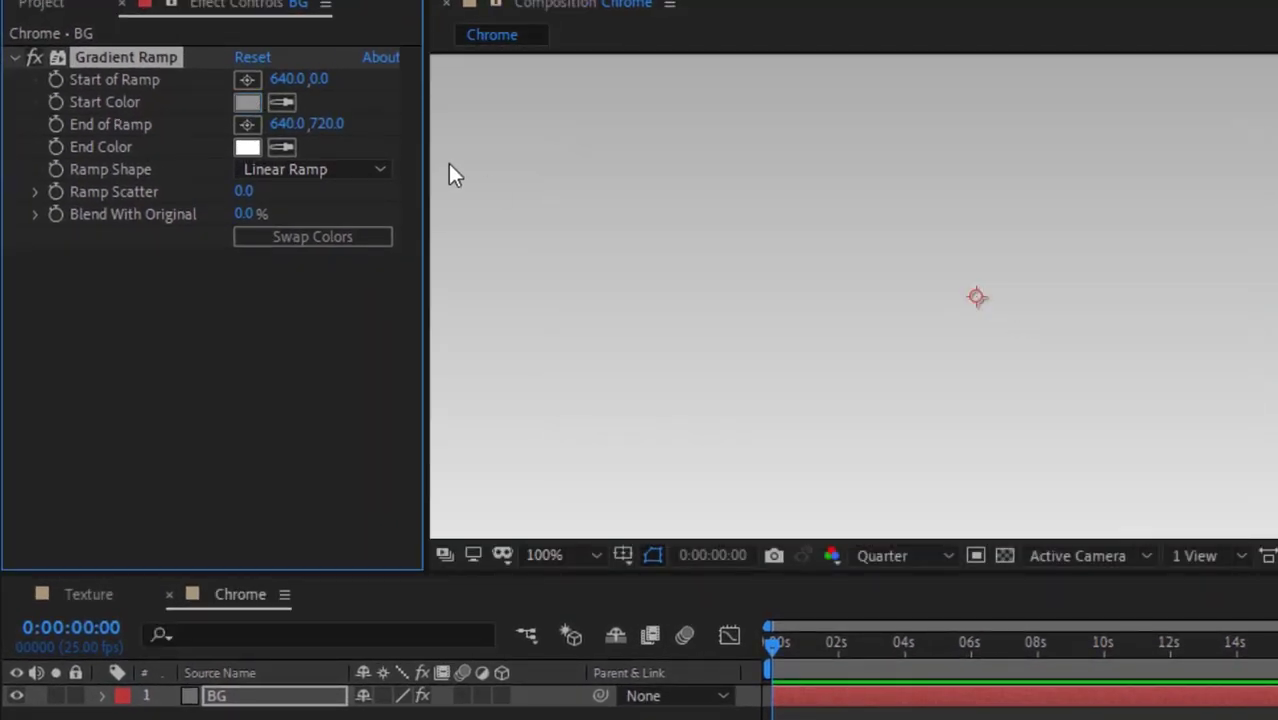
- Set the ramp's end colour brightness to 22 and Ramp Scatter to 23
{"action": "left_click", "coordinate": [247, 147]}
{"action": "left_click", "coordinate": [1040, 388]}
{"action": "type", "text": "22"}
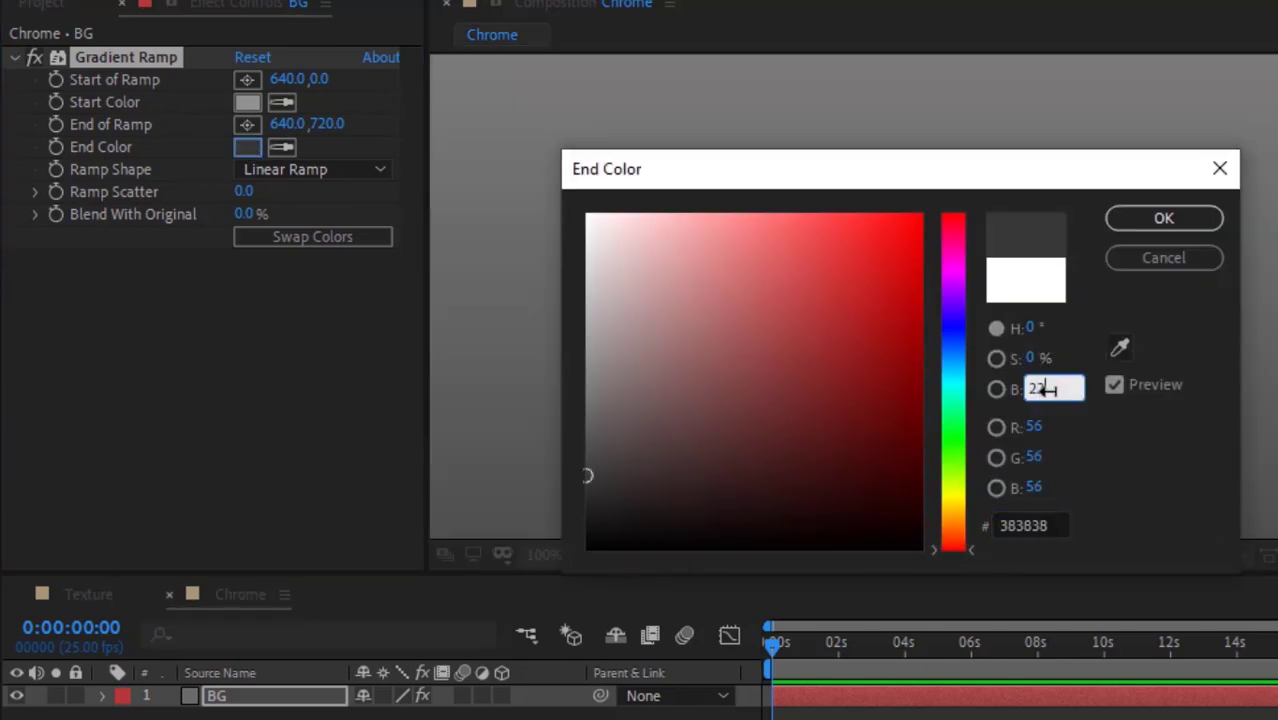
{"action": "key", "text": "Return"}
{"action": "left_click", "coordinate": [243, 191]}
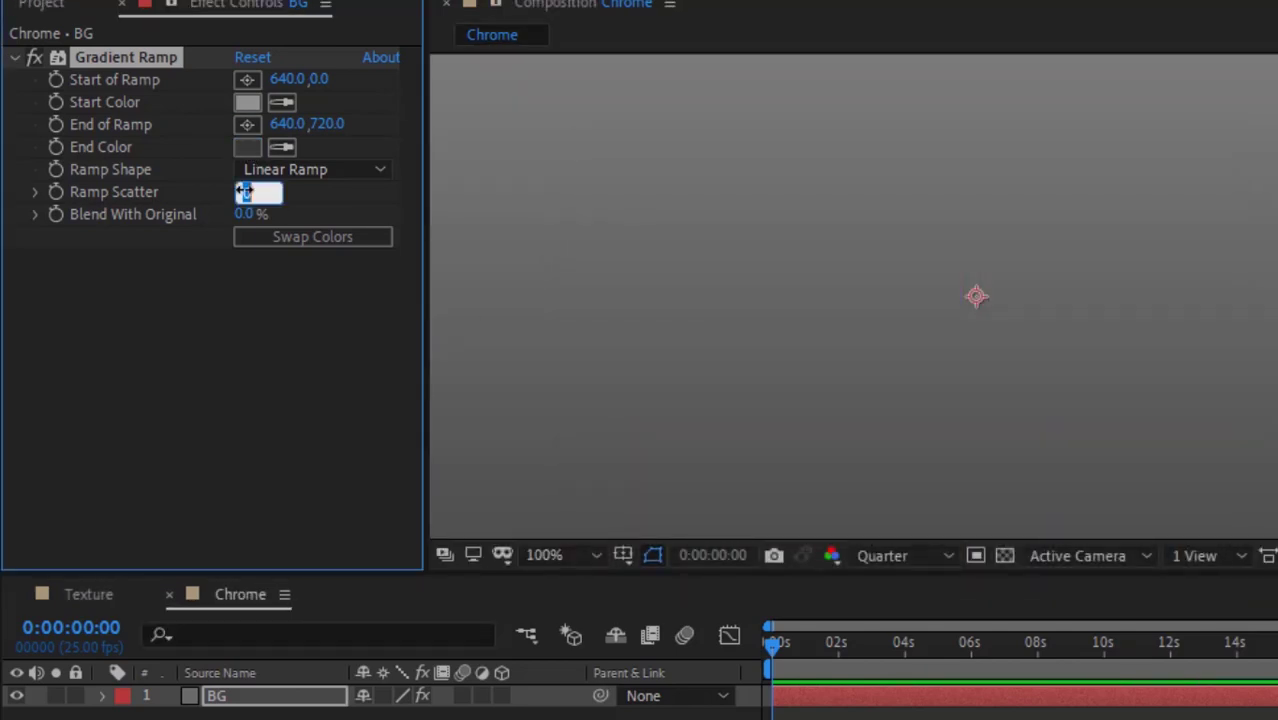
{"action": "type", "text": "23"}
{"action": "key", "text": "Return"}
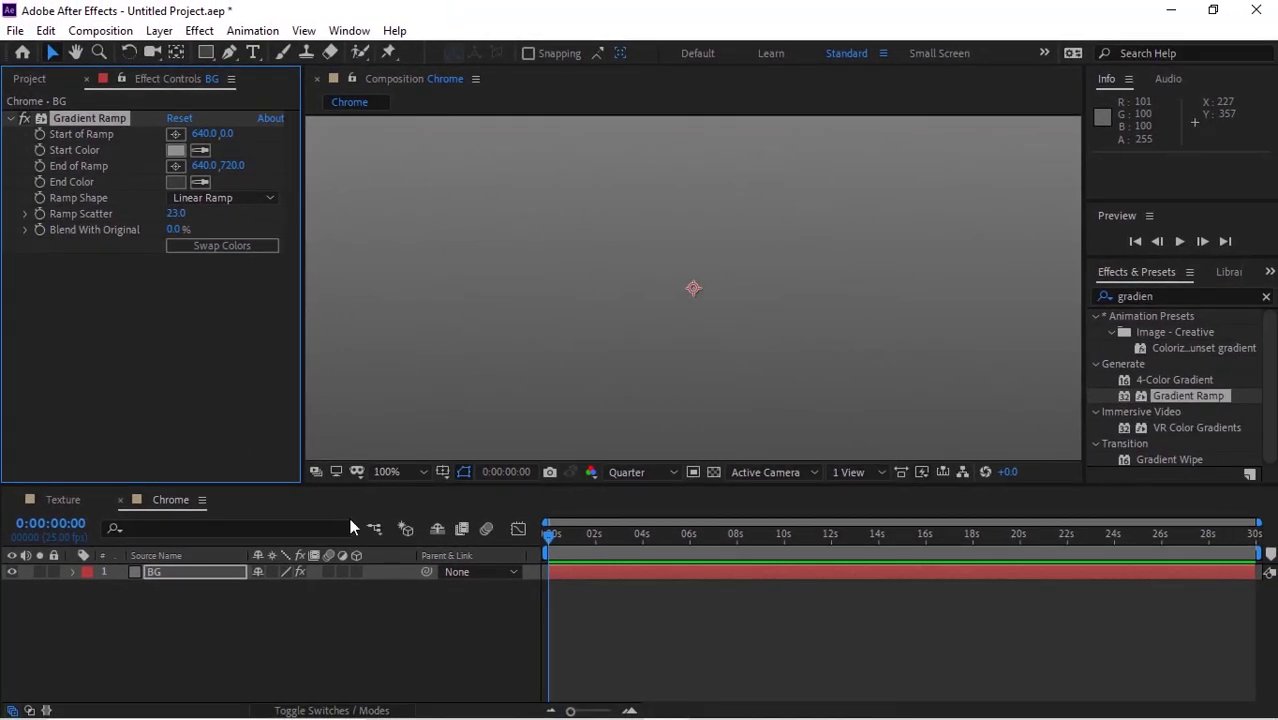
{"action": "left_click", "coordinate": [161, 623]}
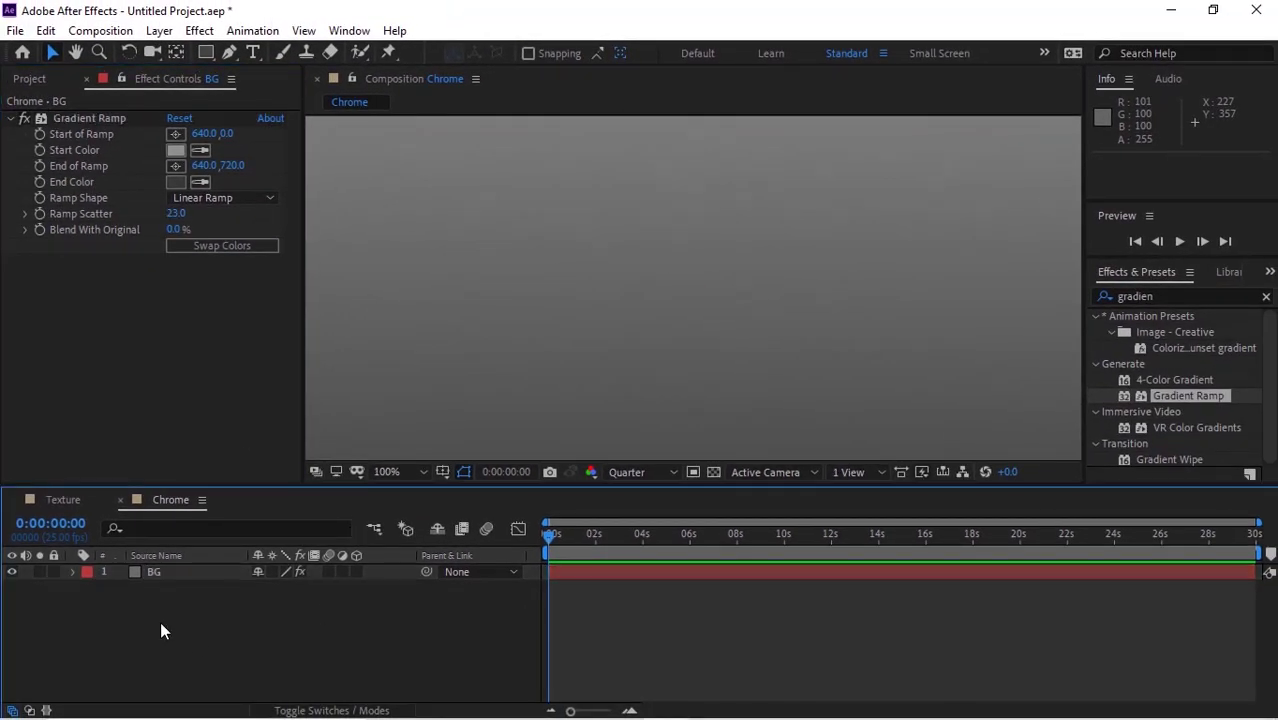
- Create a solid named Mir, apply Trapcode Mir, and preview at Full resolution
{"action": "key", "text": "ctrl+y"}
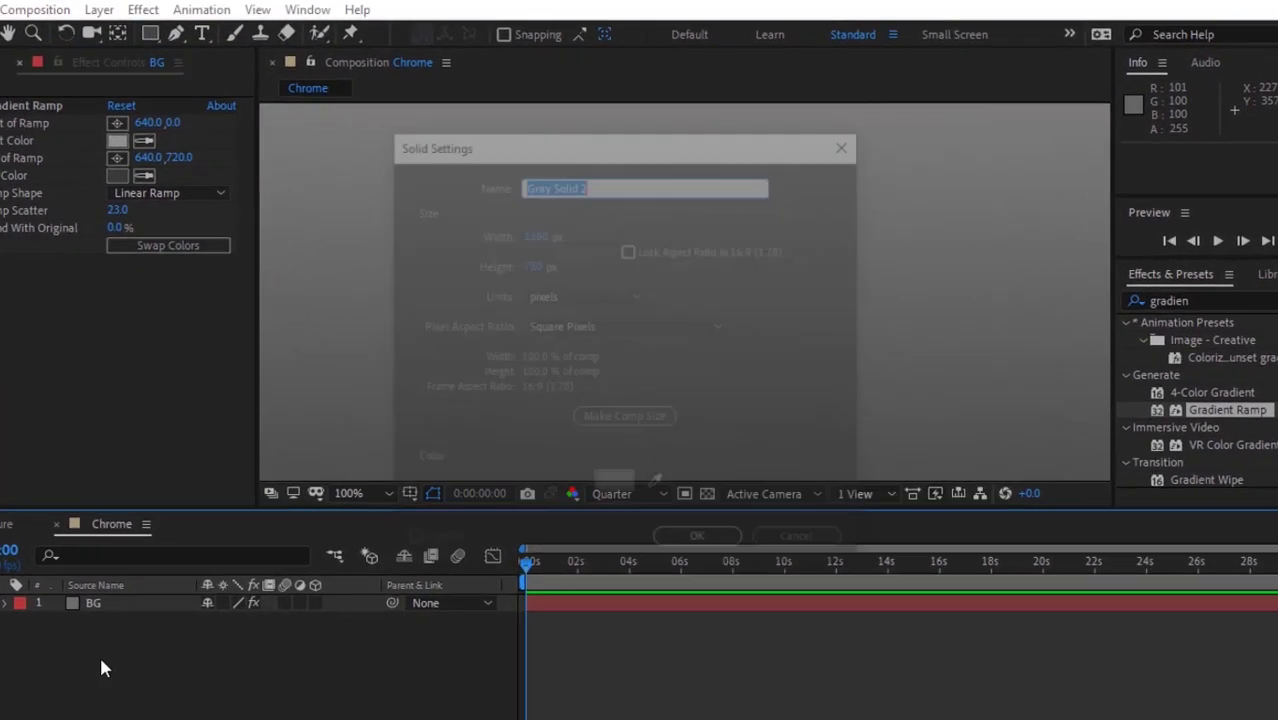
{"action": "type", "text": "M"}
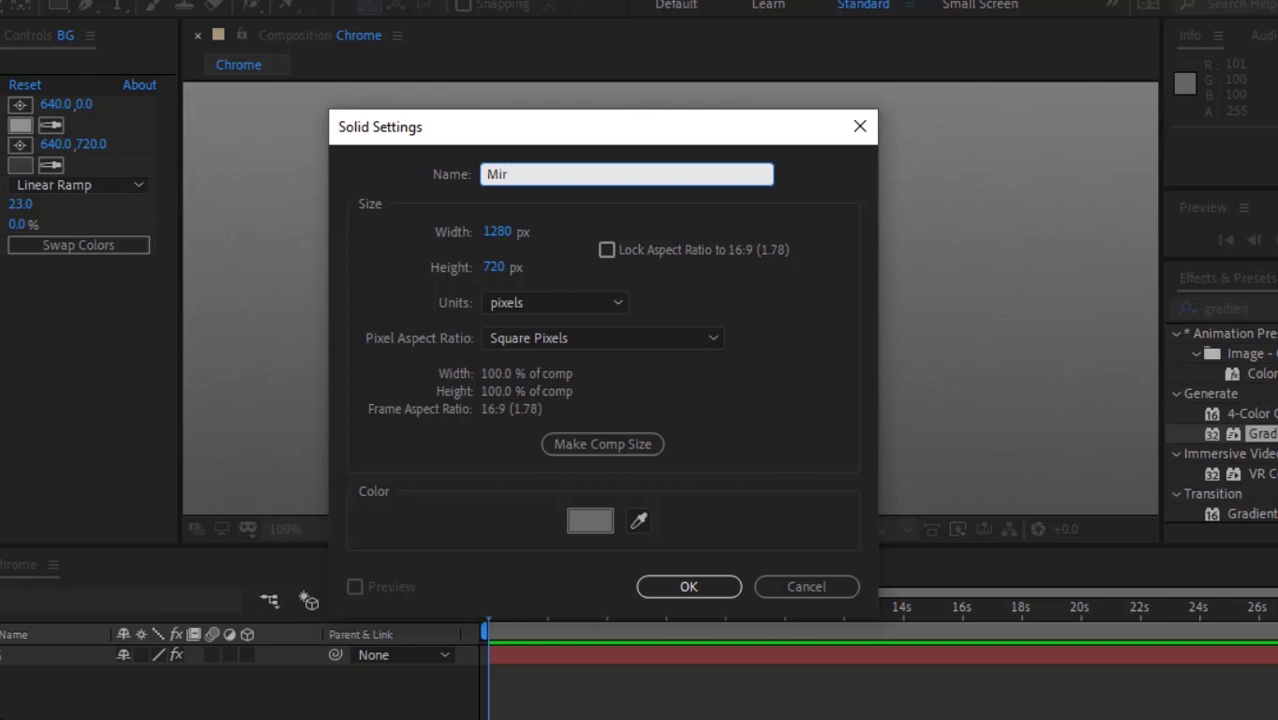
{"action": "type", "text": "ir"}
{"action": "key", "text": "Return"}
{"action": "right_click", "coordinate": [168, 217]}
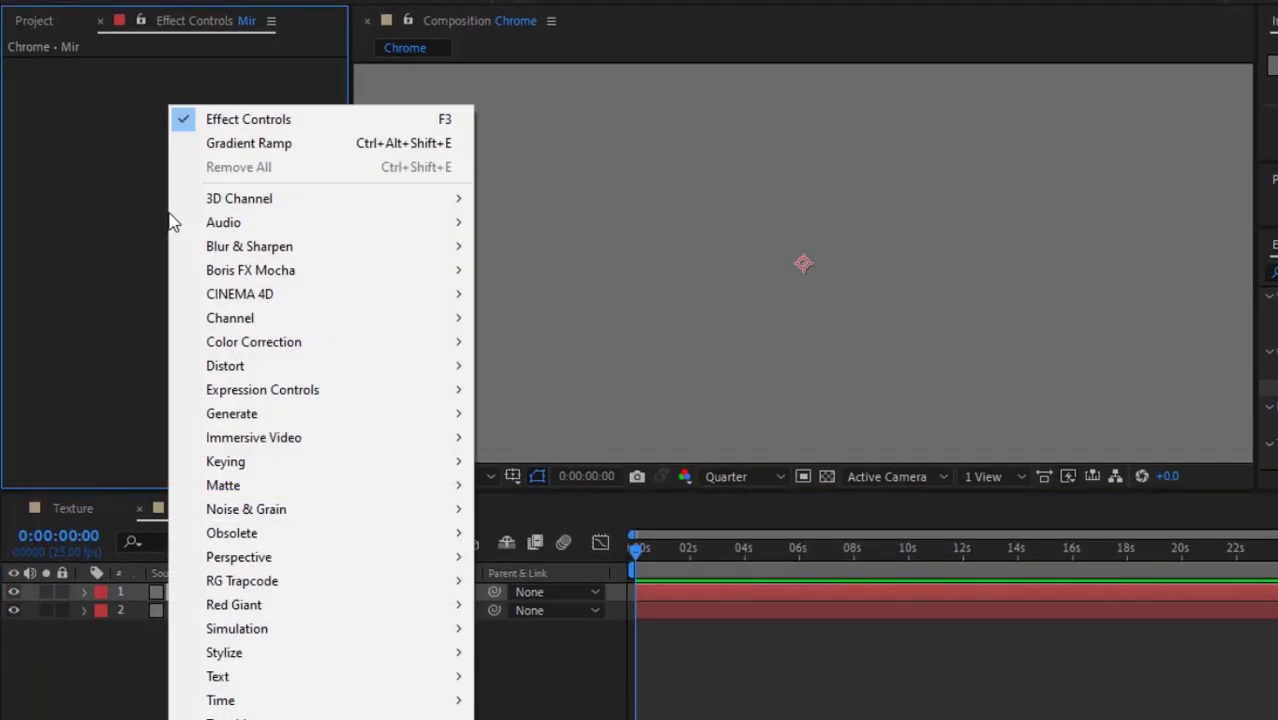
{"action": "mouse_move", "coordinate": [326, 584]}
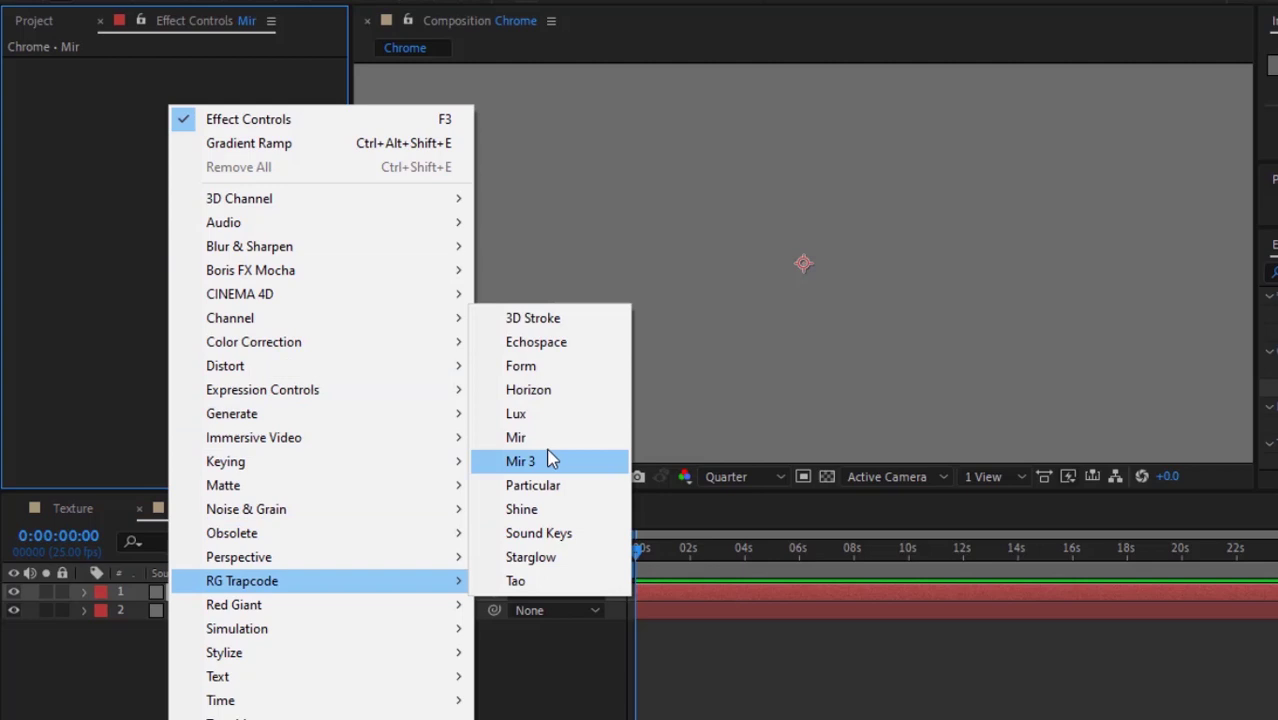
{"action": "left_click", "coordinate": [552, 437]}
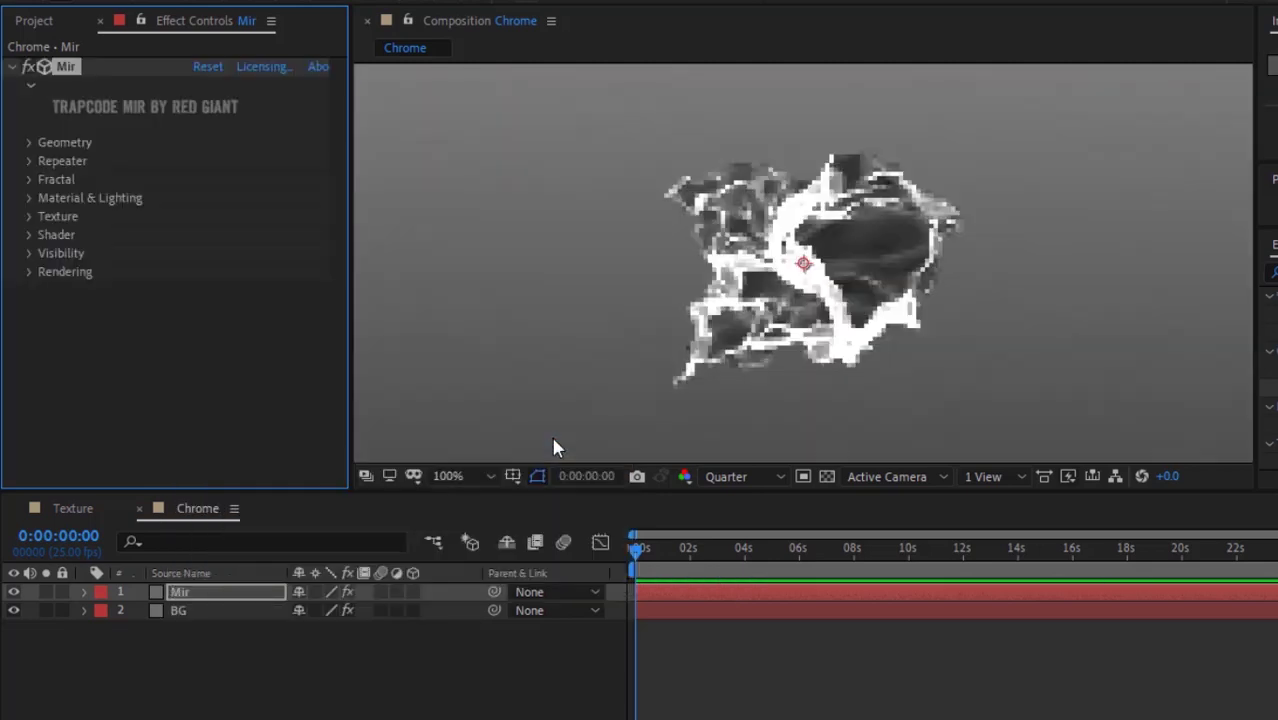
{"action": "left_click", "coordinate": [726, 476]}
{"action": "left_click", "coordinate": [745, 527]}
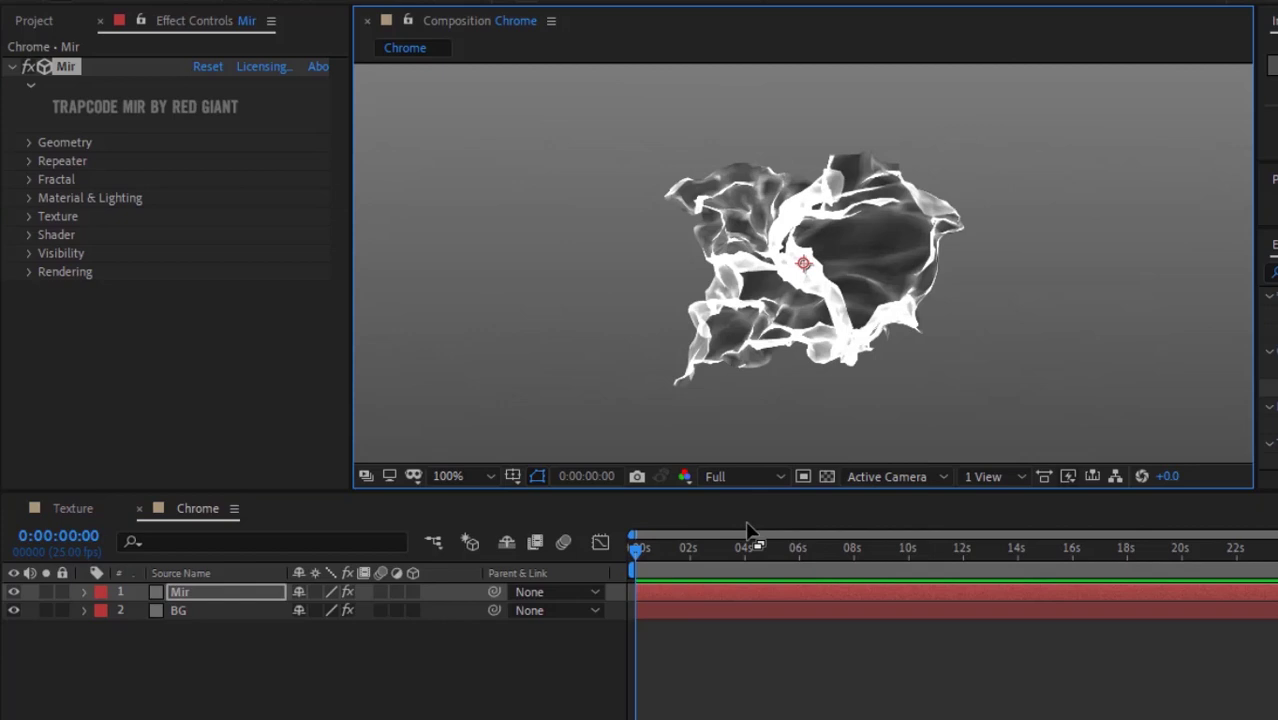
- Set Mir Geometry to Rotate X 166, Vertices 500×150 and Size 360×50
{"action": "left_click", "coordinate": [28, 142]}
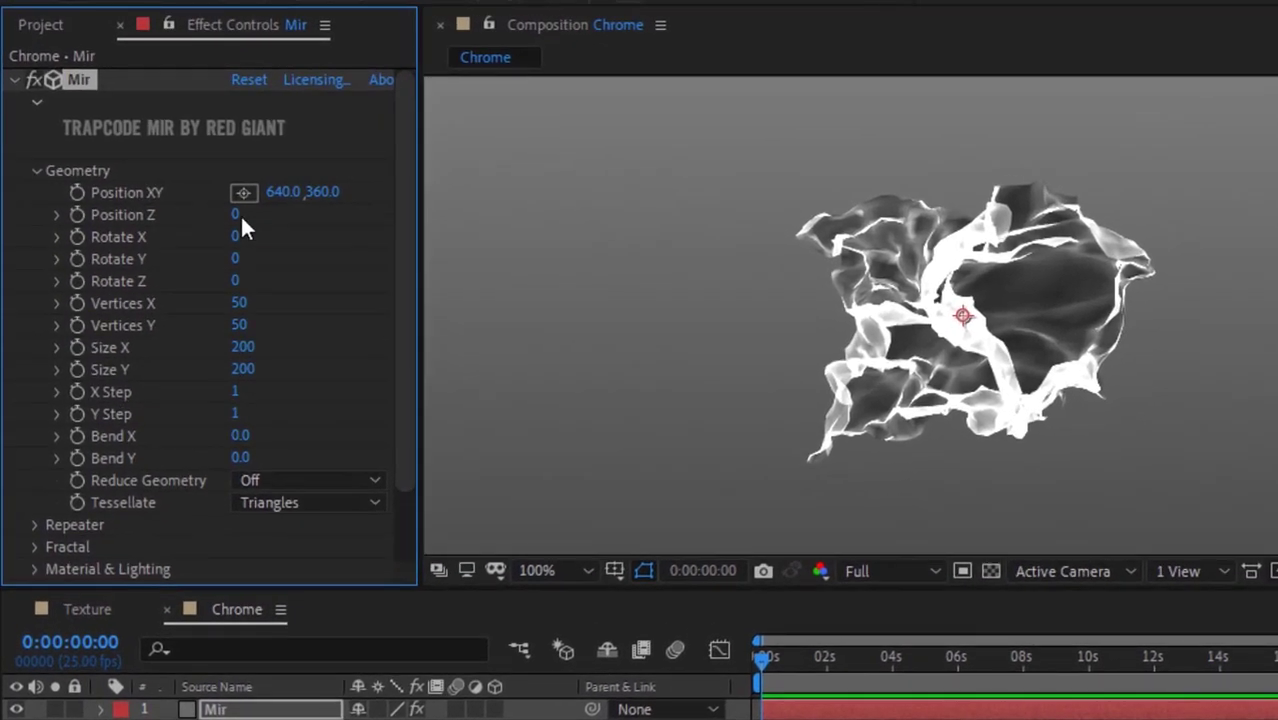
{"action": "left_click", "coordinate": [236, 215]}
{"action": "key", "text": "Tab"}
{"action": "type", "text": "166"}
{"action": "key", "text": "Tab"}
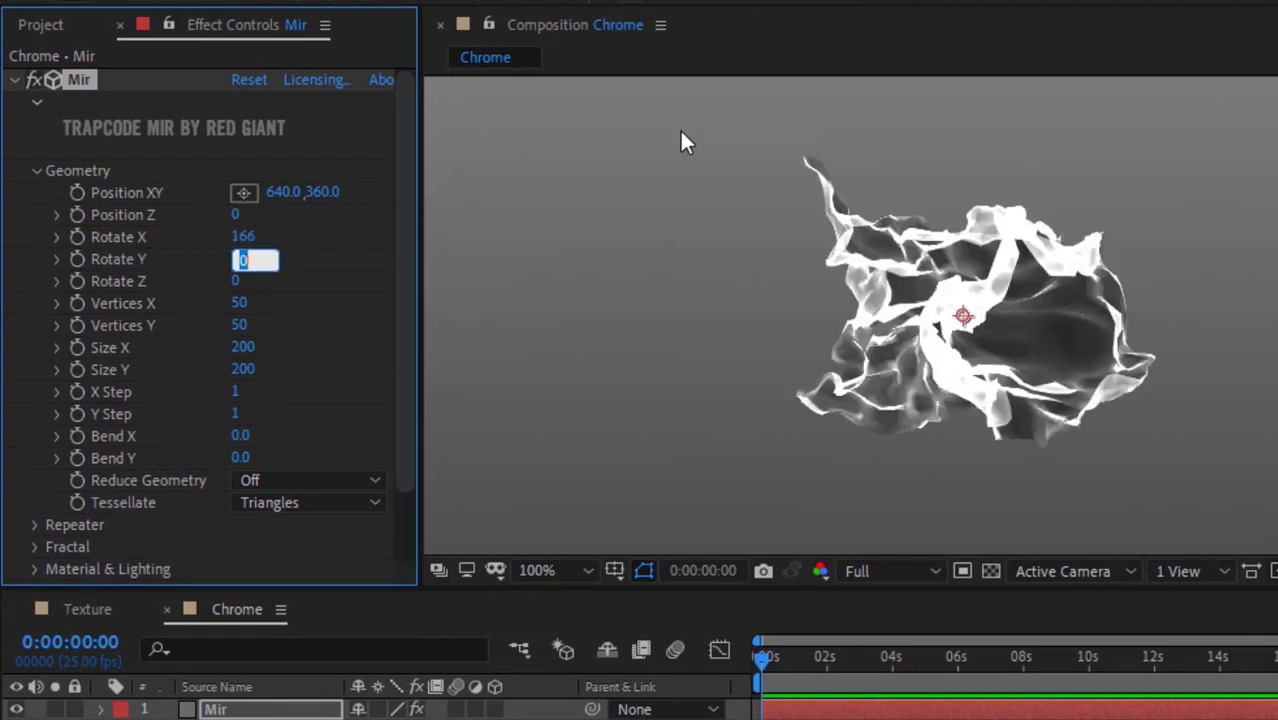
{"action": "key", "text": "Tab"}
{"action": "key", "text": "Tab"}
{"action": "type", "text": "500"}
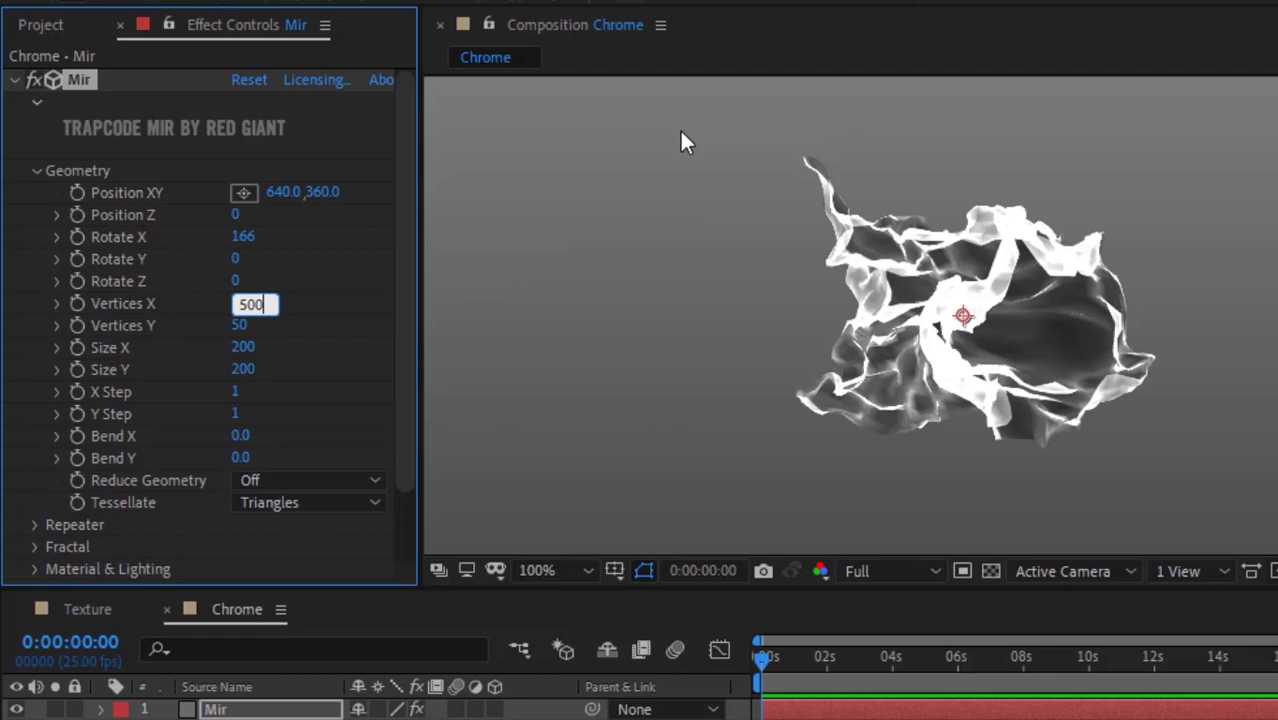
{"action": "key", "text": "Tab"}
{"action": "type", "text": "150"}
{"action": "key", "text": "Tab"}
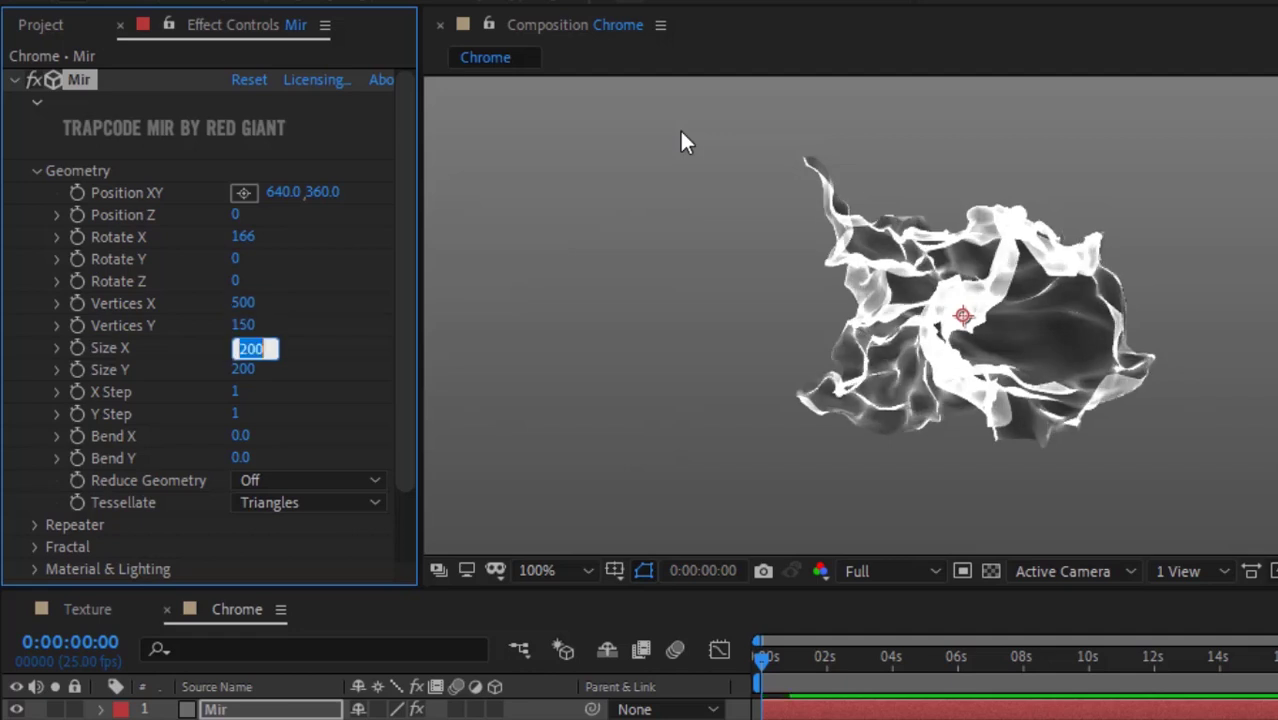
{"action": "type", "text": "360"}
{"action": "key", "text": "Tab"}
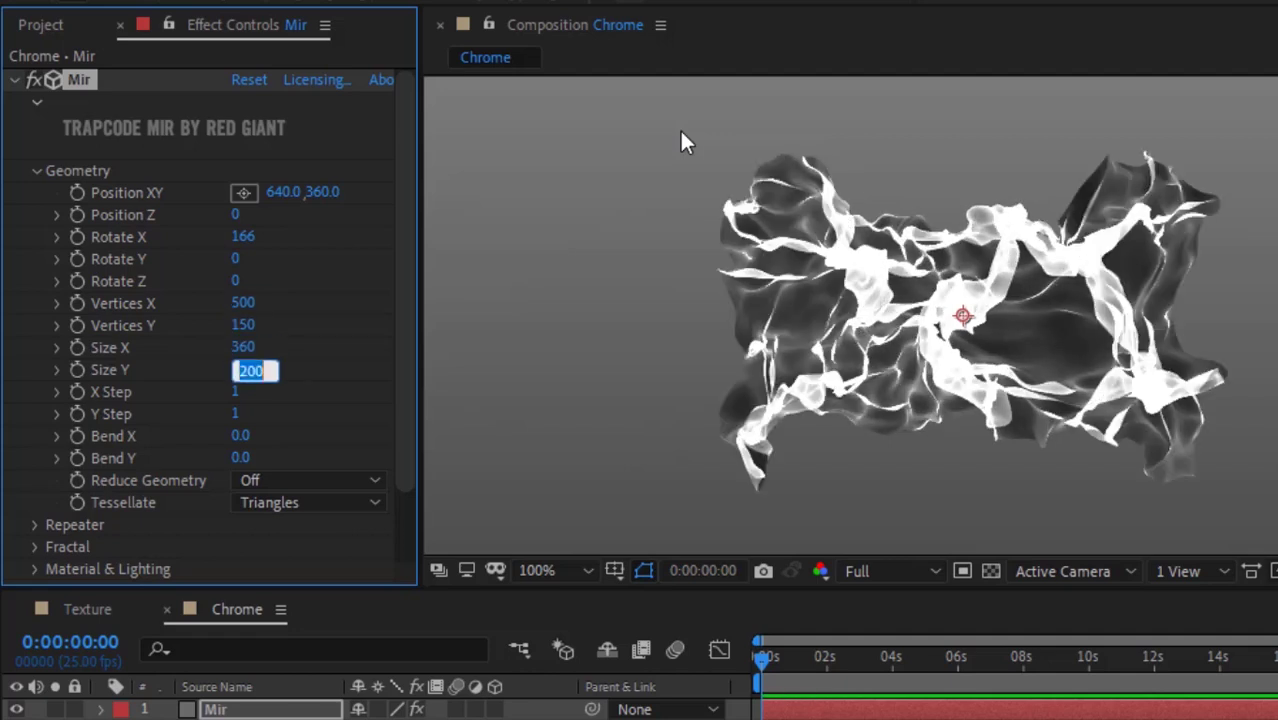
{"action": "type", "text": "50"}
{"action": "key", "text": "Return"}
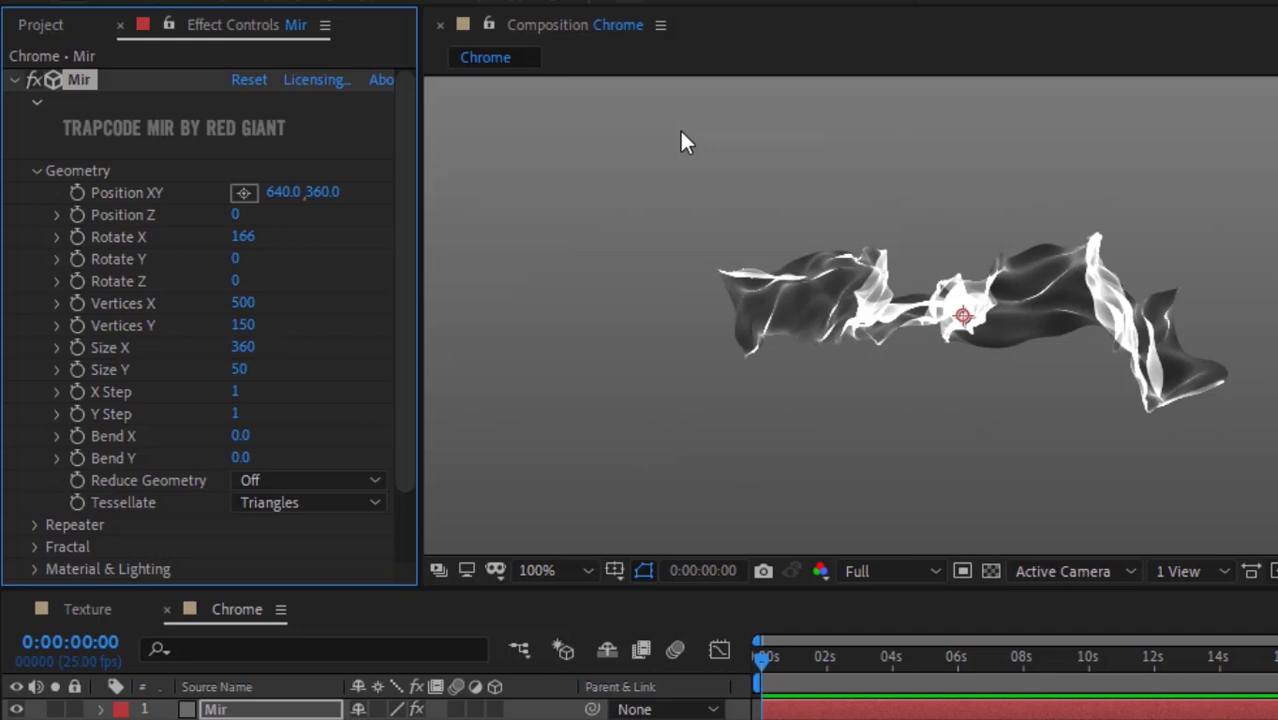
{"action": "key", "text": "comma"}
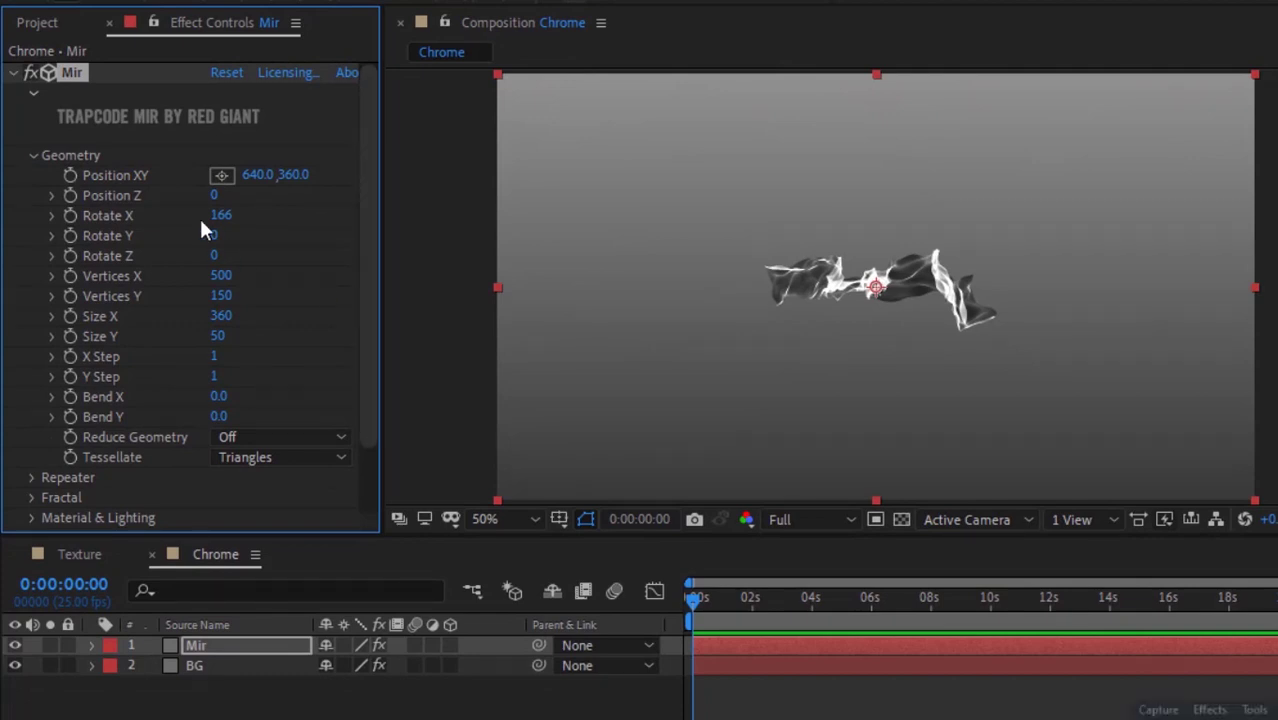
- In Mir's Repeater, set R Scale 390 and R Translate X -25, Y -114, Z 206
{"action": "left_click", "coordinate": [31, 156]}
{"action": "left_click", "coordinate": [31, 174]}
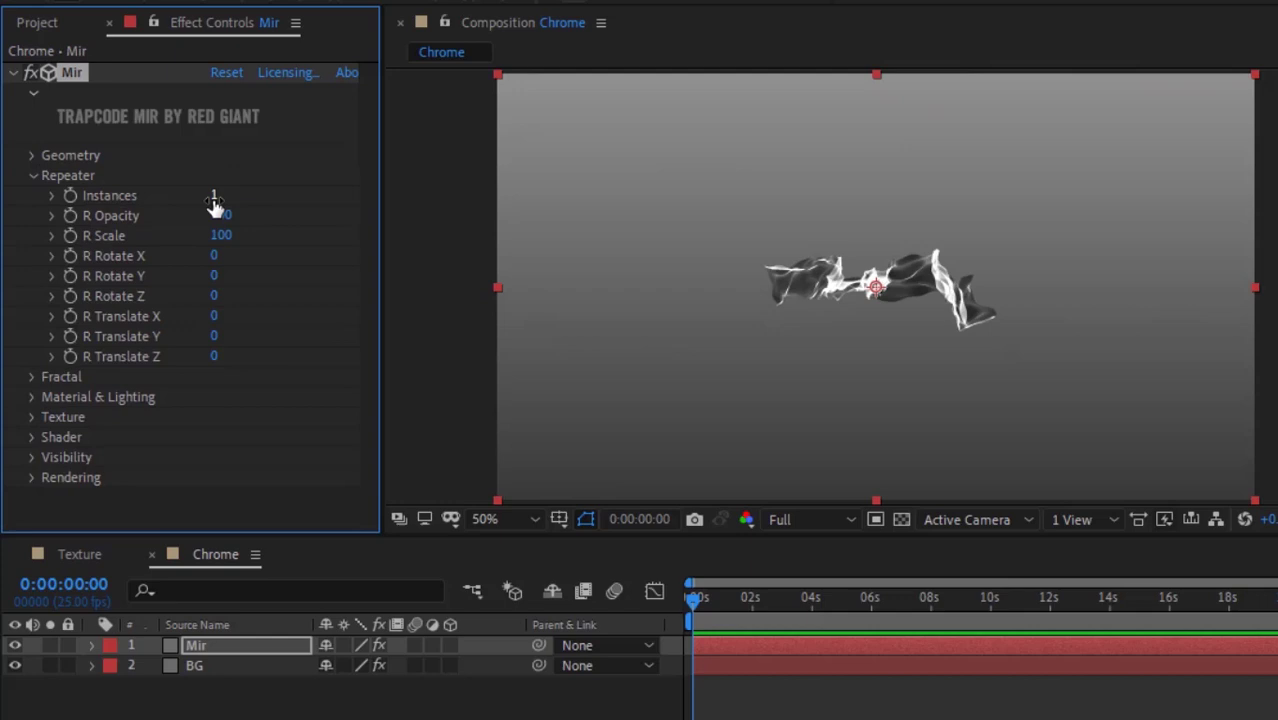
{"action": "left_click", "coordinate": [214, 196]}
{"action": "key", "text": "Tab"}
{"action": "key", "text": "Tab"}
{"action": "type", "text": "390"}
{"action": "key", "text": "Tab"}
{"action": "key", "text": "Tab"}
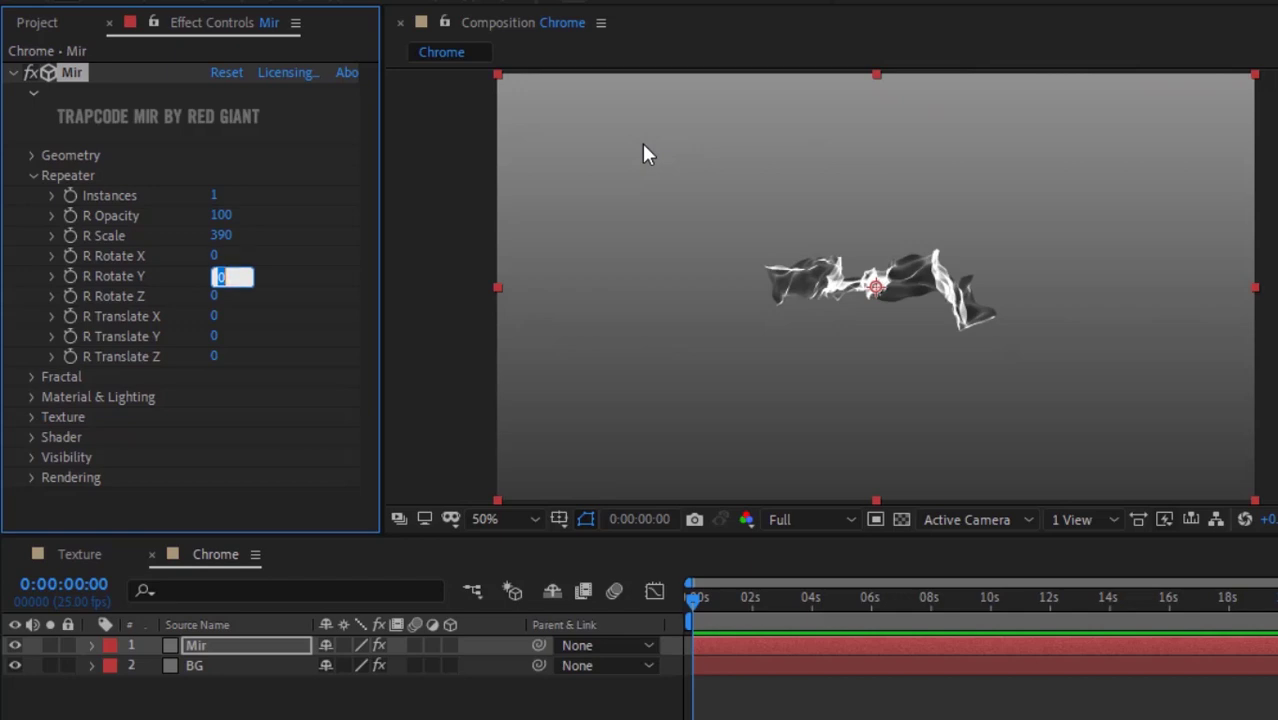
{"action": "key", "text": "Tab"}
{"action": "key", "text": "Tab"}
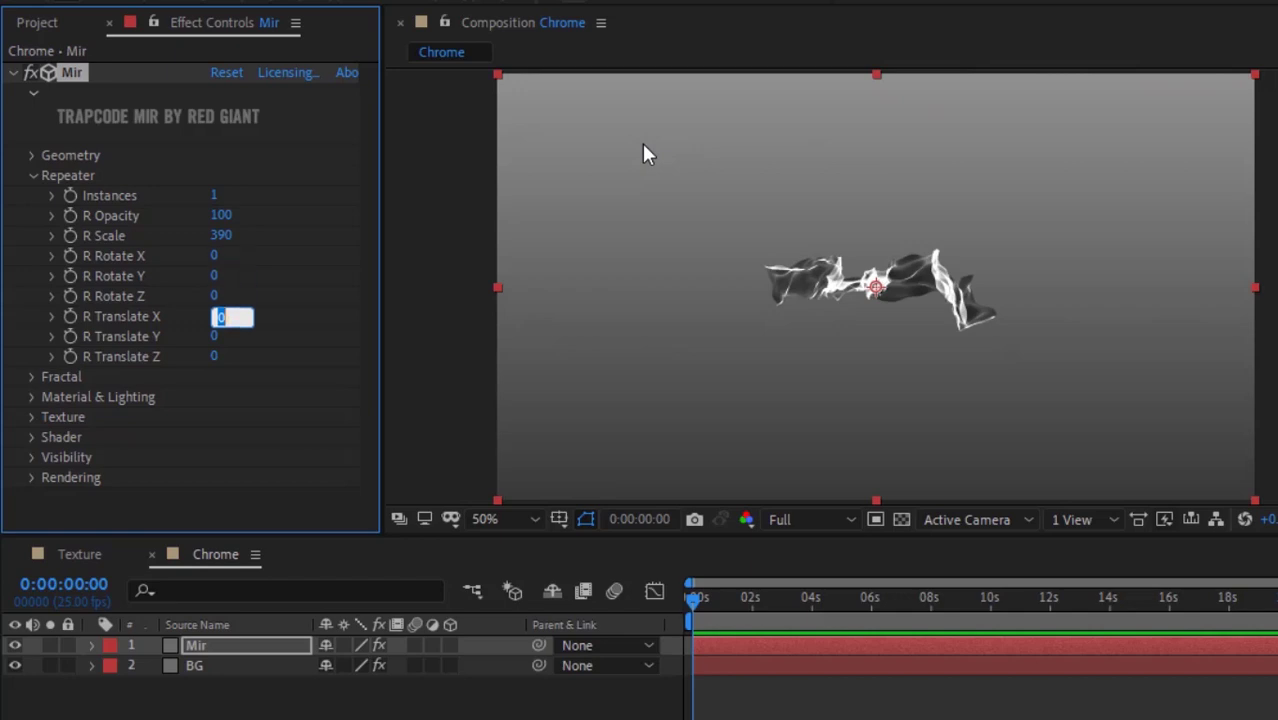
{"action": "key", "text": "Tab"}
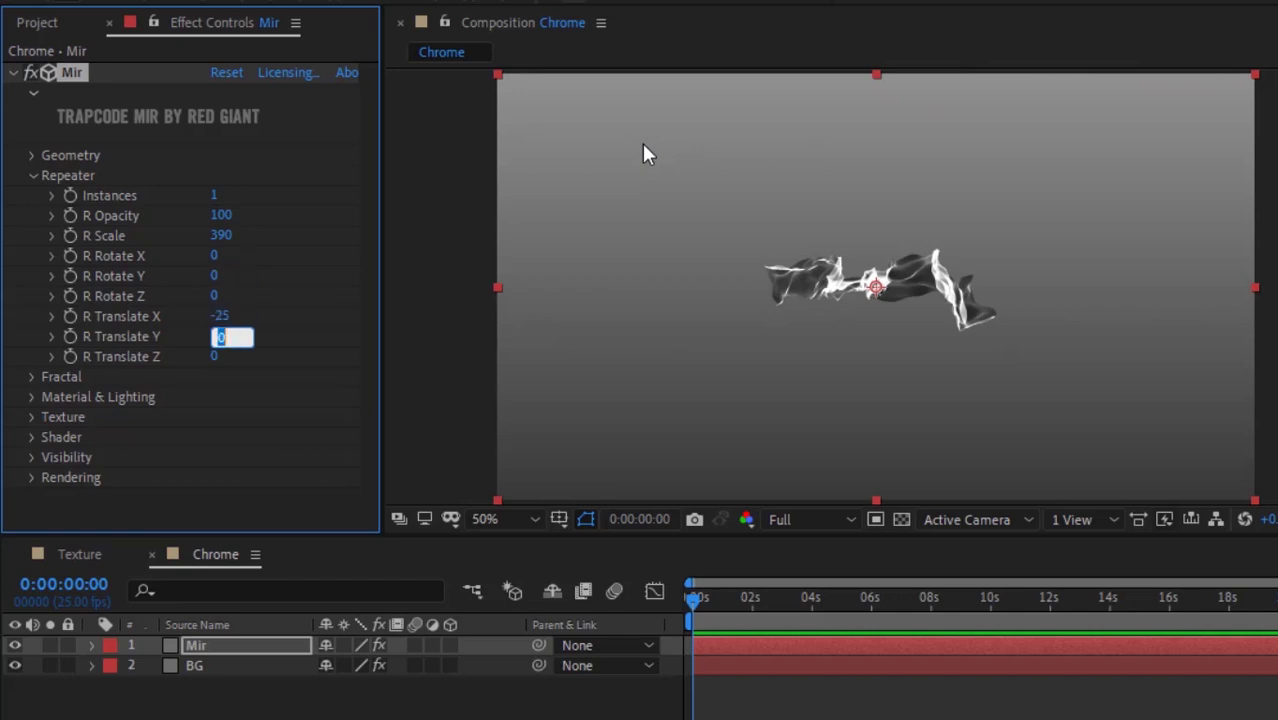
{"action": "key", "text": "Tab"}
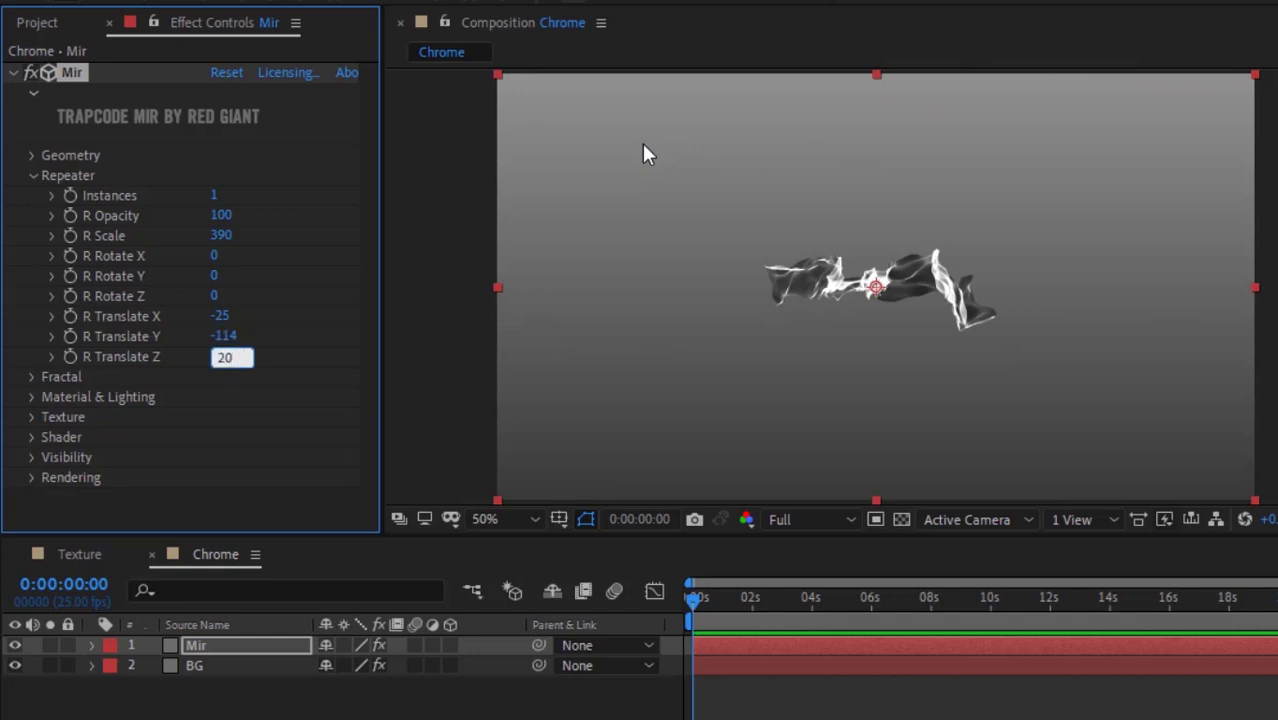
{"action": "key", "text": "Return"}
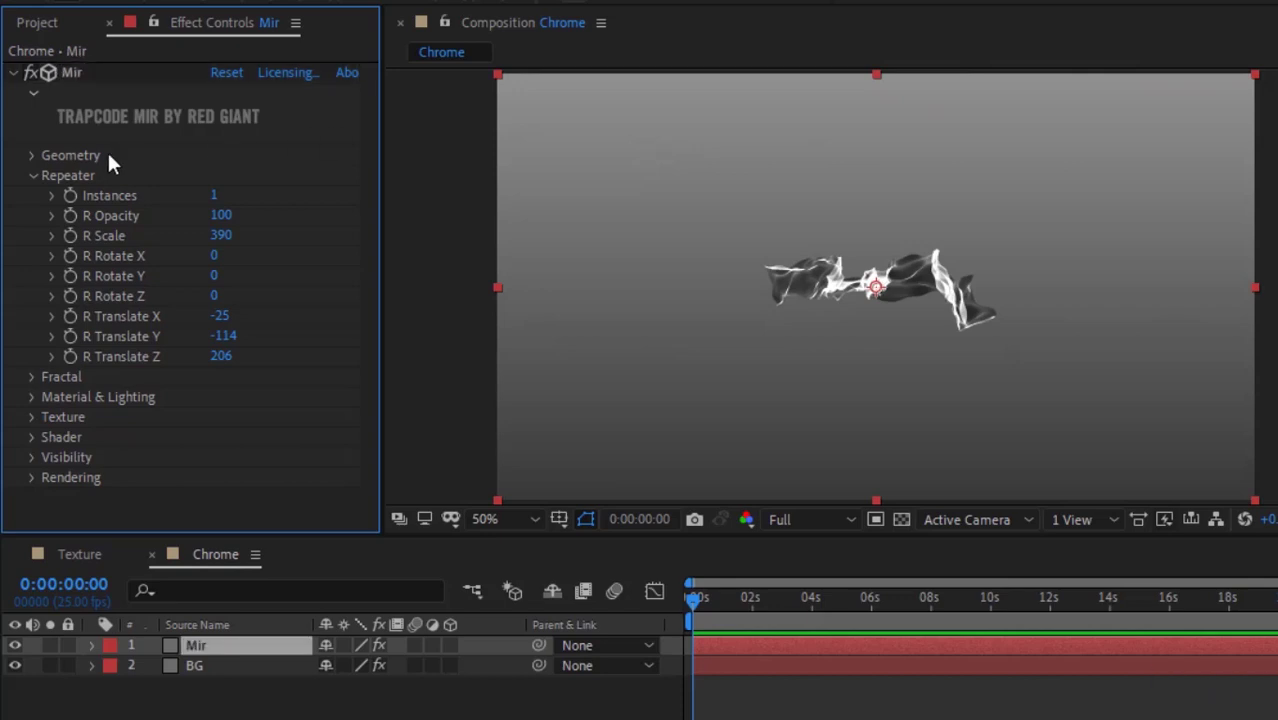
- Set the fractal Amplitude to 42 and drive Evolution with the expression time*3+165
{"action": "left_click", "coordinate": [33, 177]}
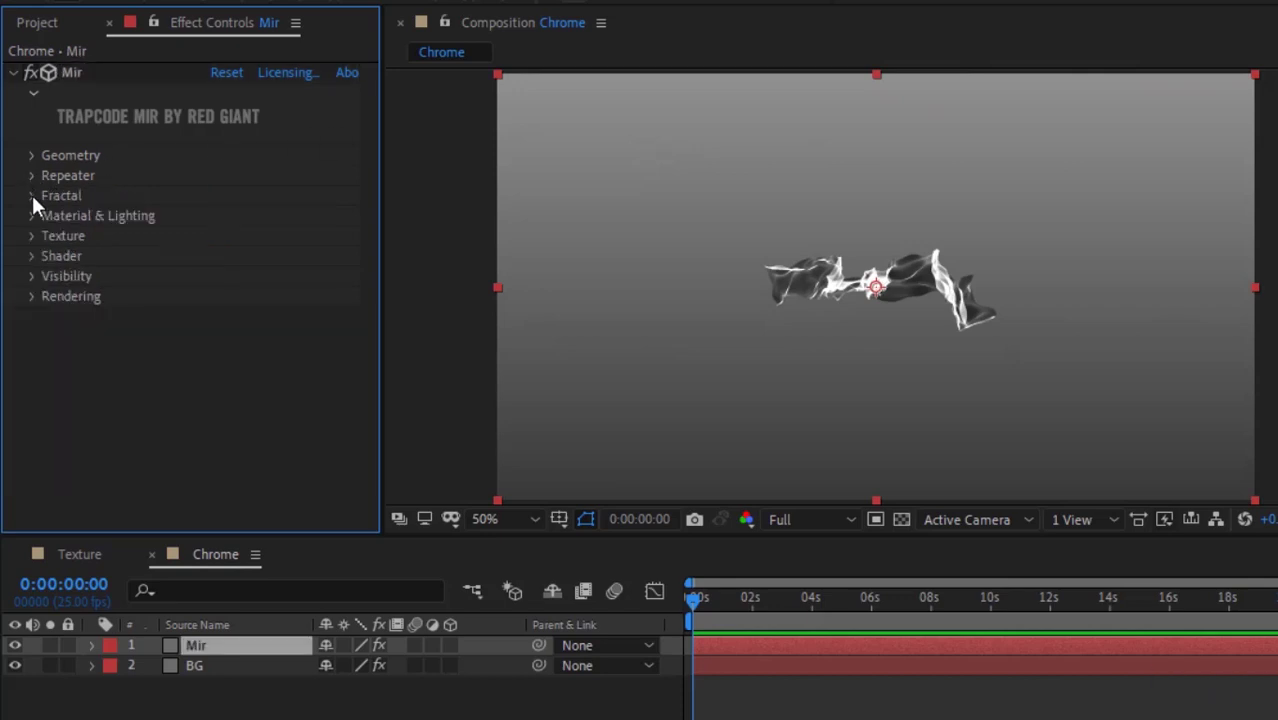
{"action": "left_click", "coordinate": [31, 196]}
{"action": "scroll", "coordinate": [32, 201], "scroll_direction": "down", "scroll_amount": 2}
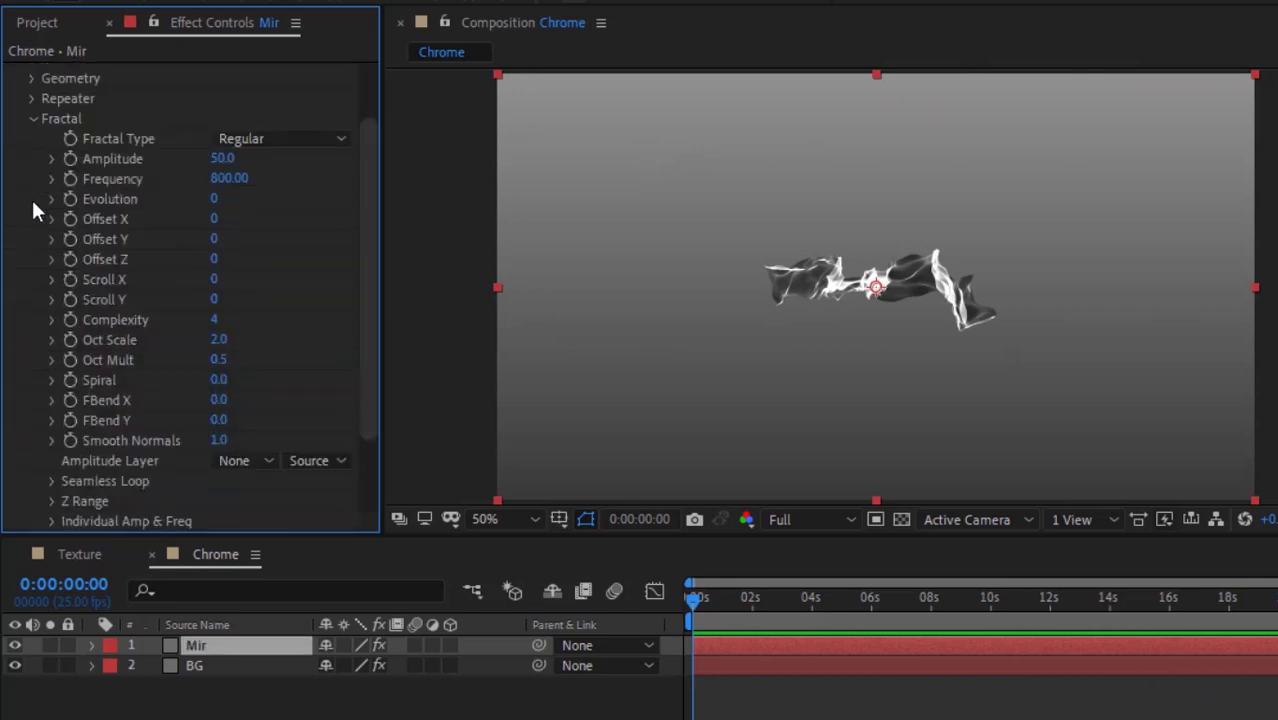
{"action": "left_click", "coordinate": [222, 158]}
{"action": "type", "text": "42"}
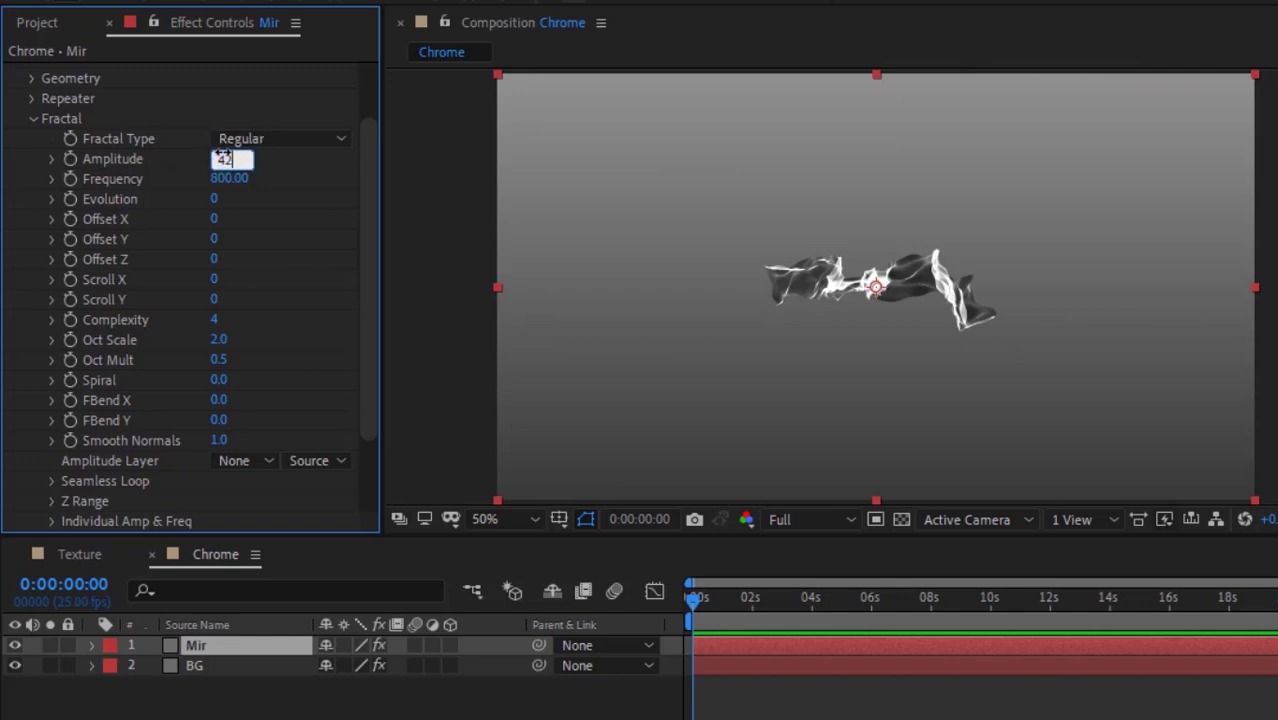
{"action": "key", "text": "Tab"}
{"action": "key", "text": "Tab"}
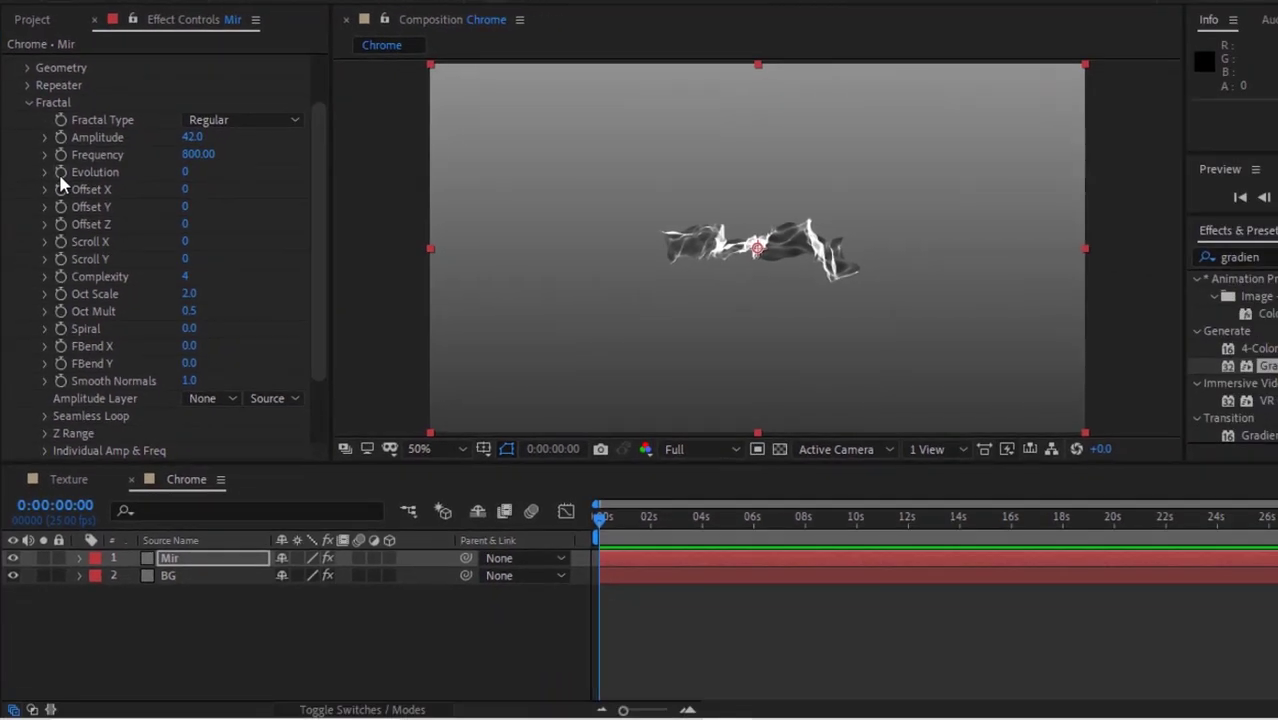
{"action": "left_click", "coordinate": [74, 210], "text": "alt"}
{"action": "type", "text": "time*3+165"}
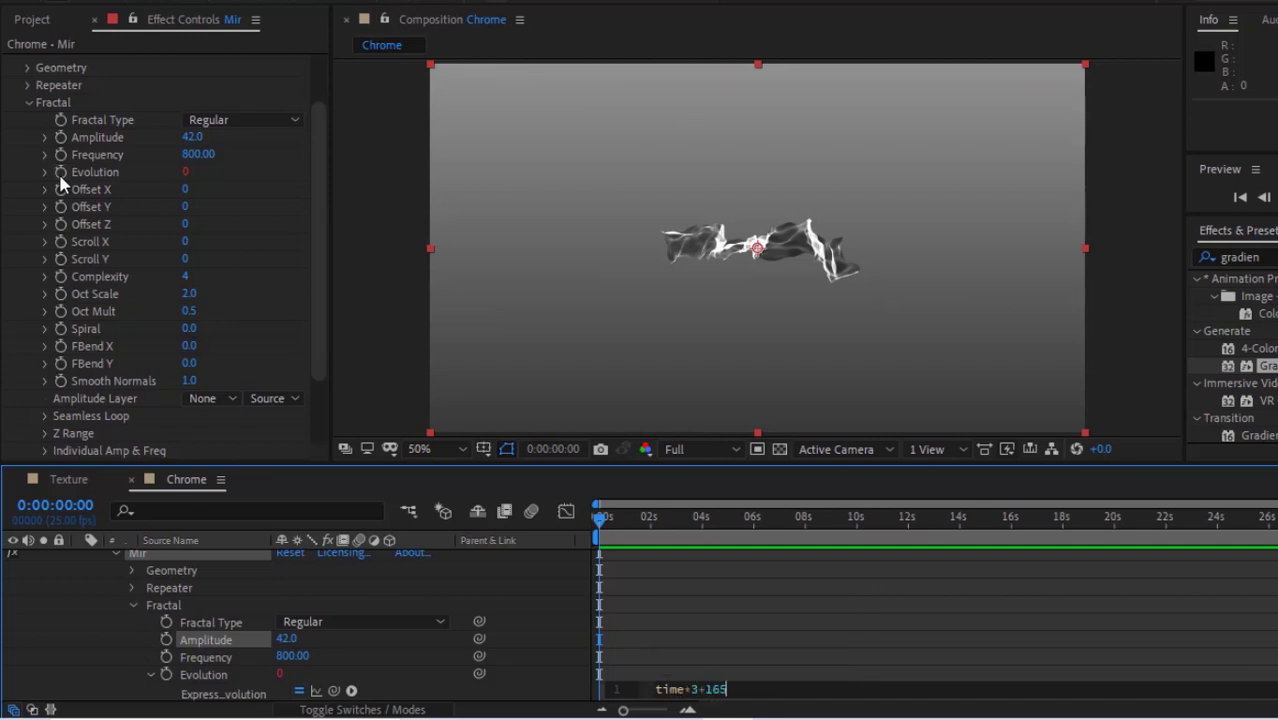
{"action": "key", "text": "KP_Enter"}
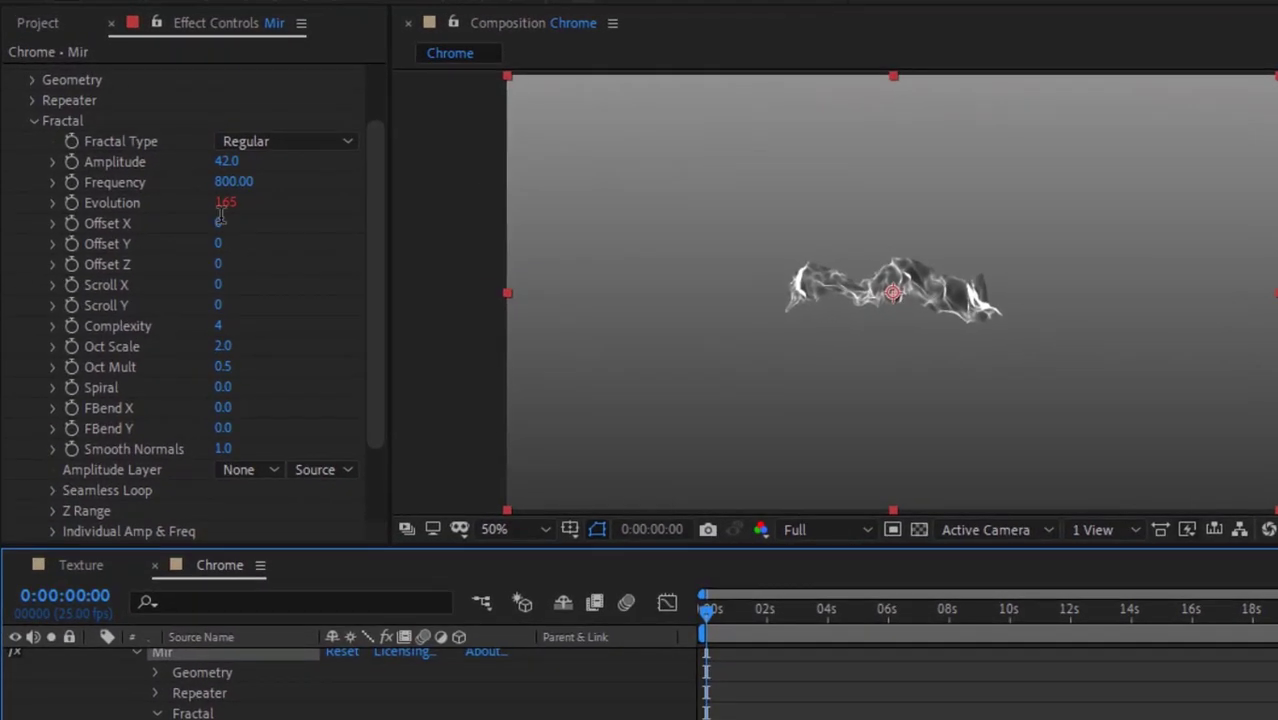
- Set Offset Z to 87 and animate Scroll X with the expression time*10
{"action": "left_click", "coordinate": [200, 204]}
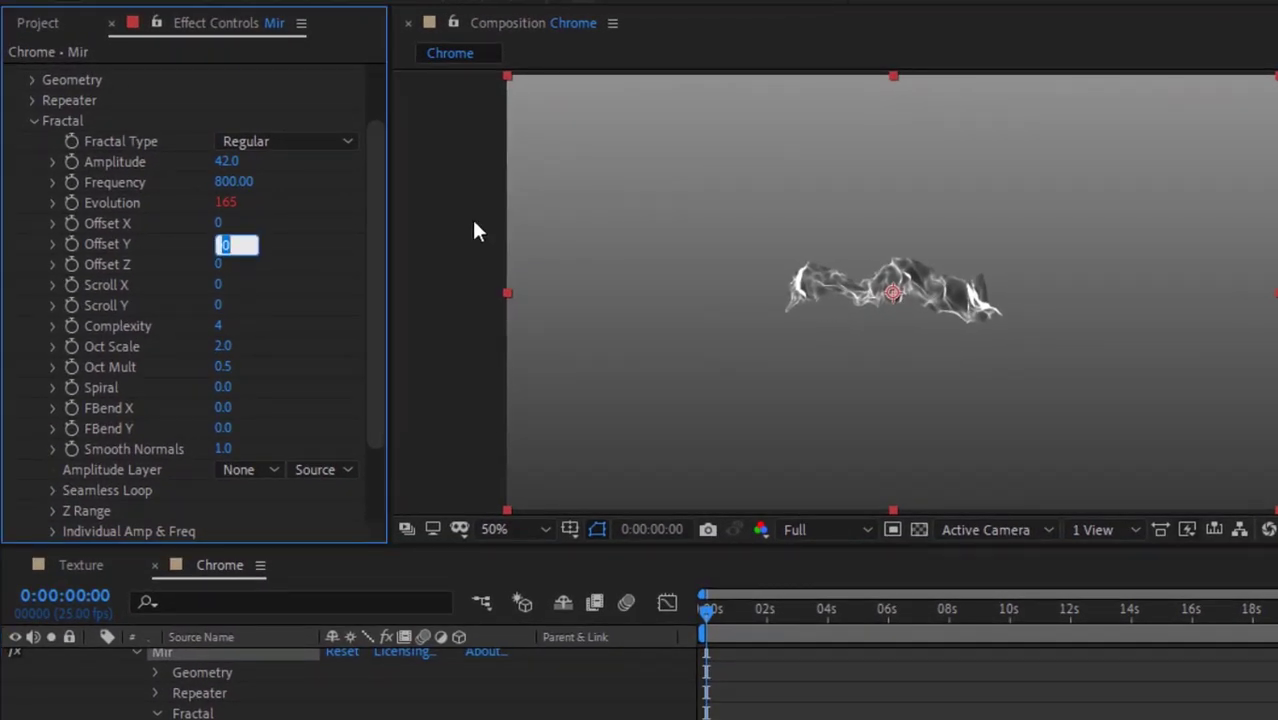
{"action": "key", "text": "Tab"}
{"action": "type", "text": "87"}
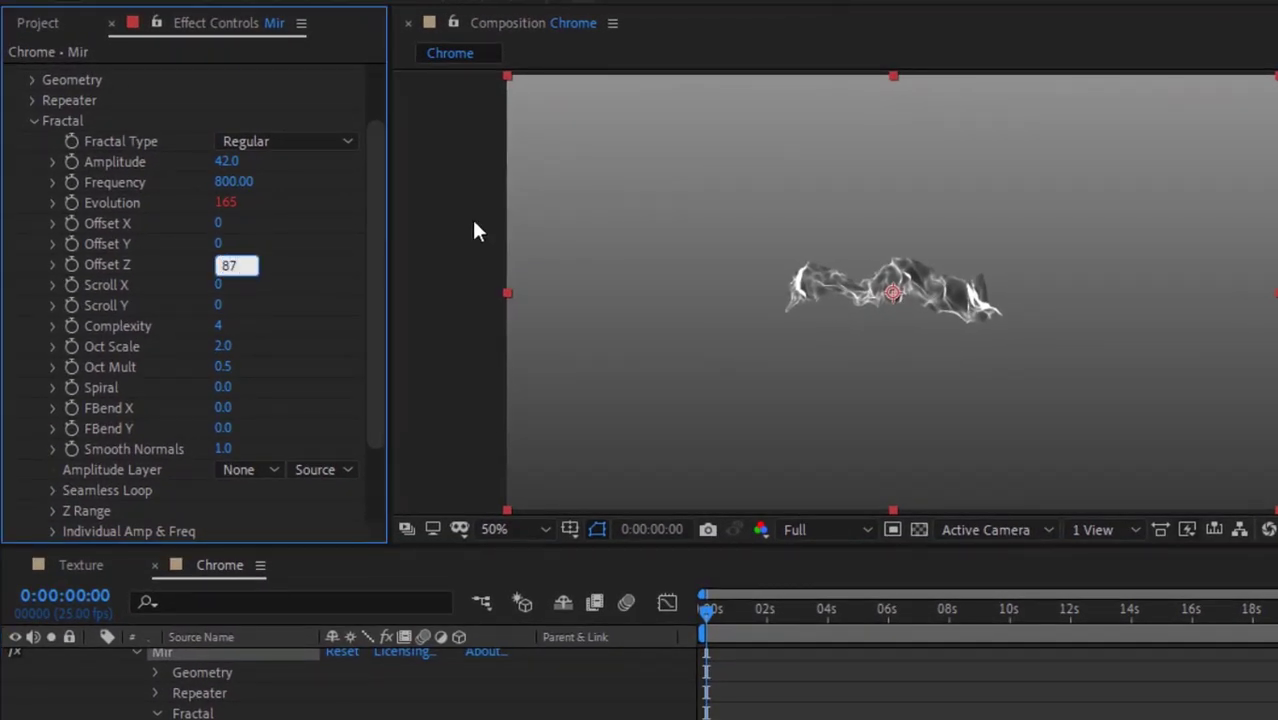
{"action": "key", "text": "Tab"}
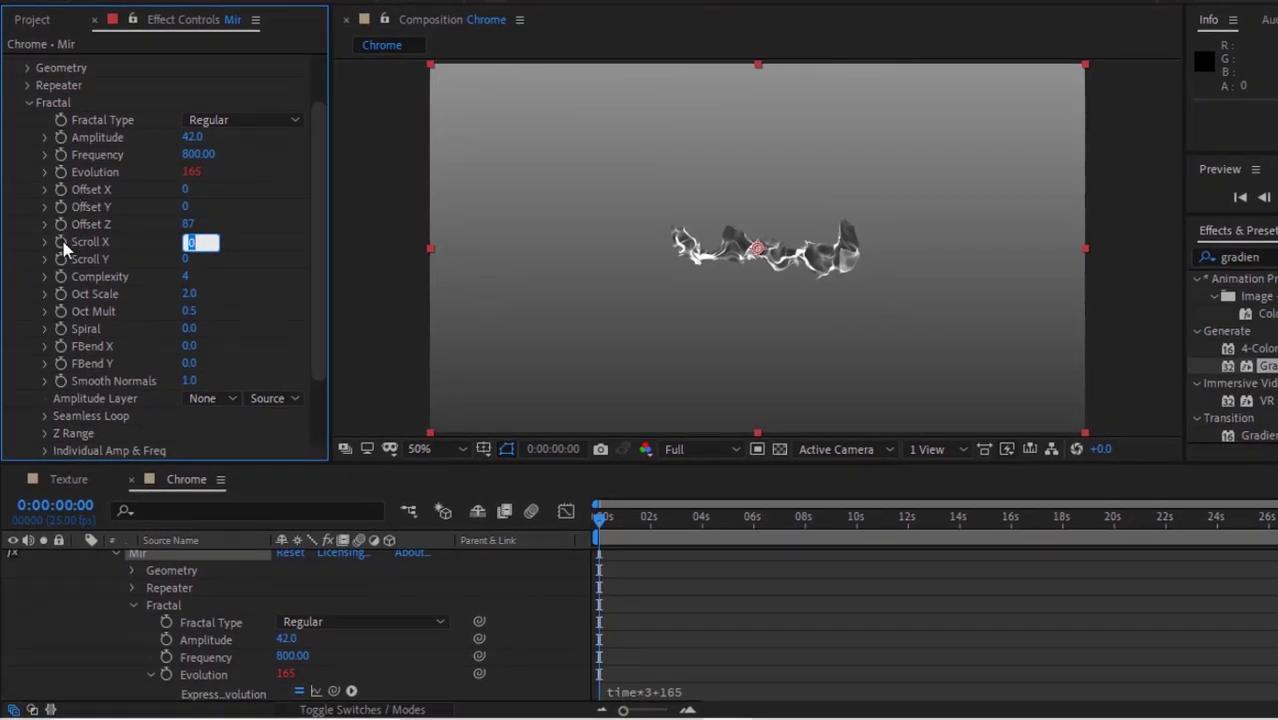
{"action": "left_click", "coordinate": [61, 242], "text": "alt"}
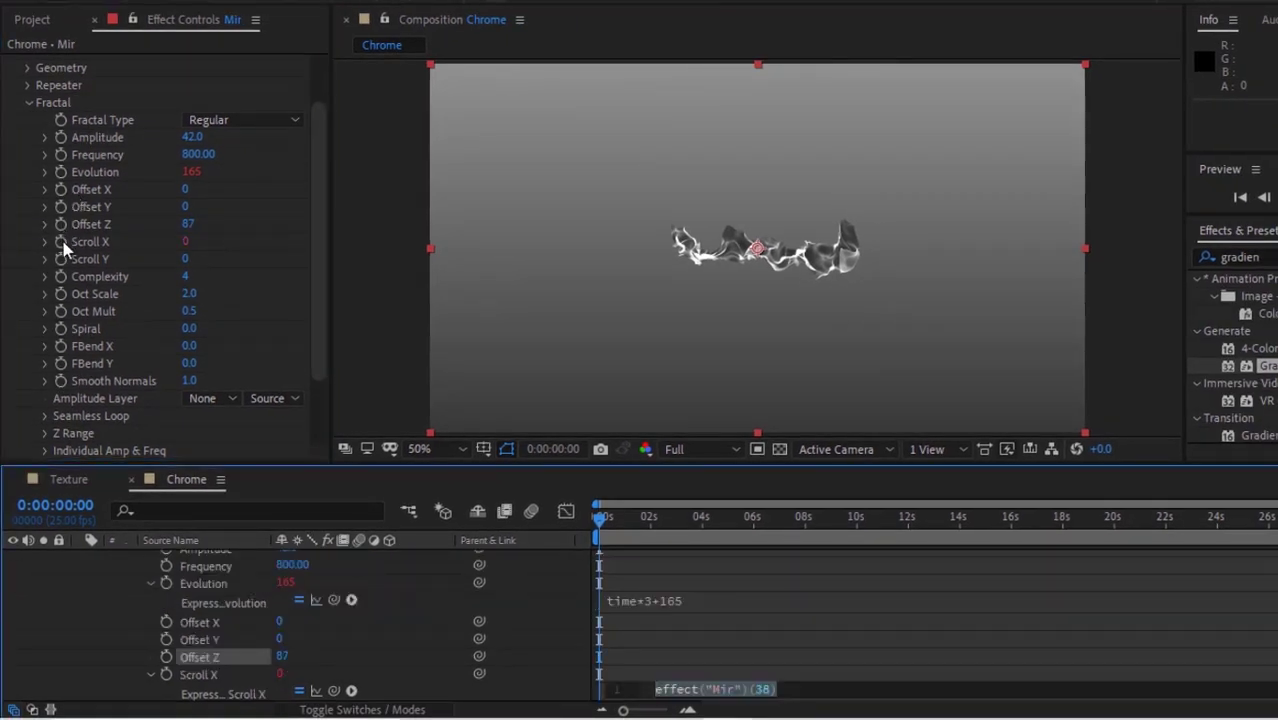
{"action": "type", "text": "time*1"}
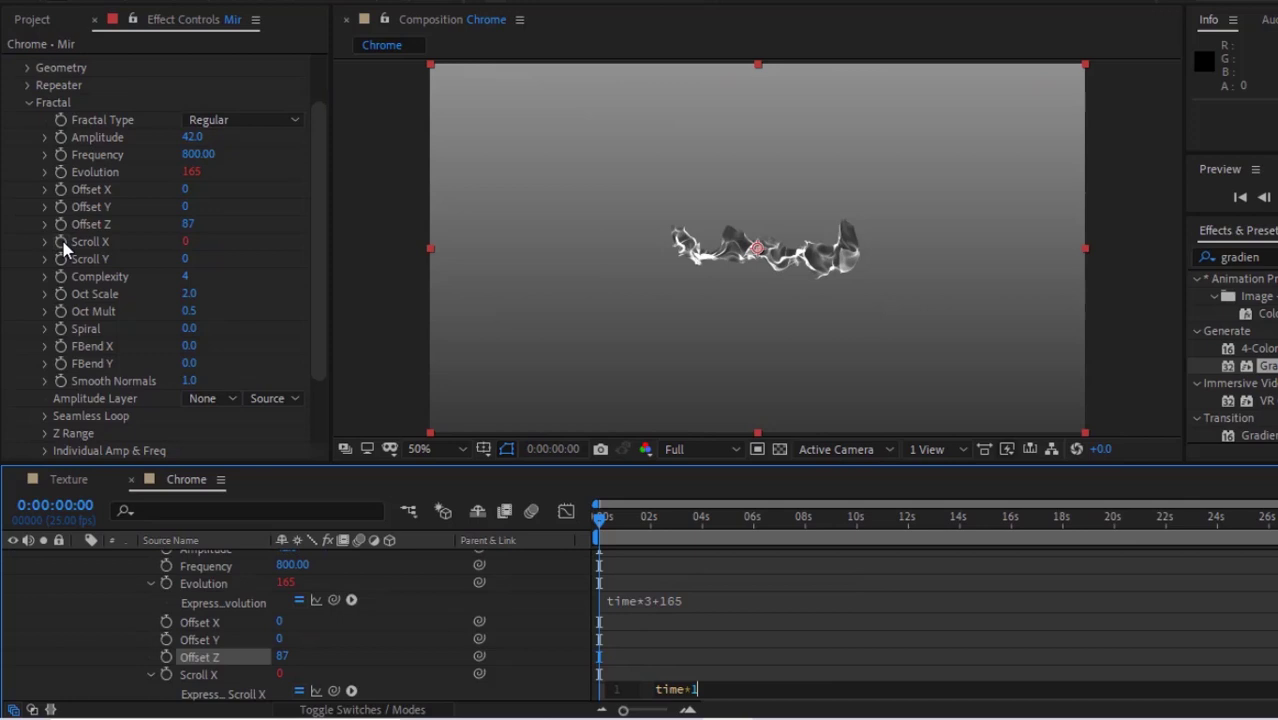
{"action": "type", "text": "0"}
- Set the fractal Complexity to 5 and FBend X to 6.2
{"action": "left_click", "coordinate": [186, 259]}
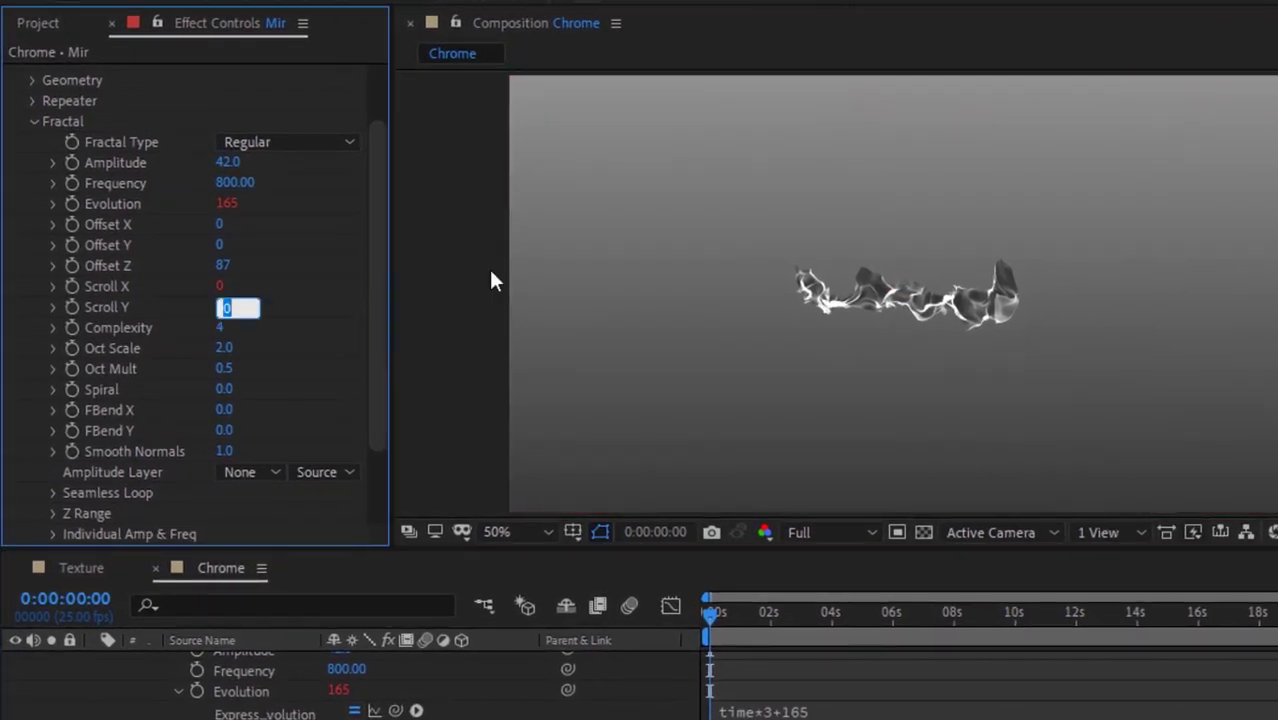
{"action": "key", "text": "Tab"}
{"action": "type", "text": "5"}
{"action": "key", "text": "Tab"}
{"action": "key", "text": "Tab"}
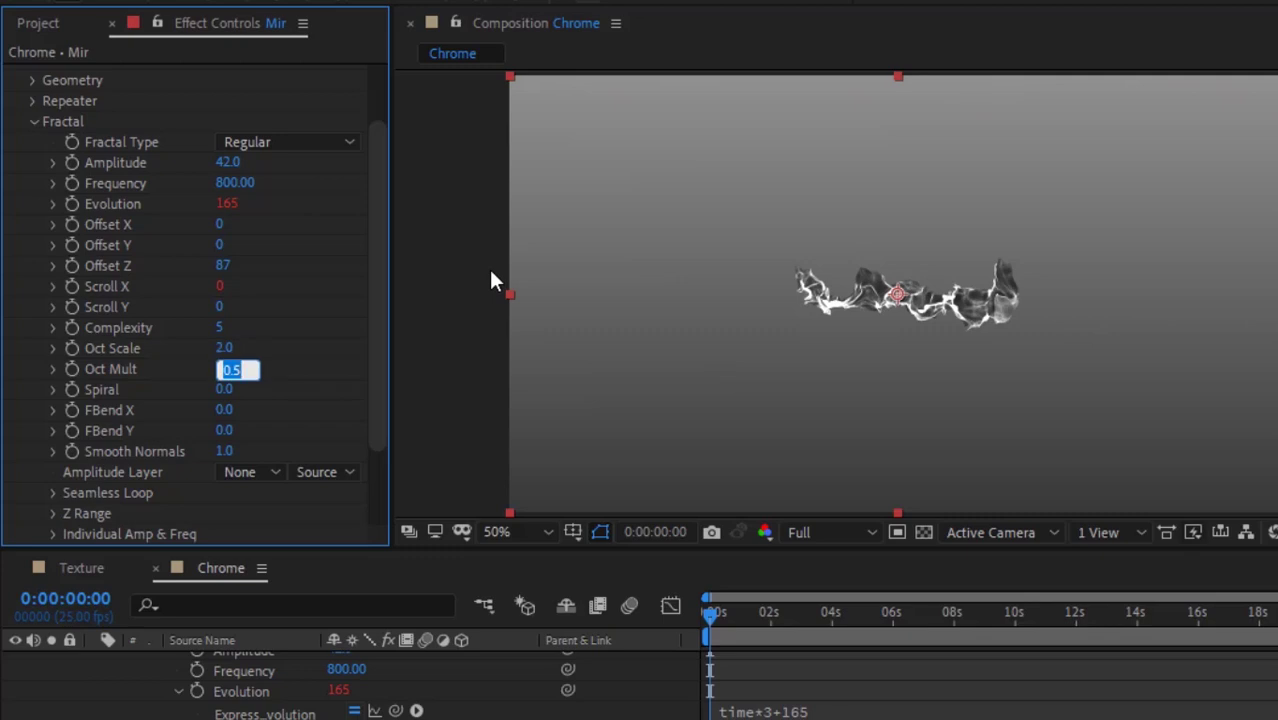
{"action": "key", "text": "Tab"}
{"action": "key", "text": "Tab"}
{"action": "type", "text": "6.2"}
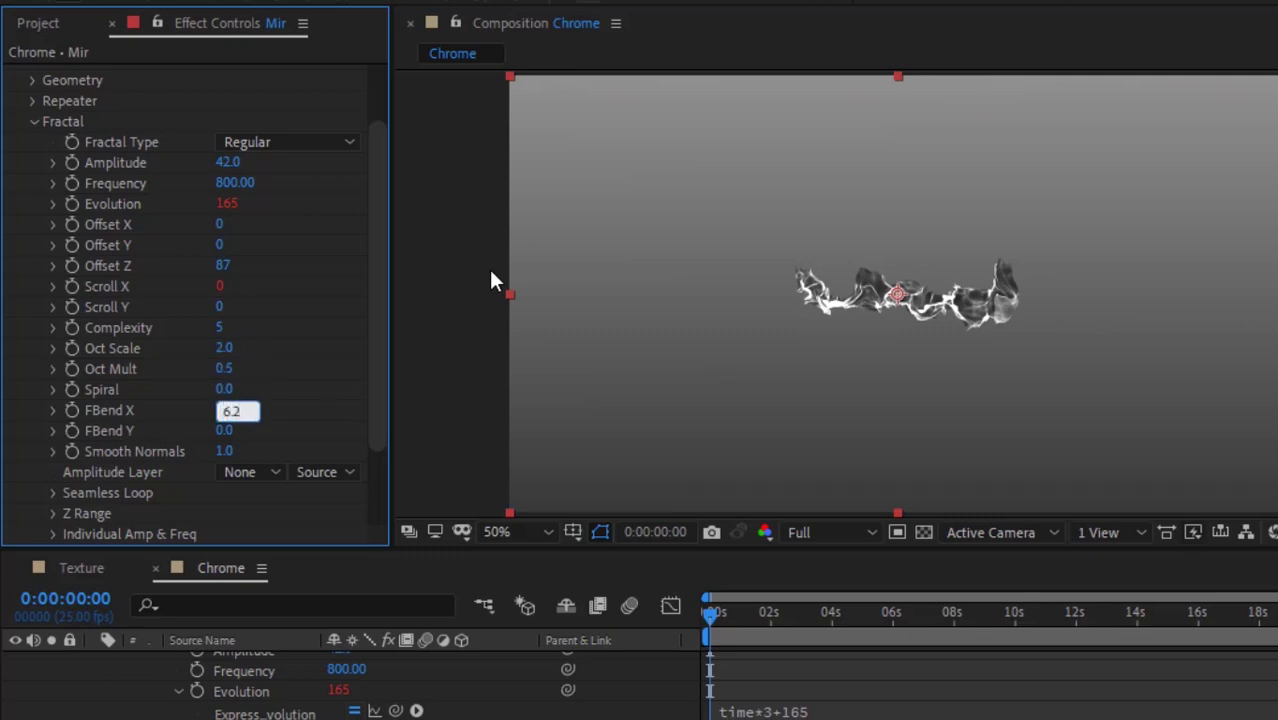
{"action": "key", "text": "Tab"}
{"action": "key", "text": "Tab"}
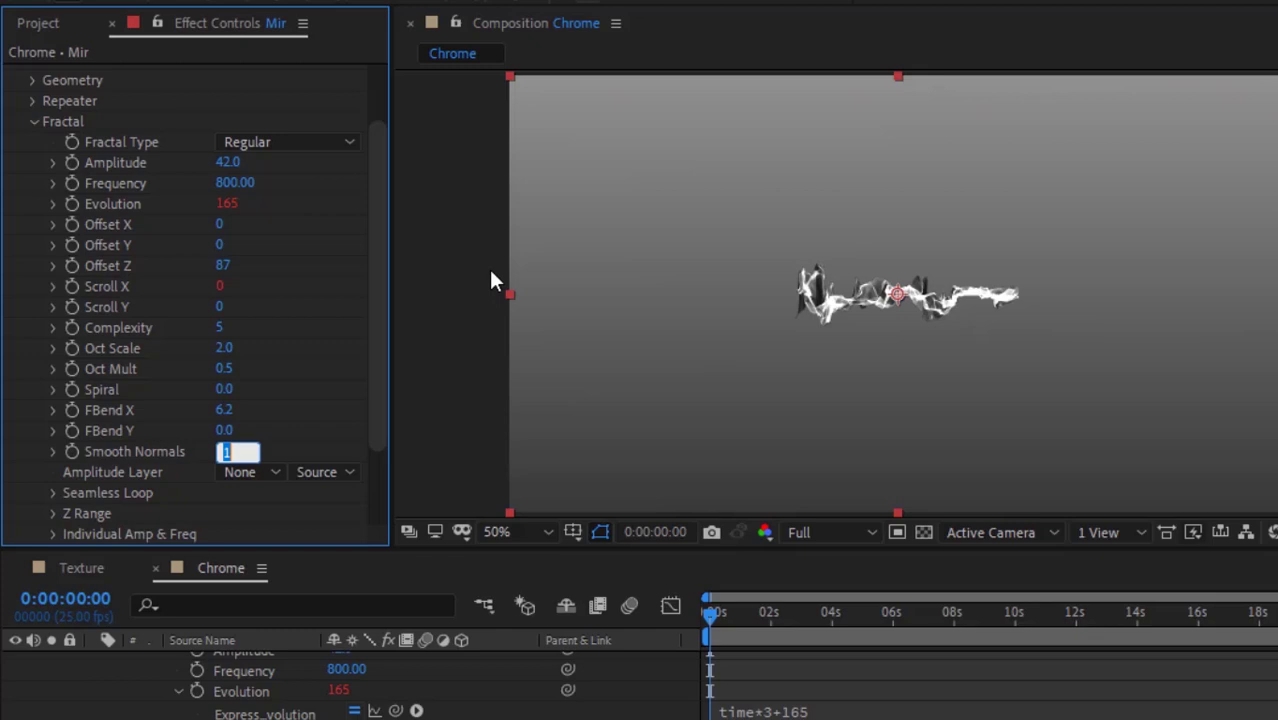
{"action": "key", "text": "Return"}
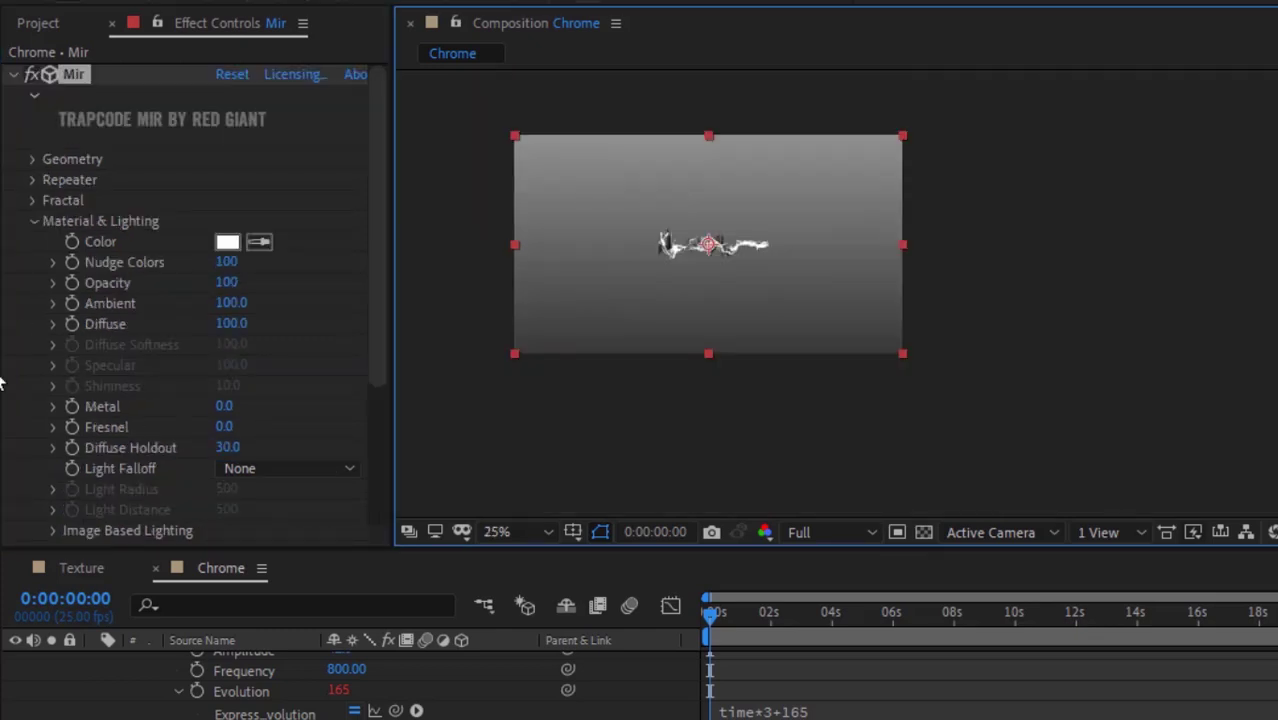
- Lower Mir's Ambient to 54 and Diffuse to 45, viewing the ribbon at 50% zoom
{"action": "left_click", "coordinate": [229, 262]}
{"action": "key", "text": "Tab"}
{"action": "key", "text": "Tab"}
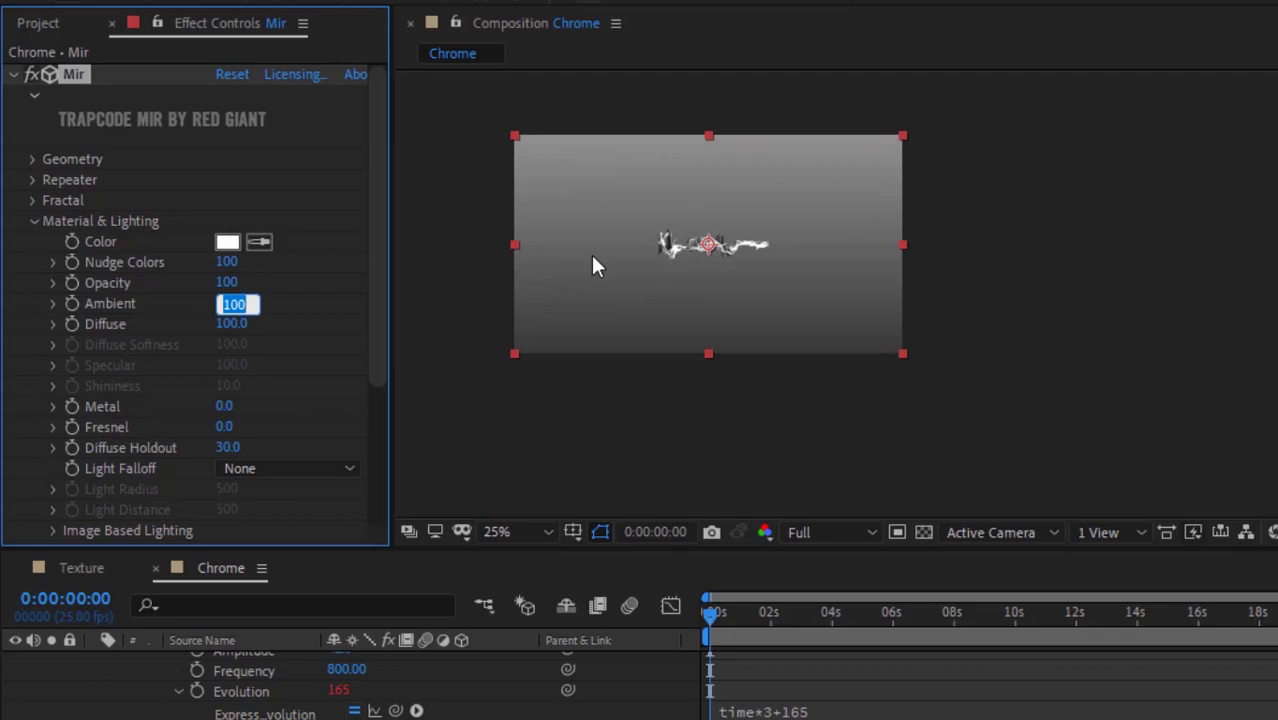
{"action": "type", "text": "54"}
{"action": "key", "text": "Tab"}
{"action": "type", "text": "45"}
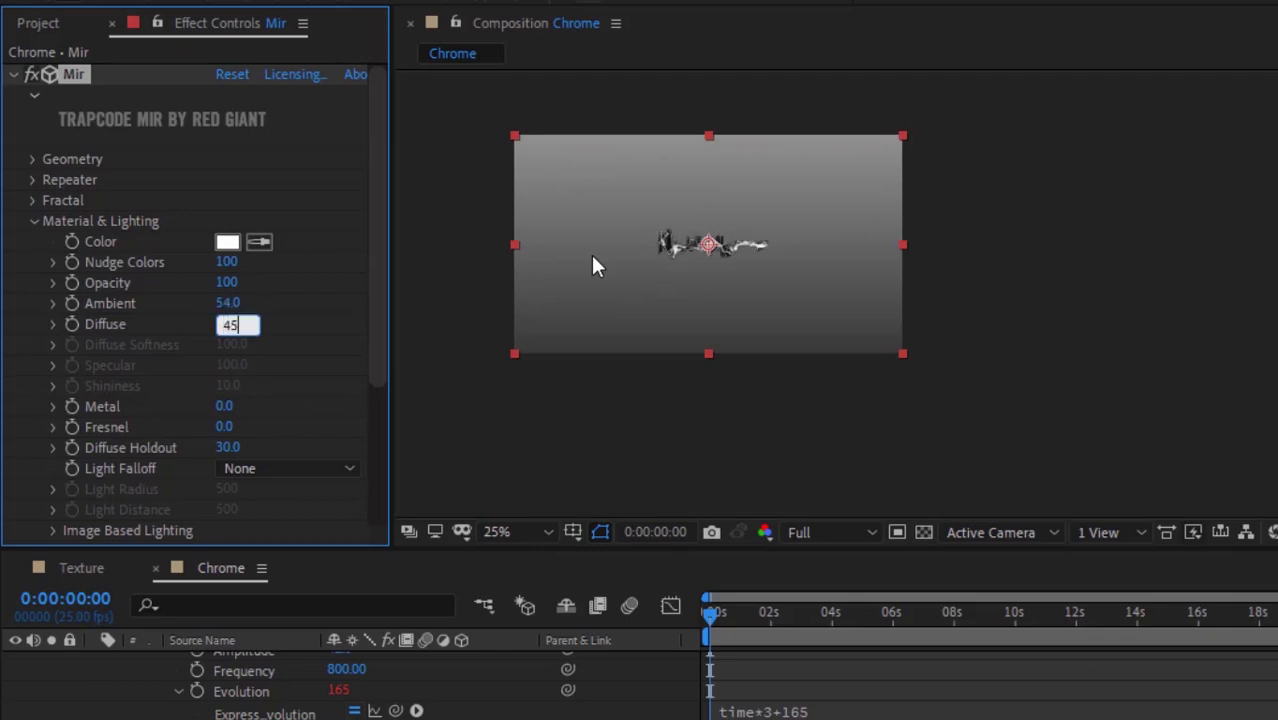
{"action": "key", "text": "Return"}
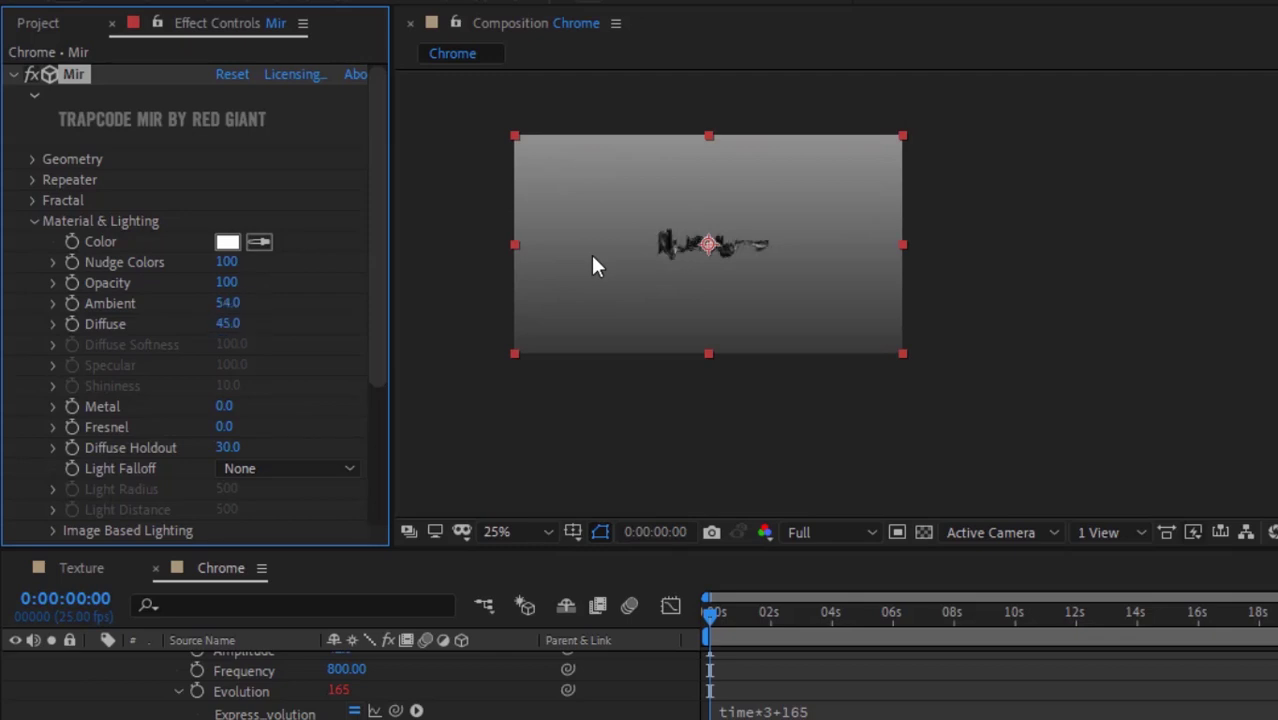
{"action": "left_click", "coordinate": [21, 117]}
{"action": "key", "text": "period"}
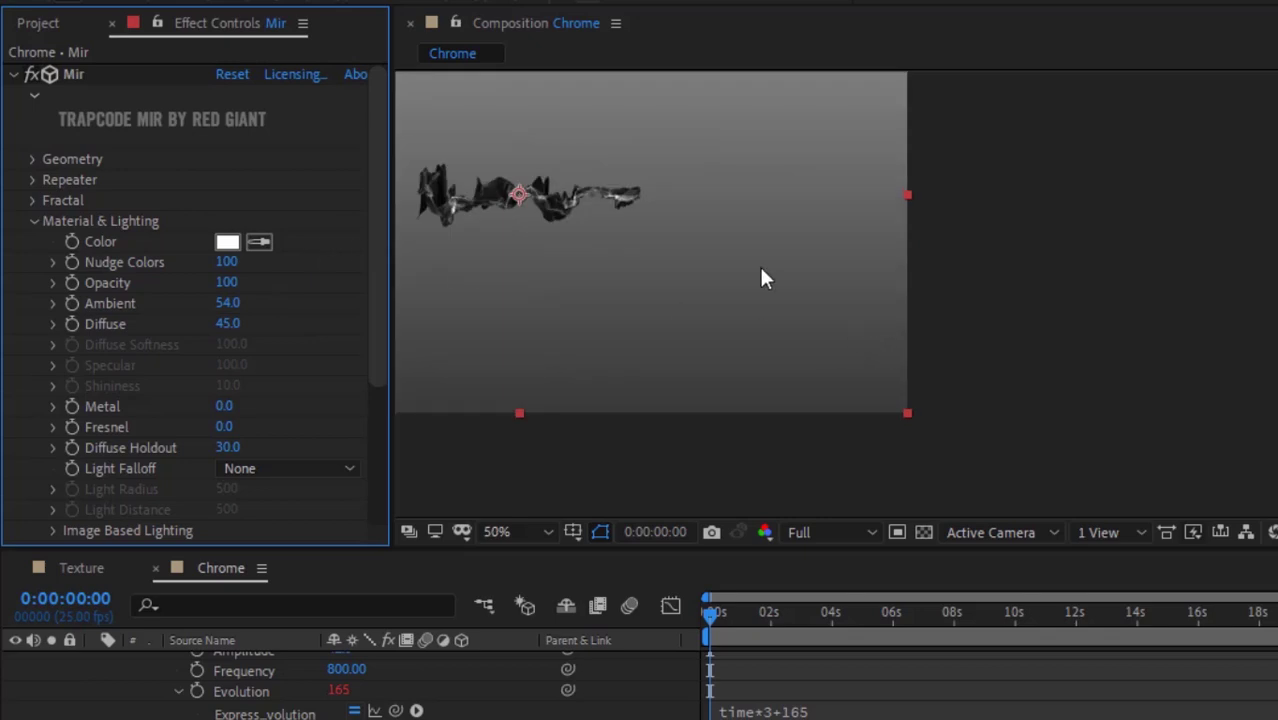
{"action": "left_click_drag", "start_coordinate": [622, 211], "coordinate": [930, 305]}
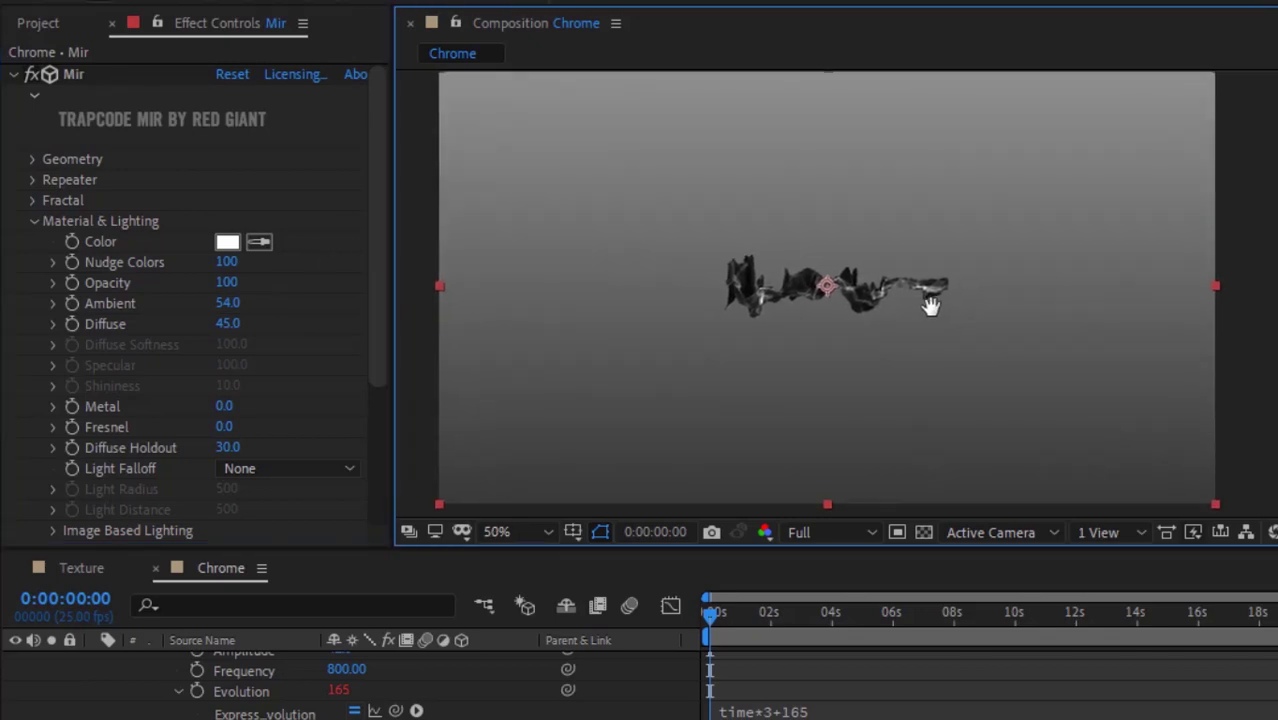
{"action": "left_click", "coordinate": [33, 221]}
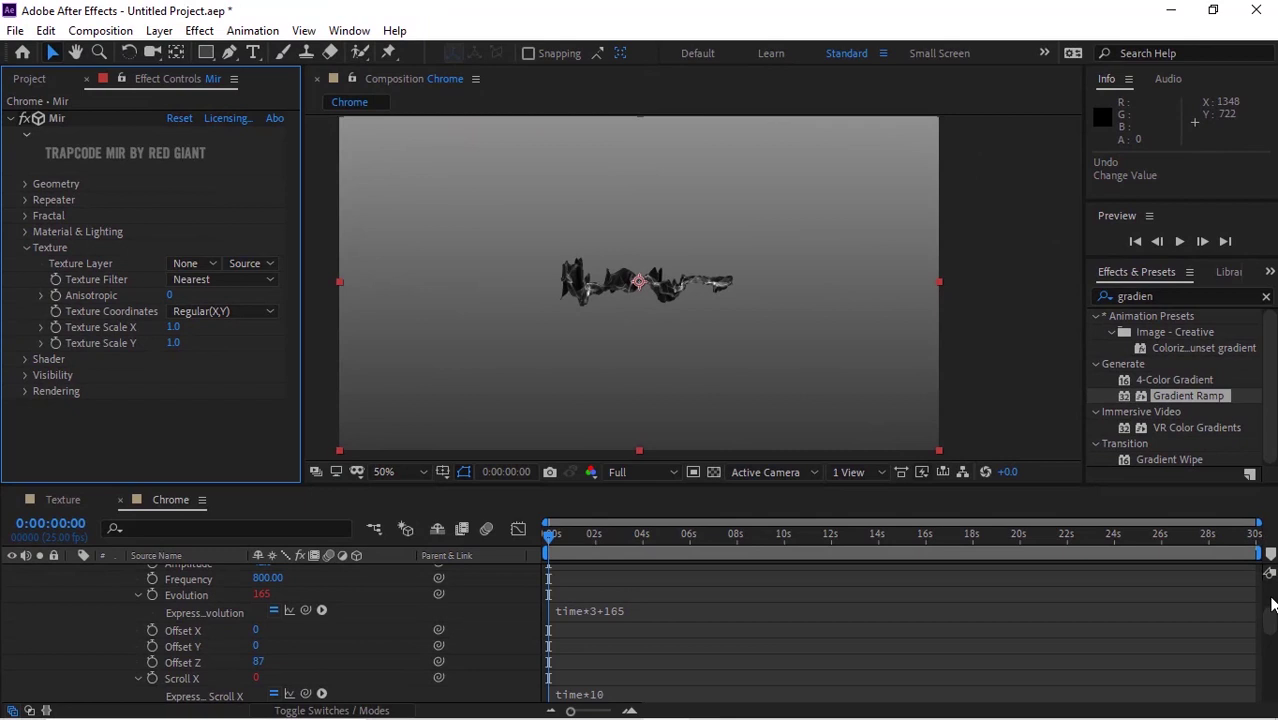
- Add the Texture comp as a layer in the Chrome composition
{"action": "scroll", "coordinate": [1272, 602], "scroll_direction": "up", "scroll_amount": 5}
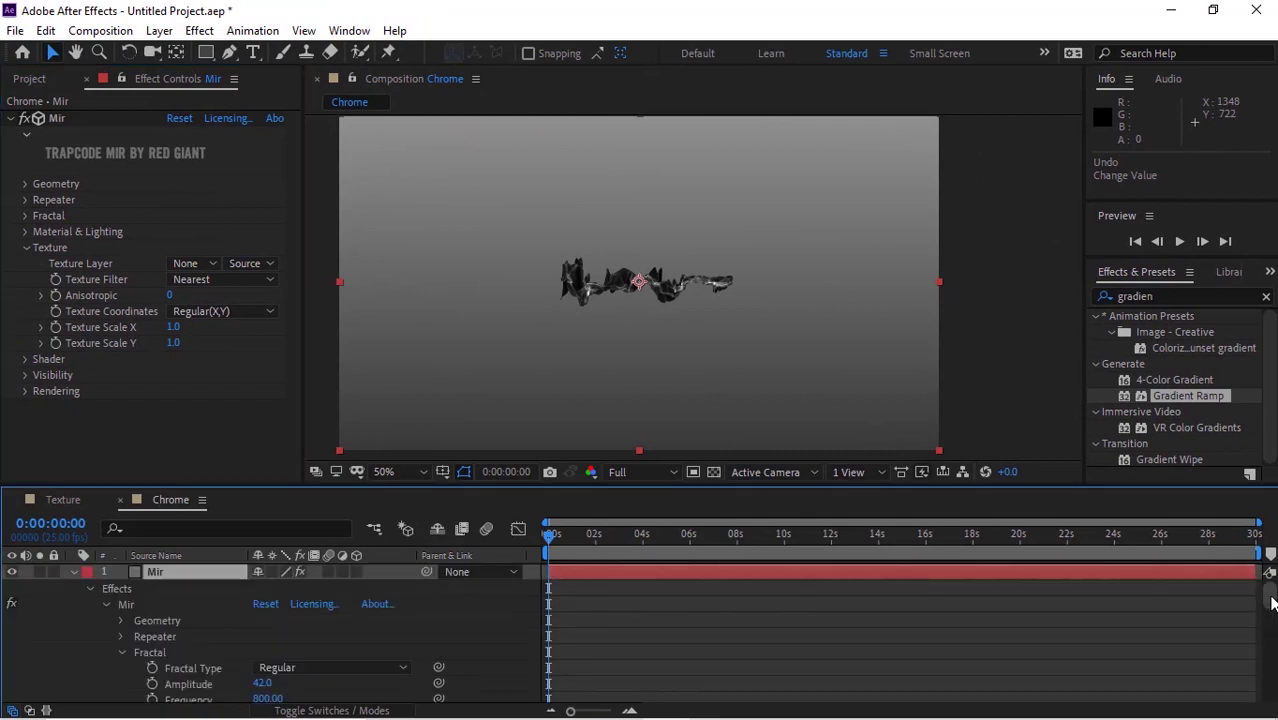
{"action": "left_click", "coordinate": [73, 572]}
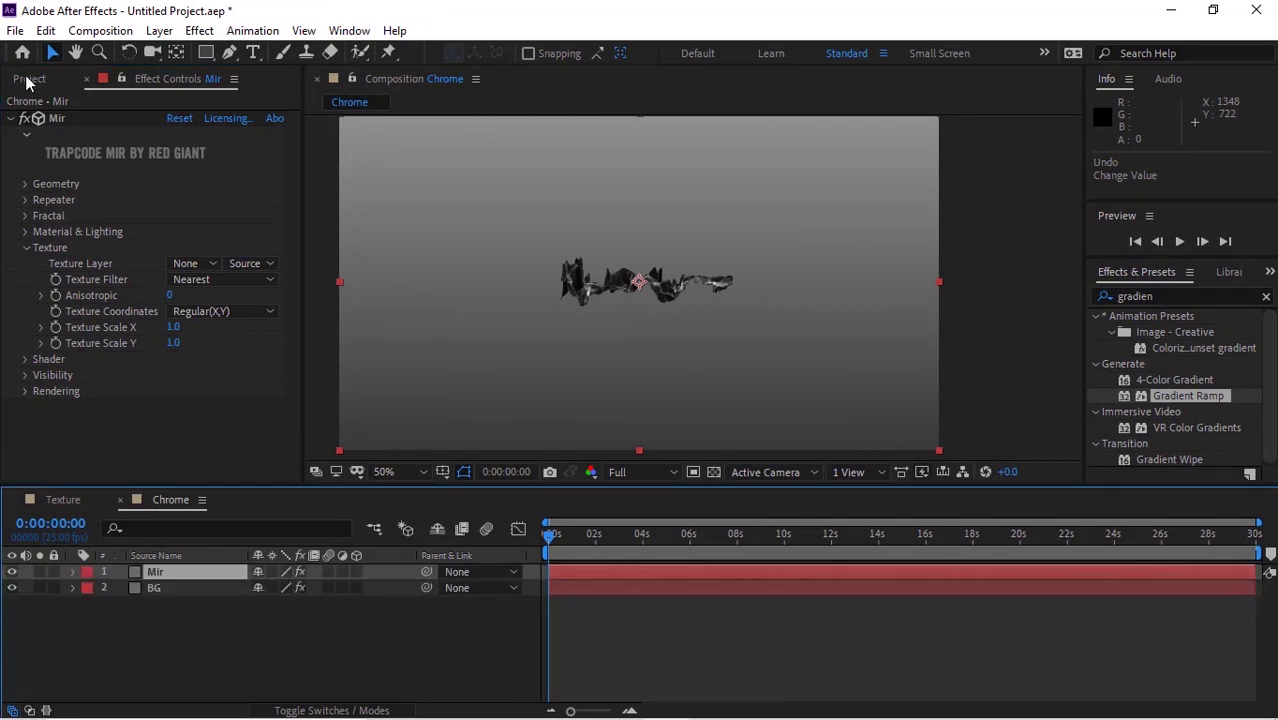
{"action": "left_click", "coordinate": [27, 80]}
{"action": "left_click_drag", "start_coordinate": [71, 287], "coordinate": [115, 630]}
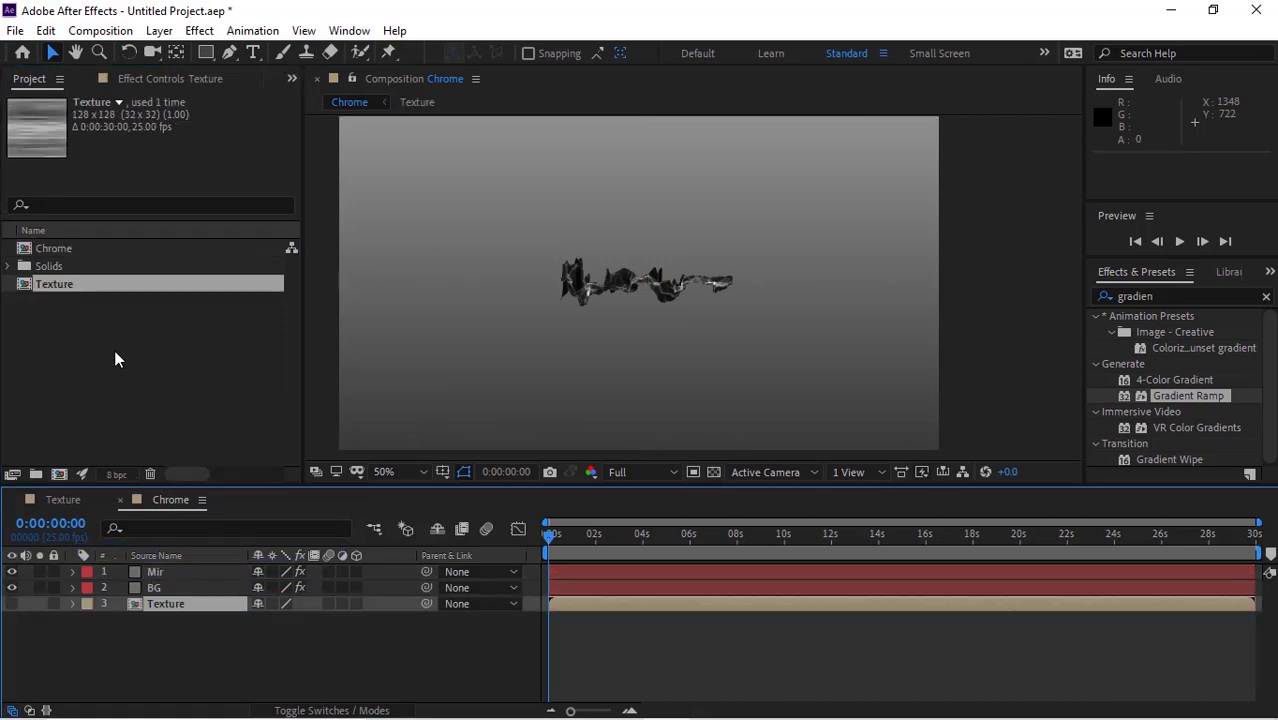
- Set Mir's Texture Layer to the Texture layer with Linear texture filtering
{"action": "left_click", "coordinate": [167, 570]}
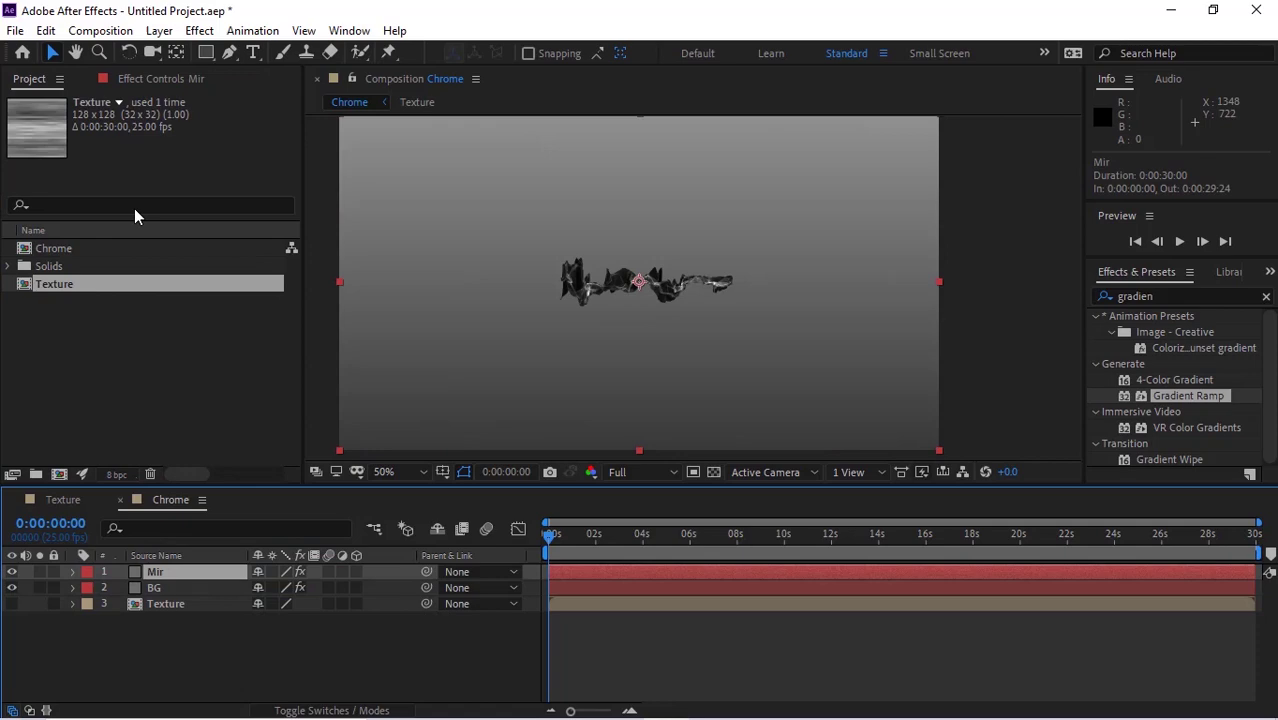
{"action": "left_click", "coordinate": [165, 79]}
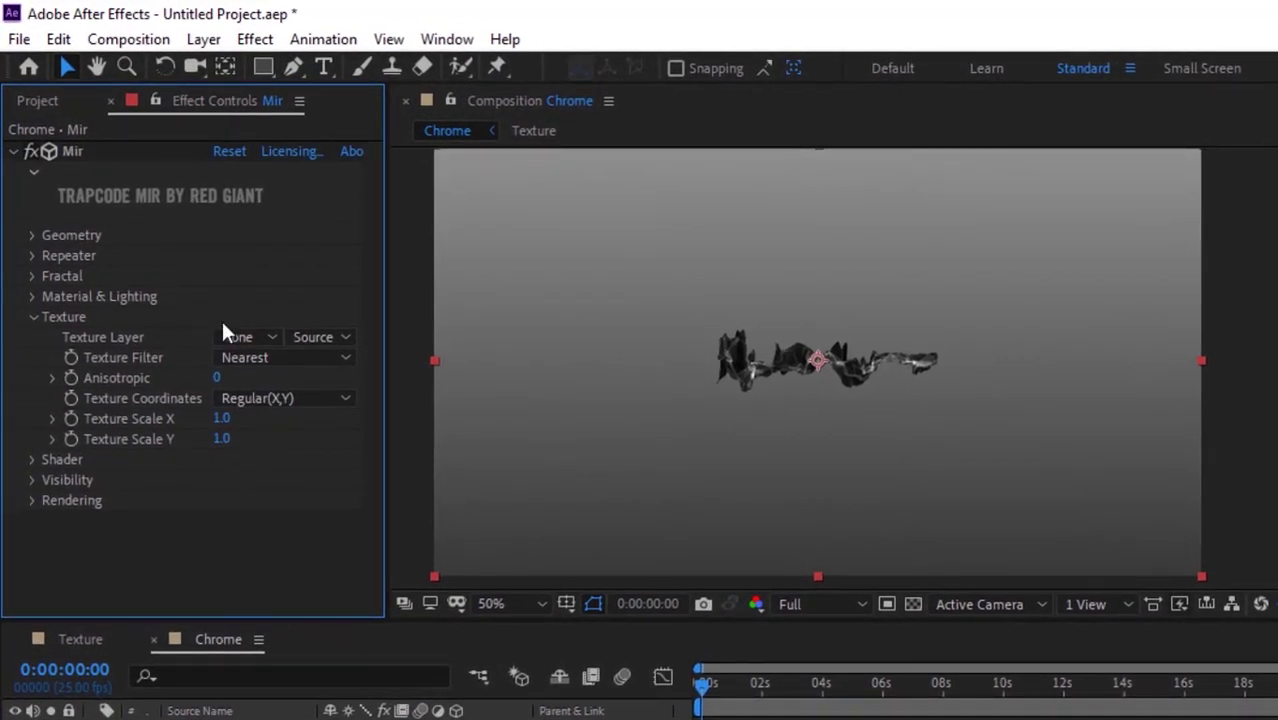
{"action": "left_click", "coordinate": [193, 273]}
{"action": "left_click", "coordinate": [296, 462]}
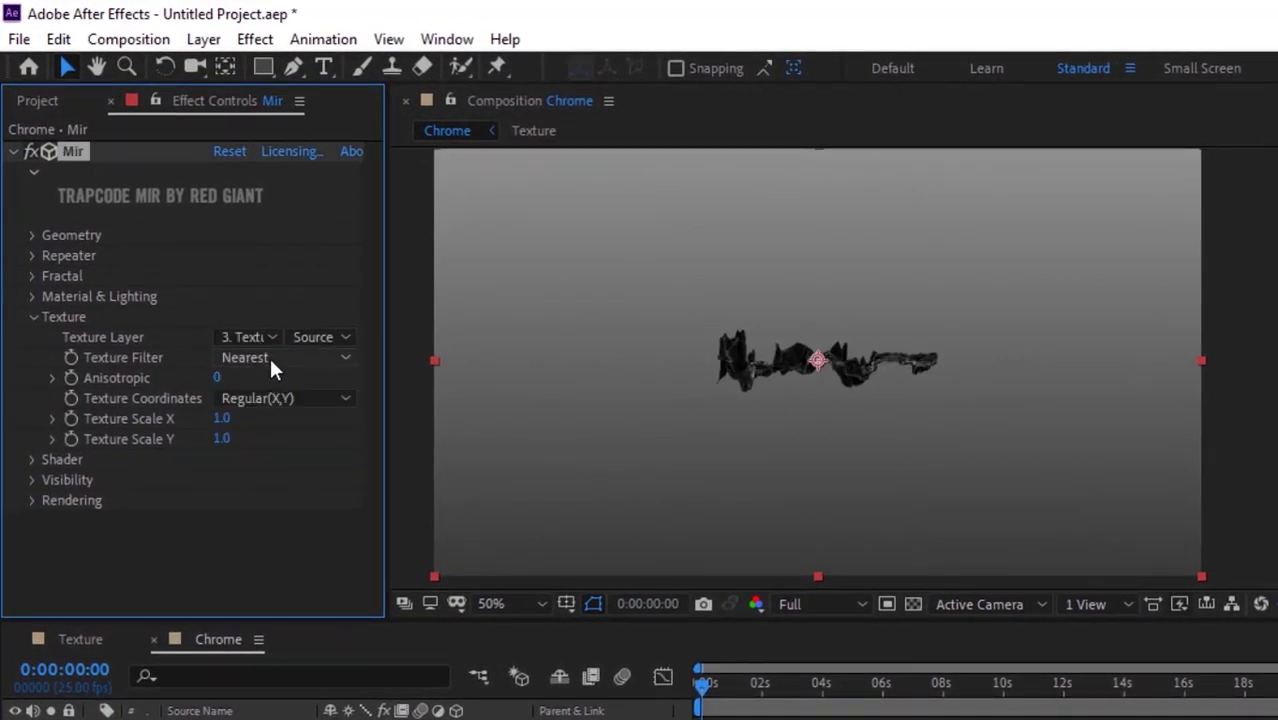
{"action": "left_click", "coordinate": [269, 357]}
{"action": "left_click", "coordinate": [274, 409]}
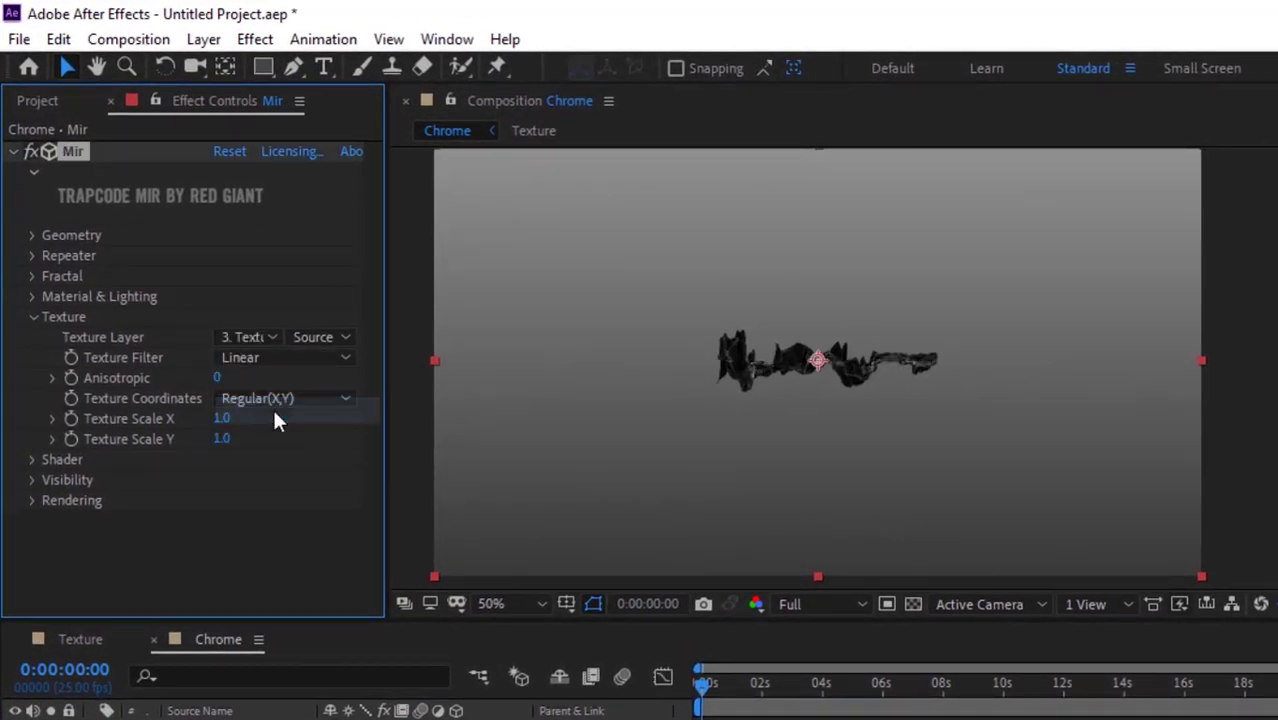
- Set Mir's Texture Scale to 22.6 by 6.8
{"action": "left_click", "coordinate": [222, 419]}
{"action": "type", "text": "22.6"}
{"action": "key", "text": "Tab"}
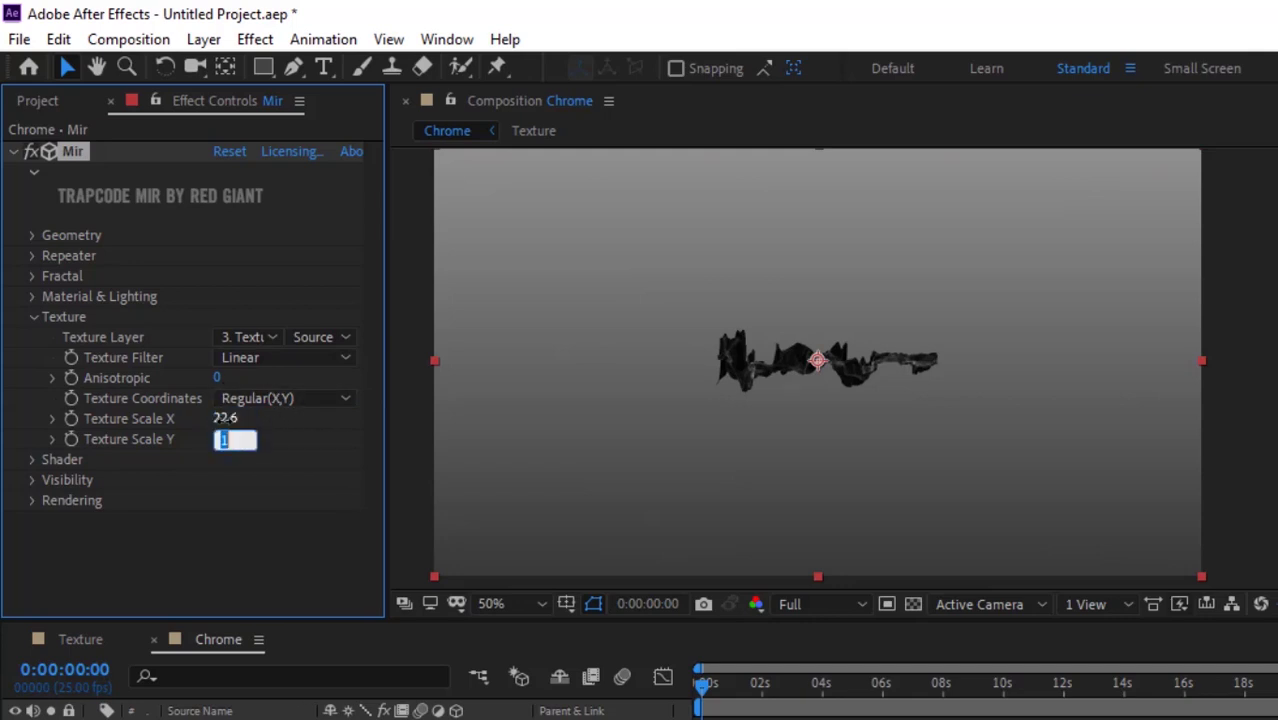
{"action": "type", "text": "6.8"}
{"action": "key", "text": "Return"}
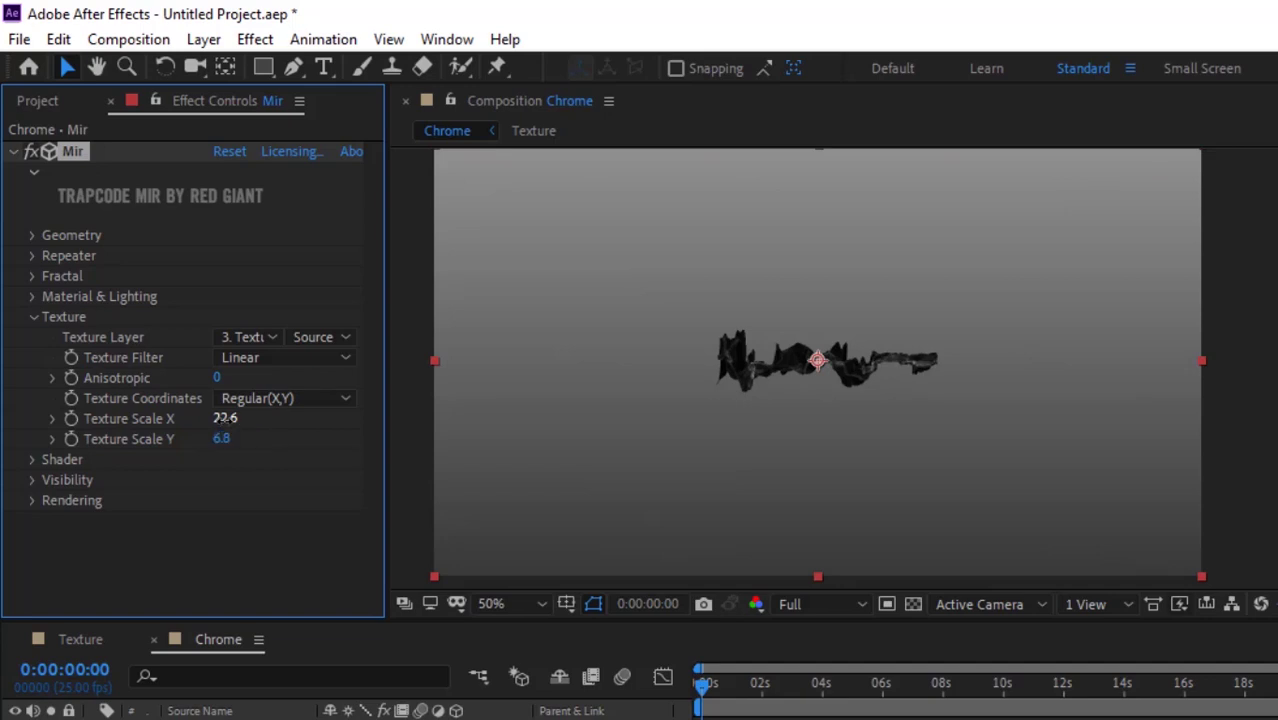
{"action": "left_click", "coordinate": [31, 459]}
{"action": "scroll", "coordinate": [39, 445], "scroll_direction": "down", "scroll_amount": 3}
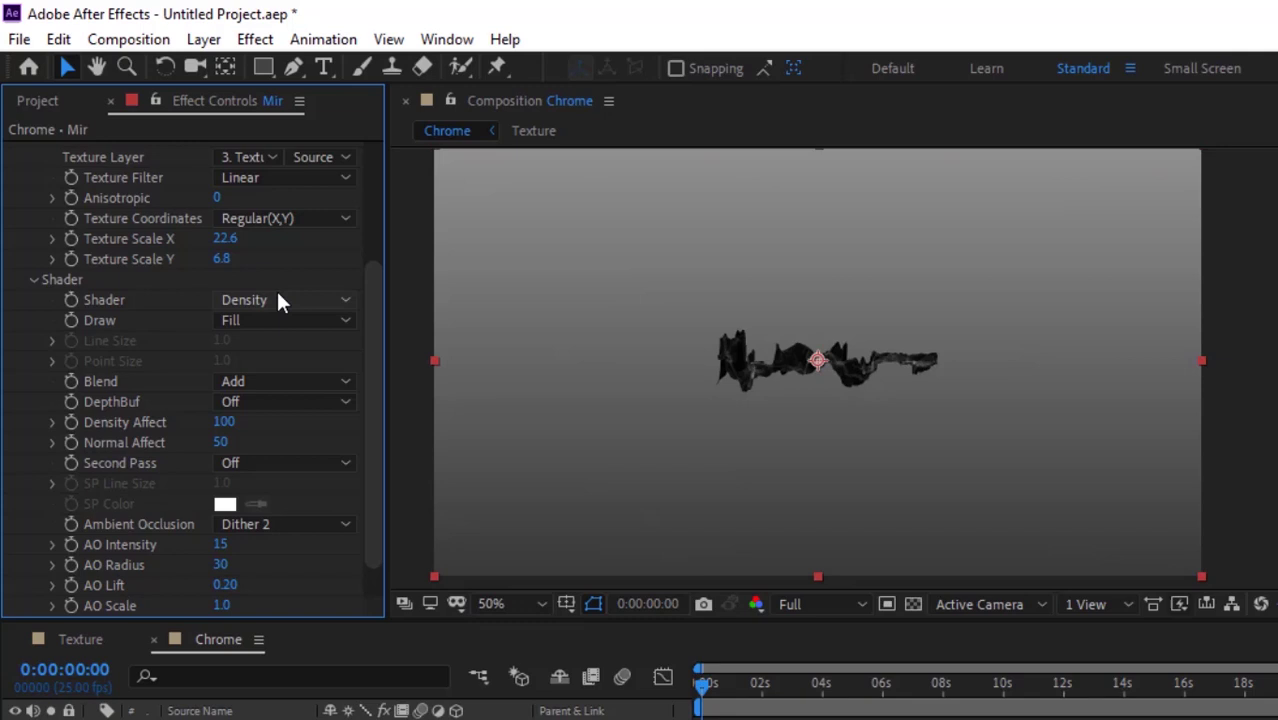
{"action": "scroll", "coordinate": [365, 216], "scroll_direction": "up", "scroll_amount": 3}
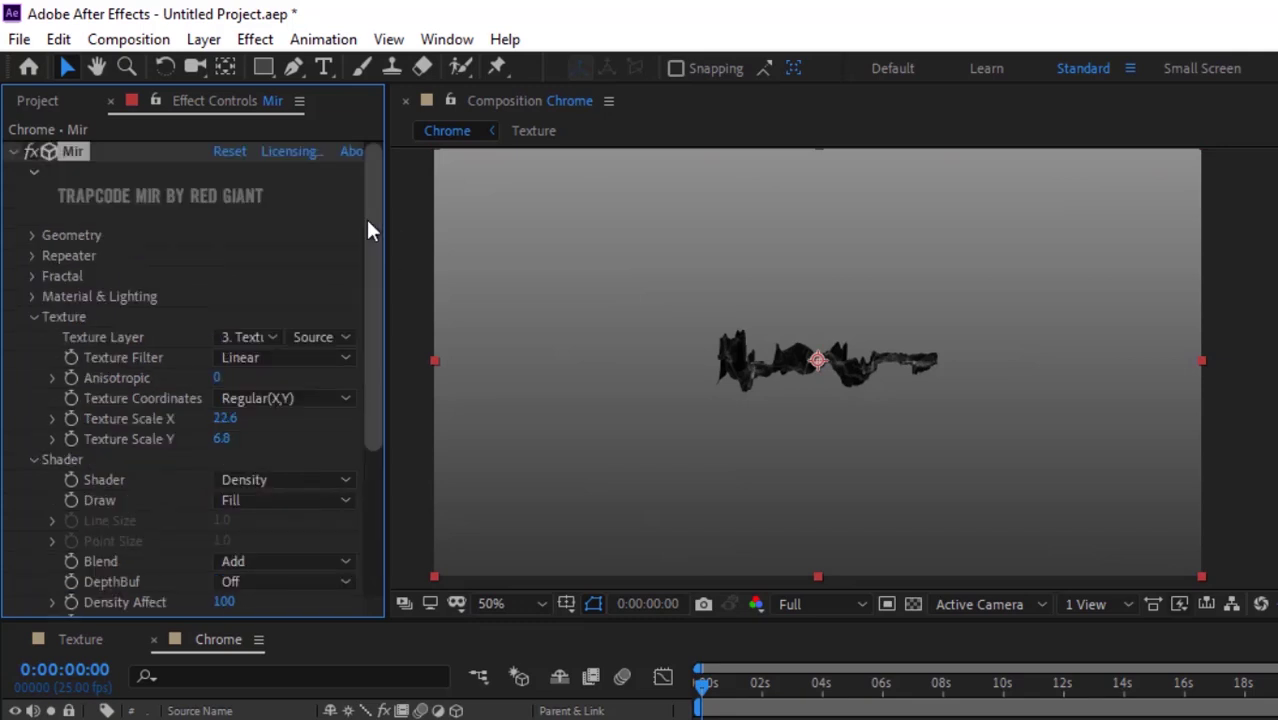
- Set Mir's Shader to Smooth, Blend to Off and DepthBuf to On
{"action": "left_click", "coordinate": [32, 317]}
{"action": "left_click_drag", "start_coordinate": [378, 277], "coordinate": [377, 346]}
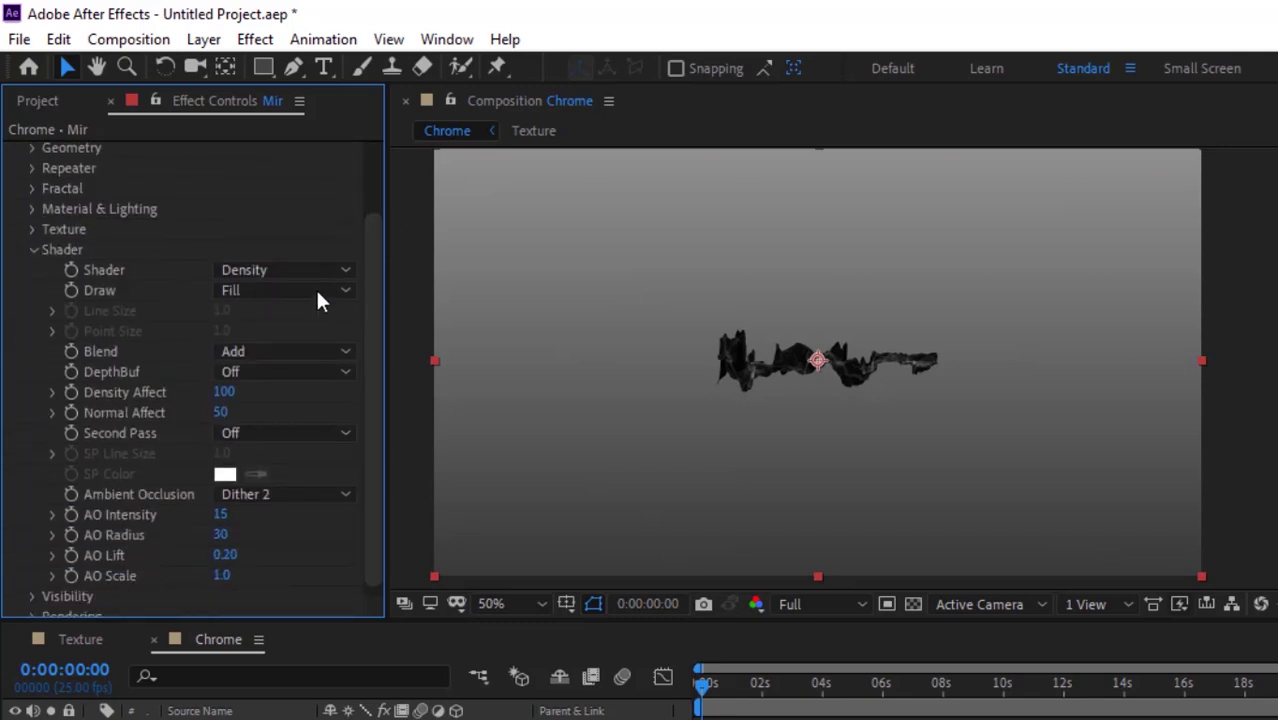
{"action": "left_click", "coordinate": [327, 268]}
{"action": "left_click", "coordinate": [309, 323]}
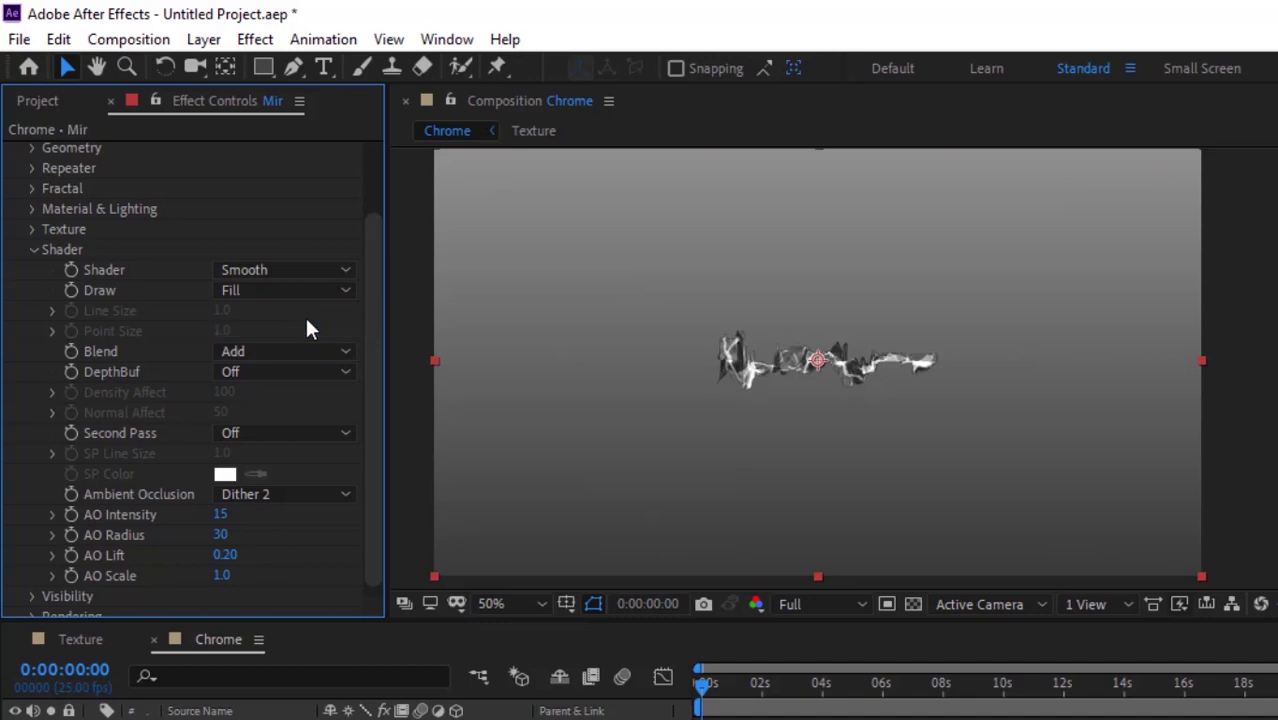
{"action": "left_click", "coordinate": [300, 354]}
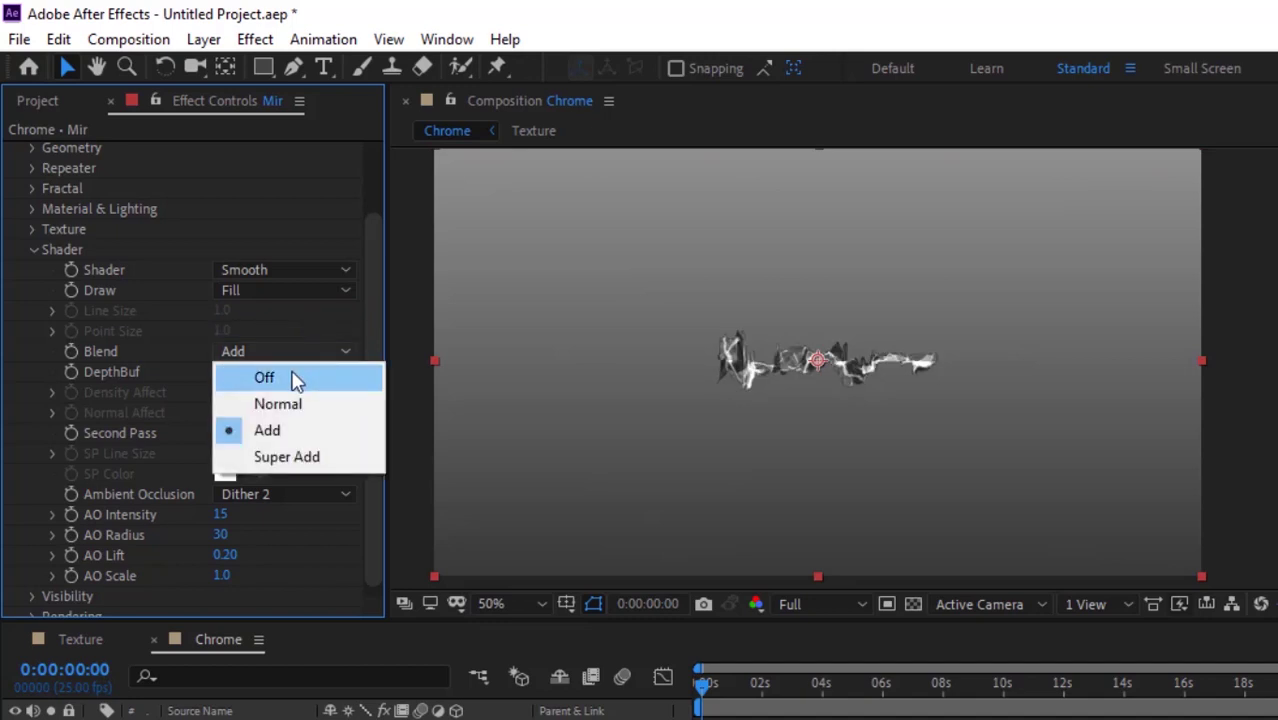
{"action": "left_click", "coordinate": [294, 378]}
{"action": "left_click", "coordinate": [292, 374]}
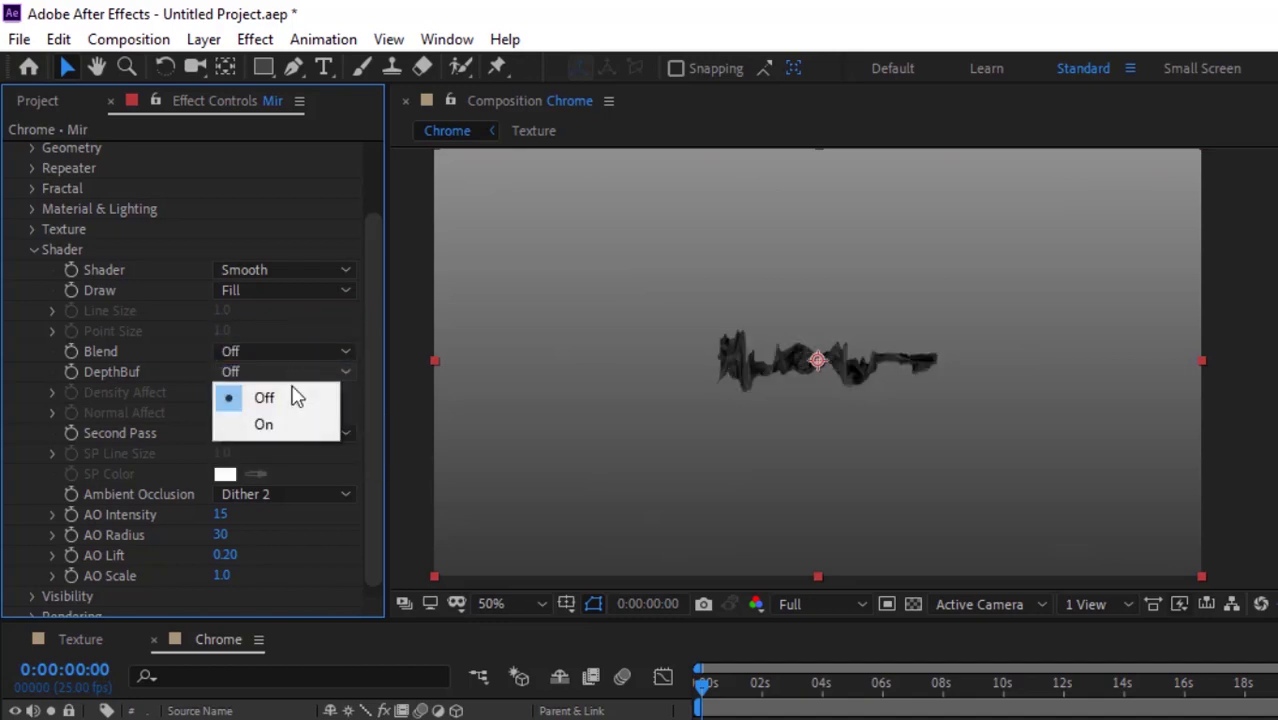
{"action": "left_click", "coordinate": [290, 425]}
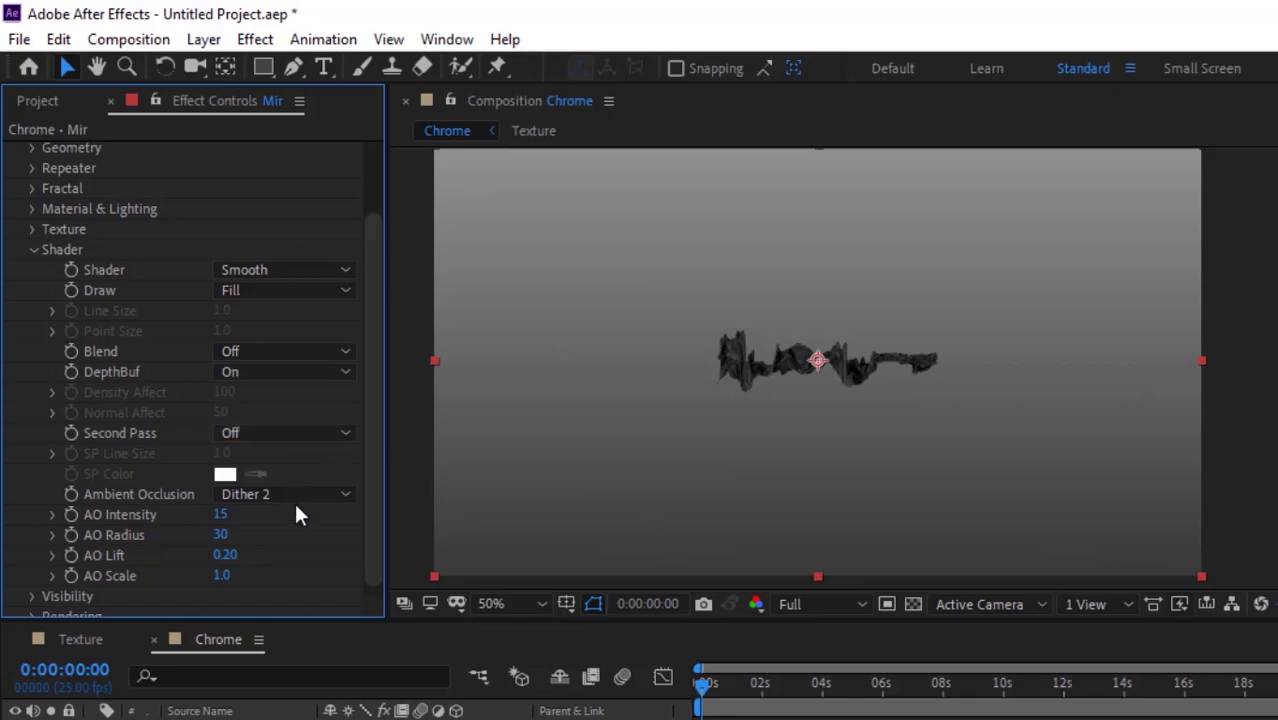
- Lower AO Intensity to 9, keep AO Radius at 30, and collapse Shader
{"action": "left_click", "coordinate": [220, 517]}
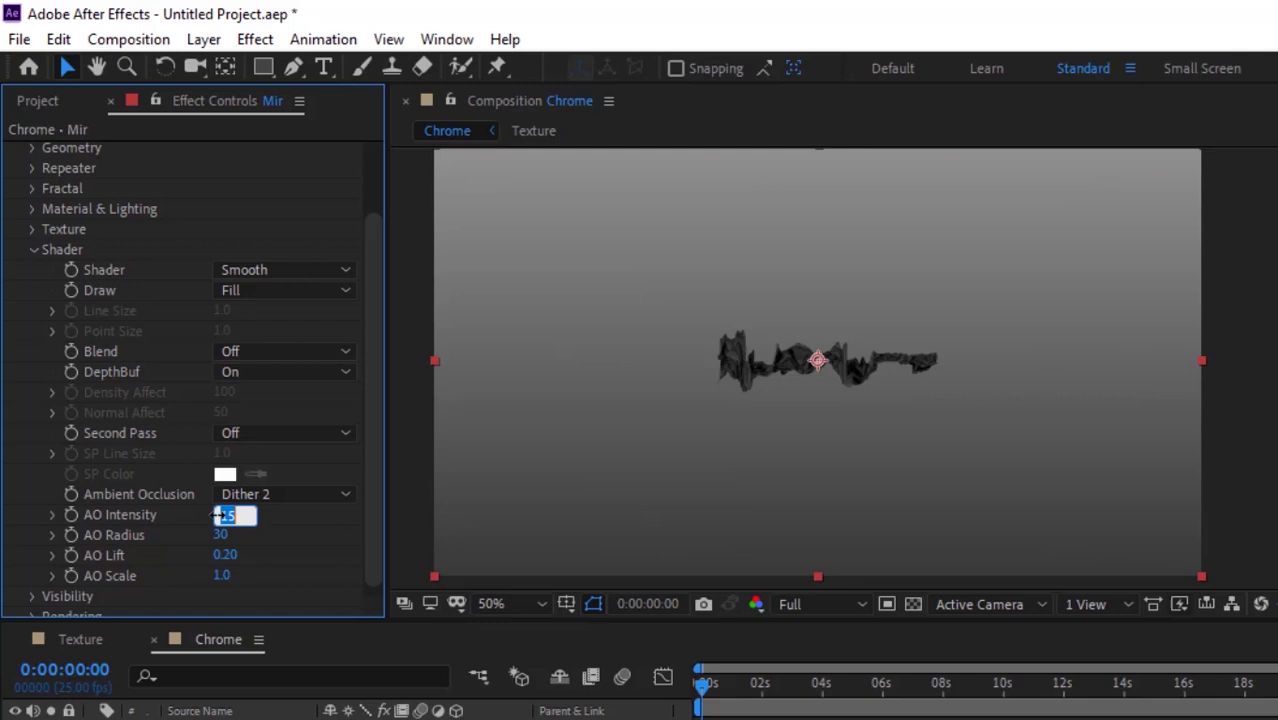
{"action": "key", "text": "Tab"}
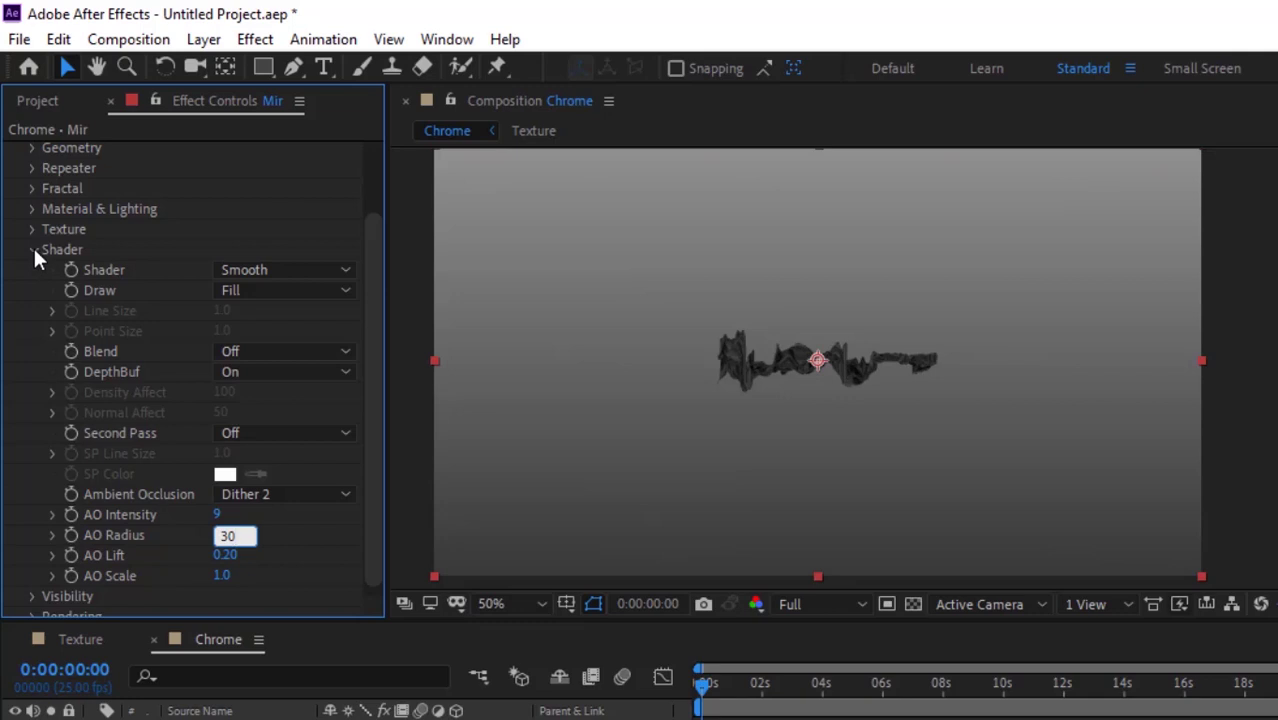
{"action": "key", "text": "Return"}
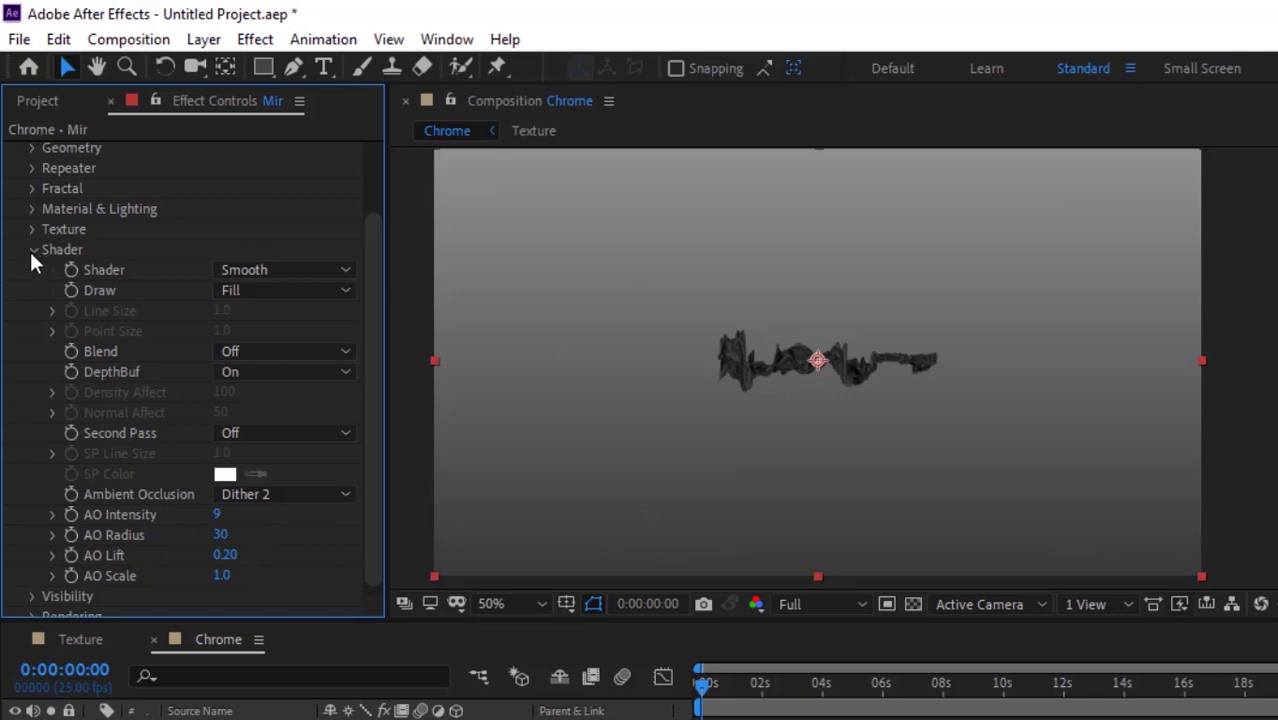
{"action": "left_click", "coordinate": [31, 254]}
- Set Mir's Visibility to Far 5000, Fog Start 4000 and Fog End 3000
{"action": "left_click", "coordinate": [32, 358]}
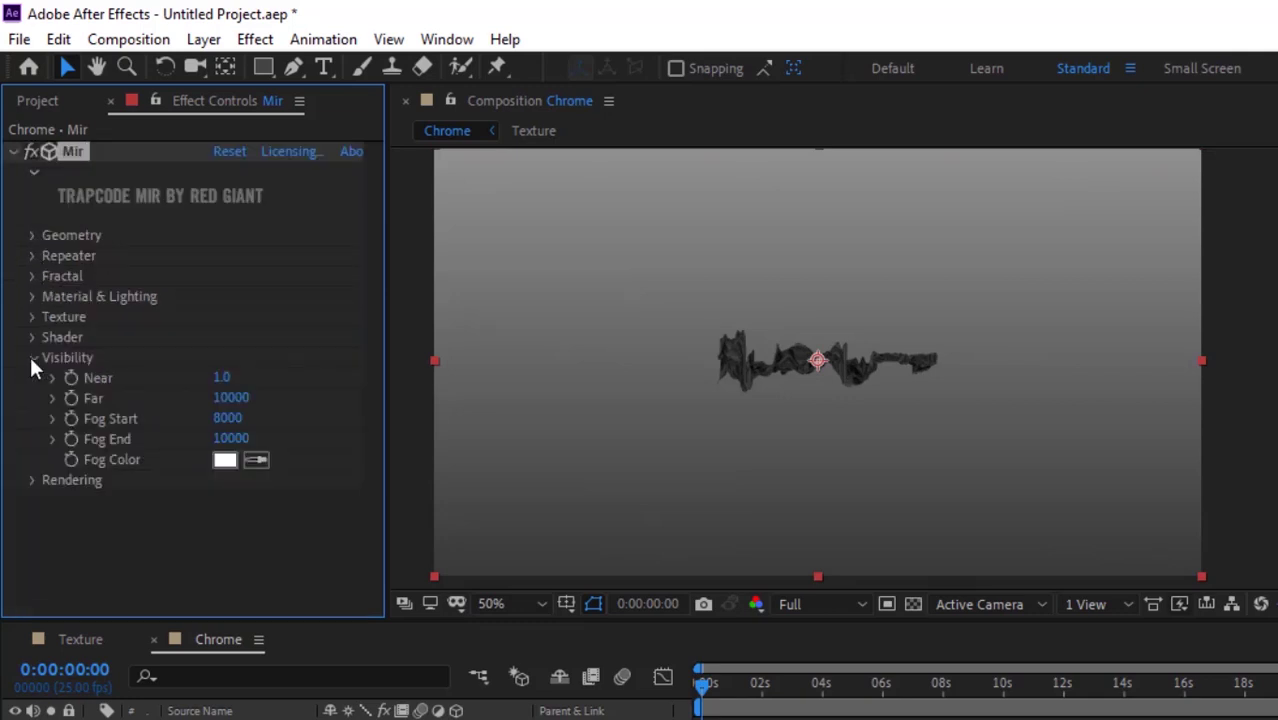
{"action": "left_click", "coordinate": [232, 398]}
{"action": "type", "text": "5000"}
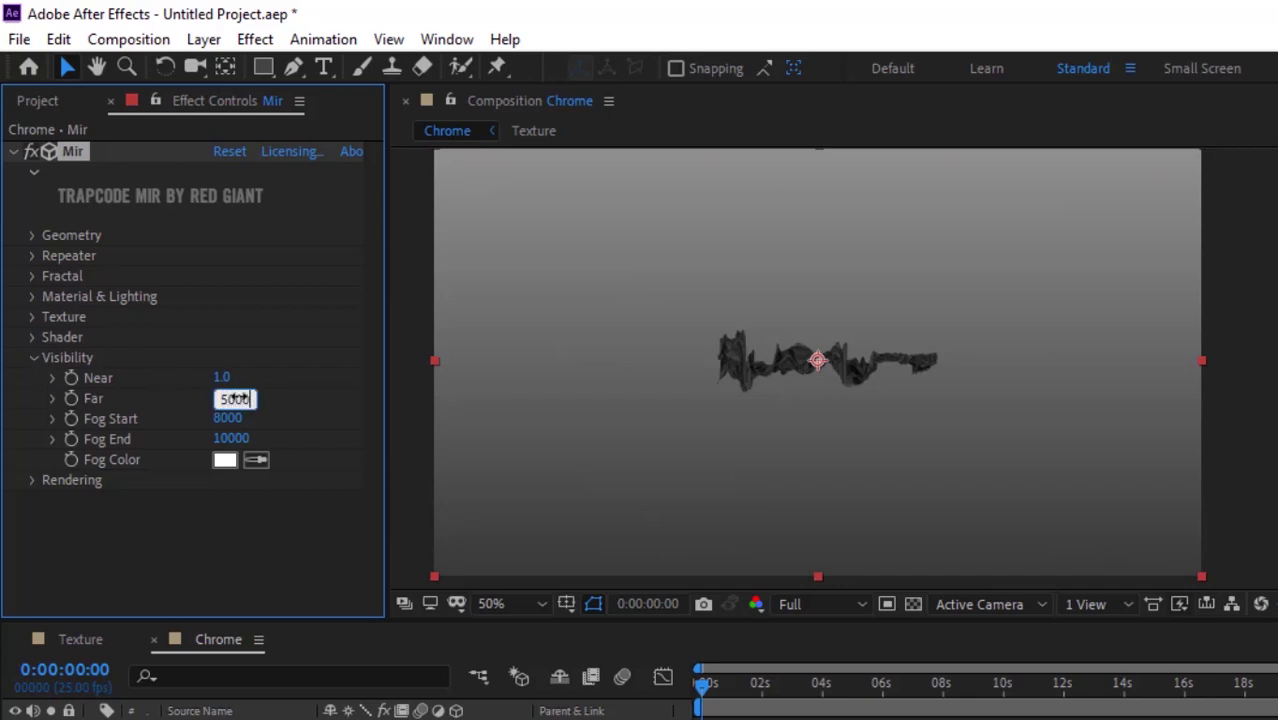
{"action": "key", "text": "Tab"}
{"action": "type", "text": "4000"}
{"action": "key", "text": "Tab"}
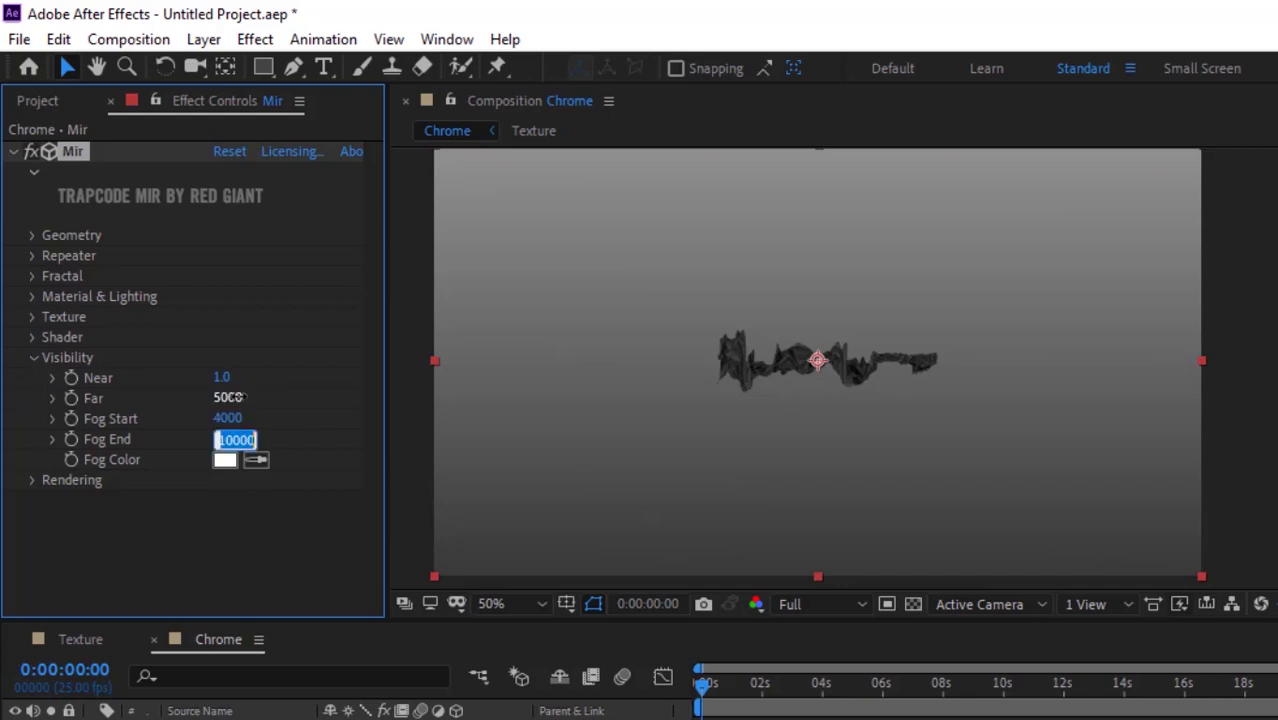
{"action": "type", "text": "3000"}
{"action": "key", "text": "Return"}
- Set Rendering Supersample to 16x, keep Full Render, and view at 100%
{"action": "left_click", "coordinate": [29, 357]}
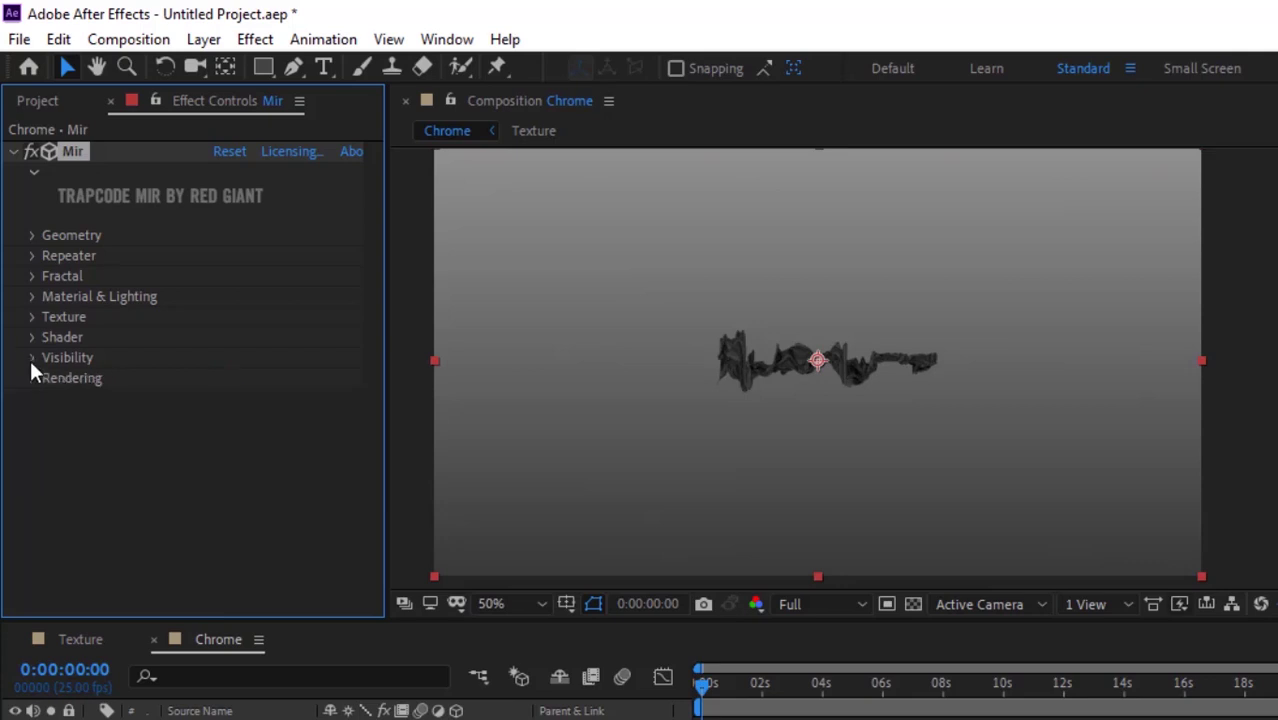
{"action": "left_click", "coordinate": [30, 375]}
{"action": "left_click", "coordinate": [240, 420]}
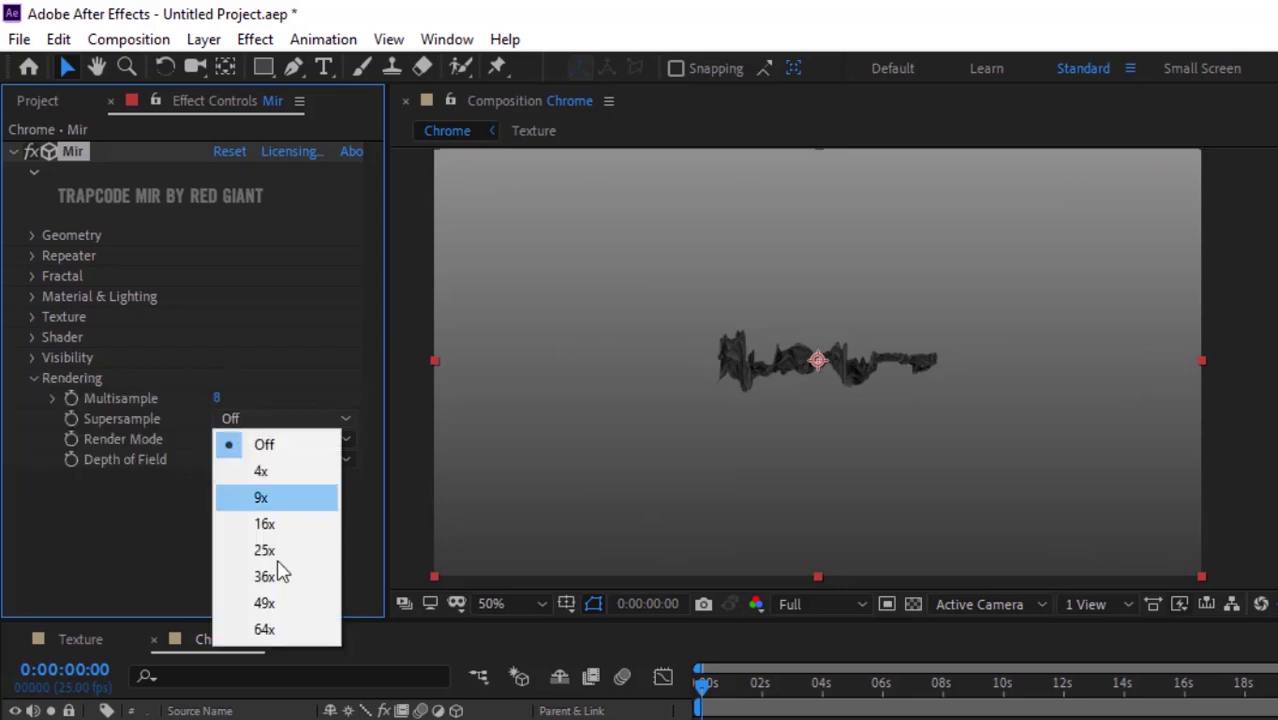
{"action": "left_click", "coordinate": [282, 524]}
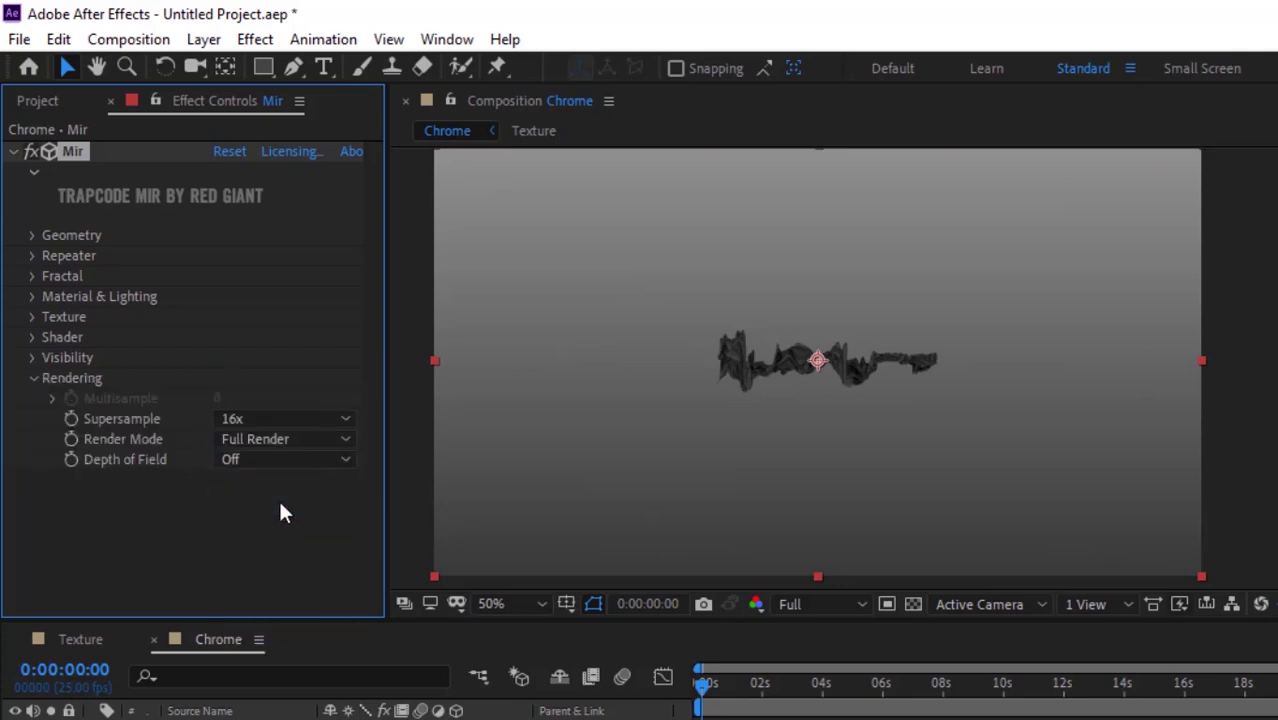
{"action": "left_click", "coordinate": [290, 448]}
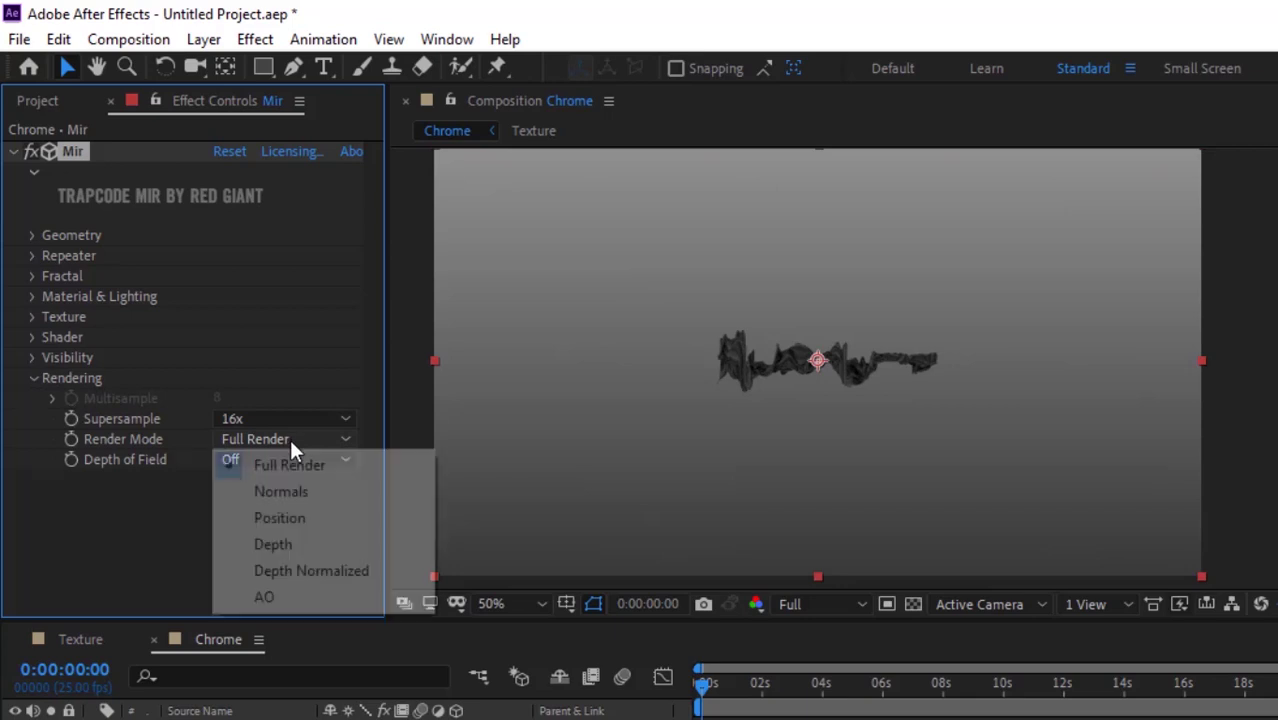
{"action": "left_click", "coordinate": [129, 540]}
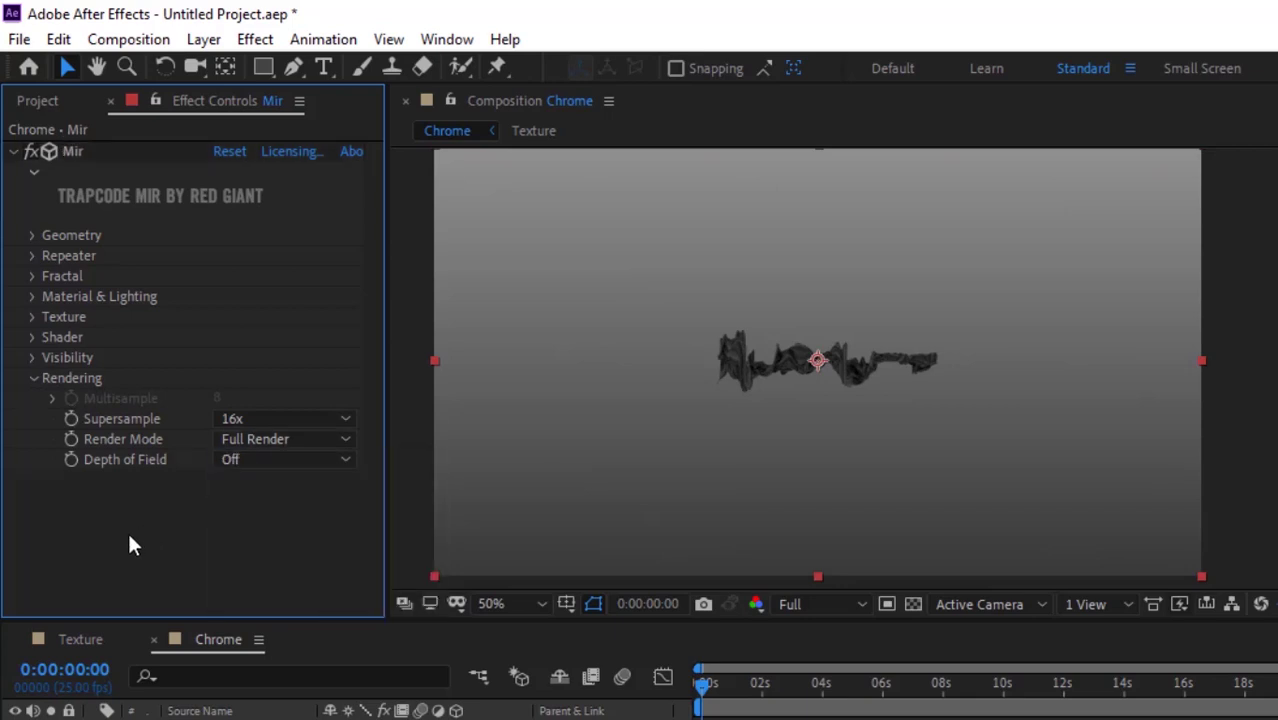
{"action": "key", "text": "period"}
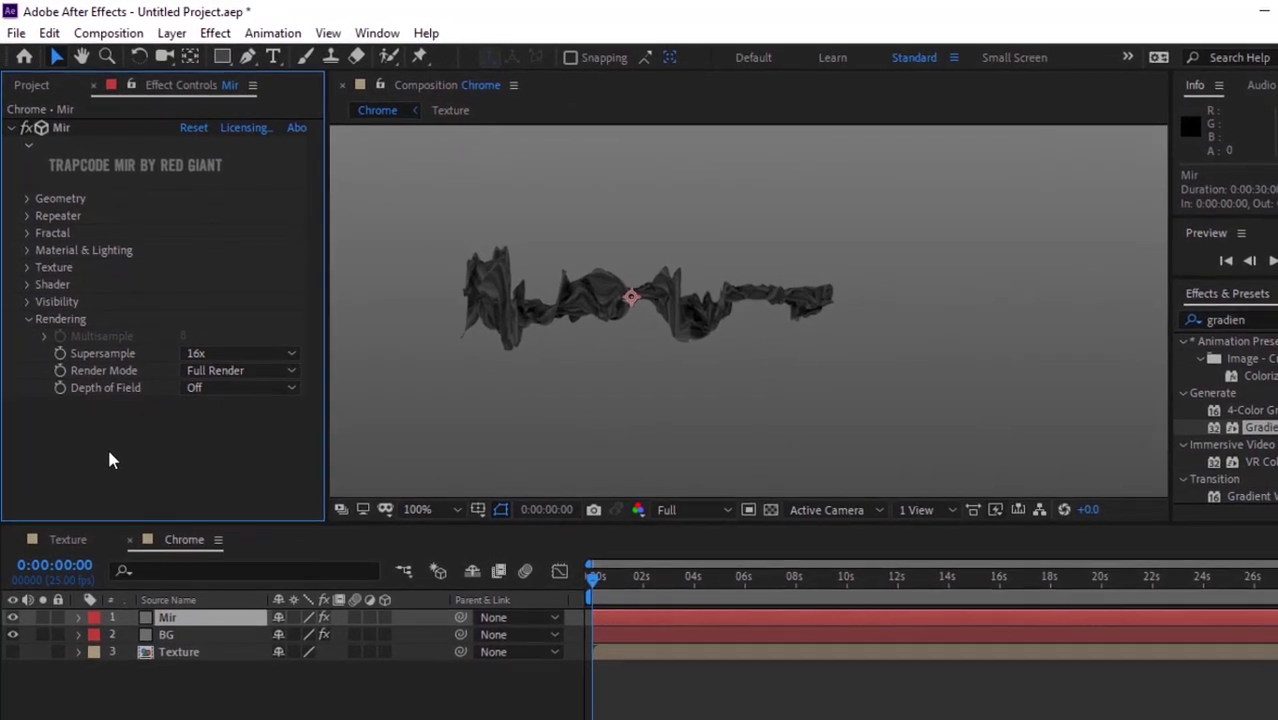
- Create a new camera layer, Camera 1, in the Chrome comp
{"action": "right_click", "coordinate": [168, 704]}
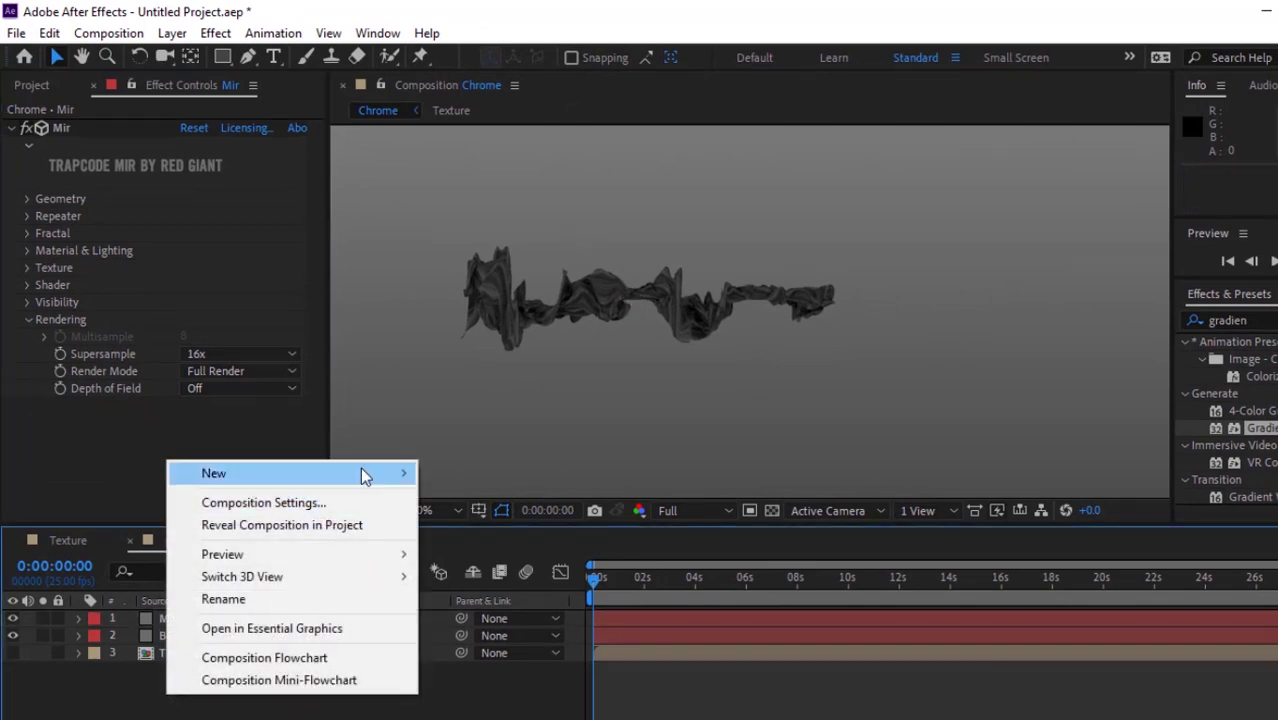
{"action": "mouse_move", "coordinate": [405, 472]}
{"action": "left_click", "coordinate": [471, 568]}
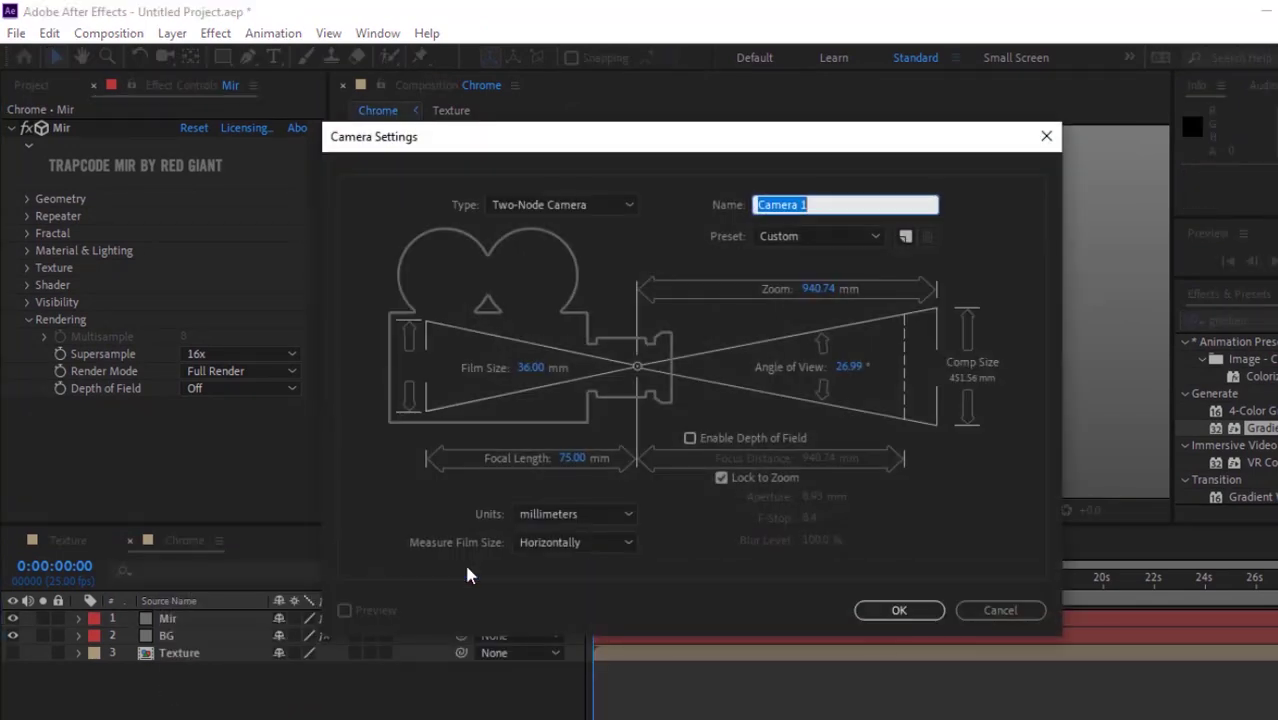
{"action": "key", "text": "Return"}
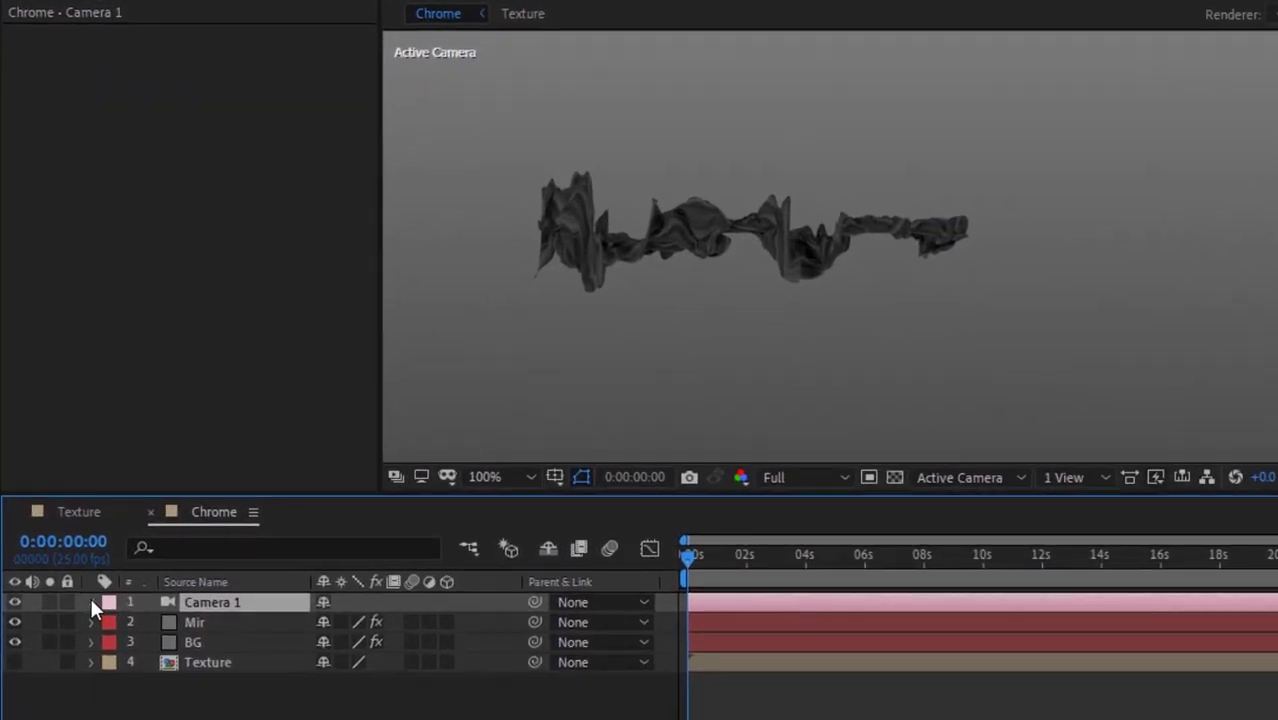
- Aim Camera 1's Point of Interest at 640, 360, -9
{"action": "left_click", "coordinate": [80, 616]}
{"action": "left_click", "coordinate": [111, 624]}
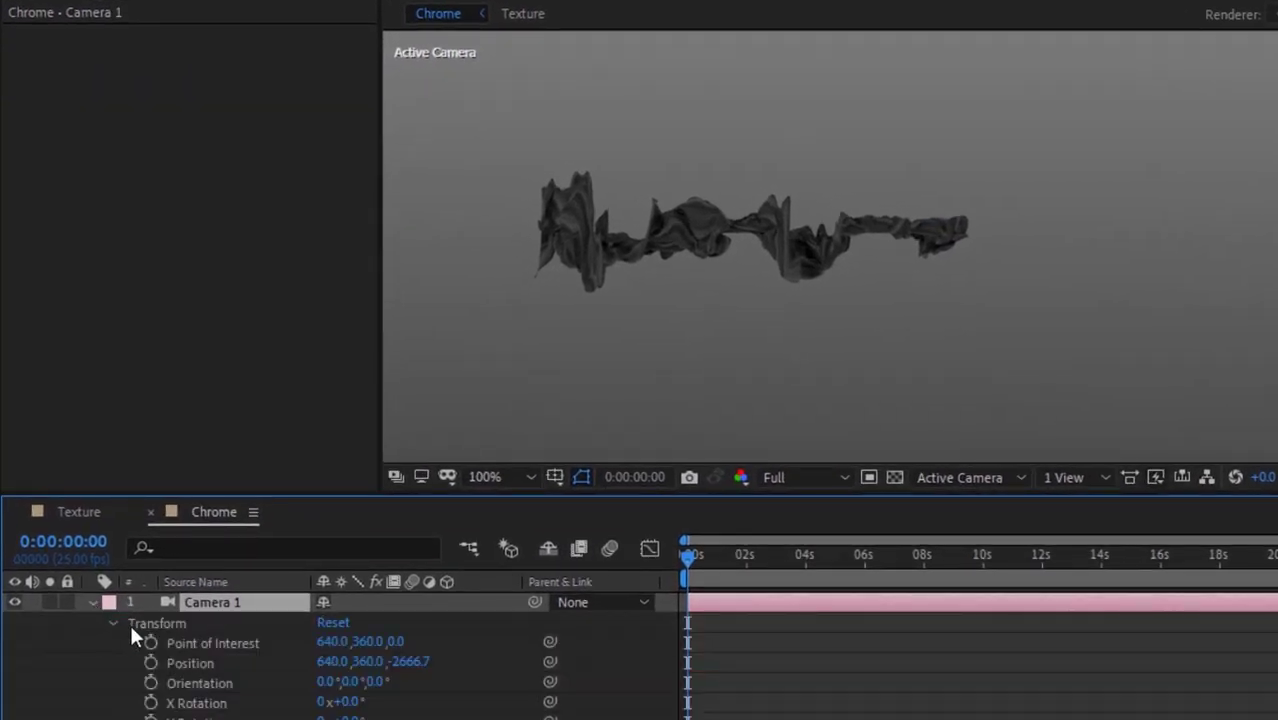
{"action": "left_click", "coordinate": [332, 642]}
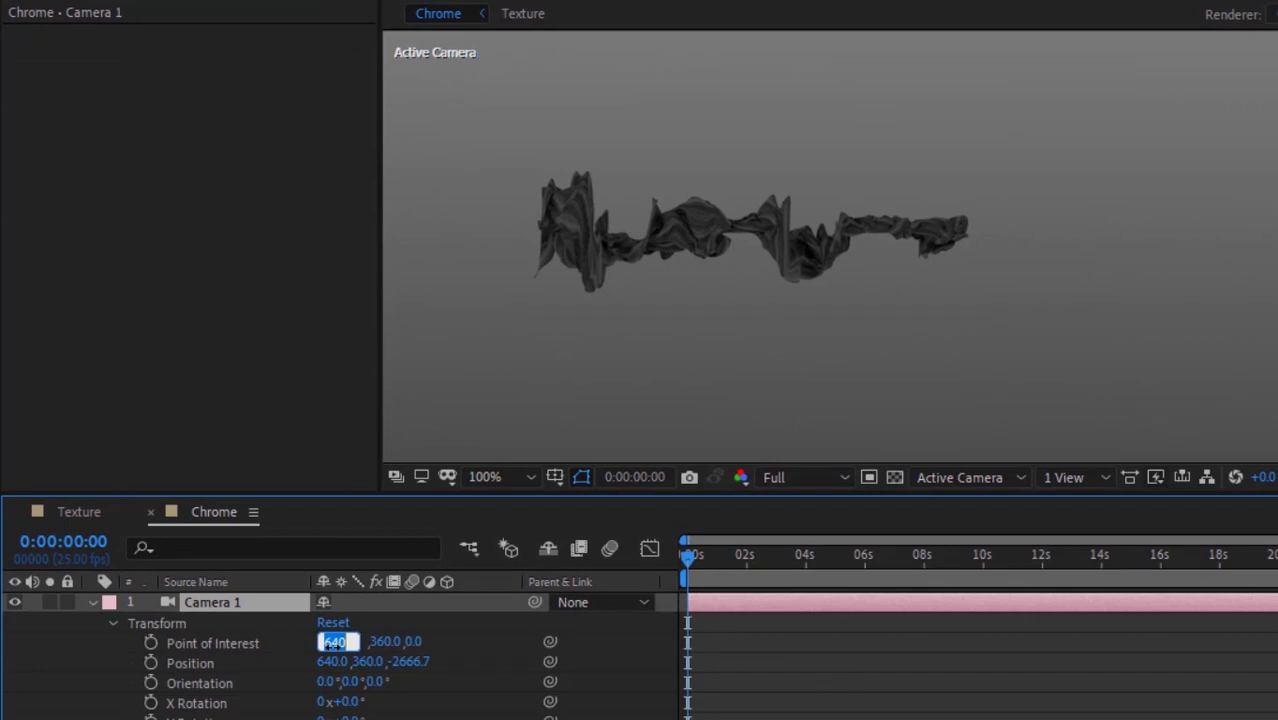
{"action": "key", "text": "Tab"}
{"action": "key", "text": "Tab"}
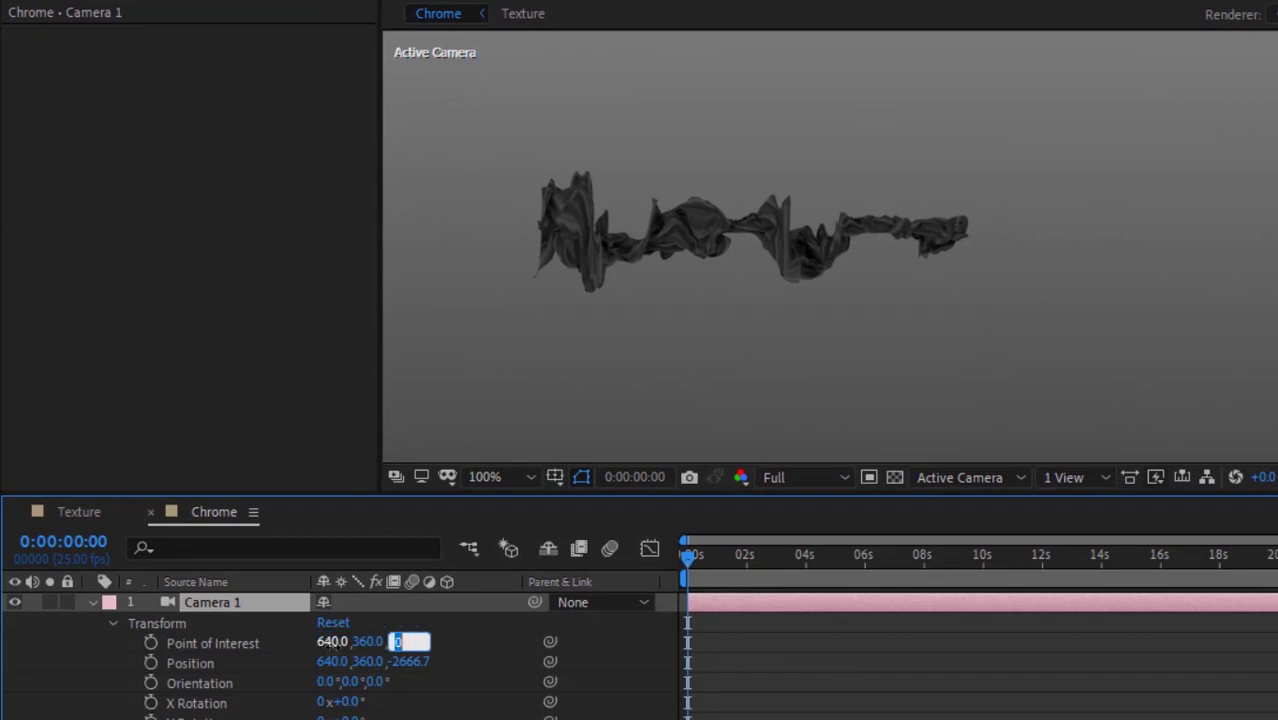
{"action": "type", "text": "-9"}
{"action": "key", "text": "Tab"}
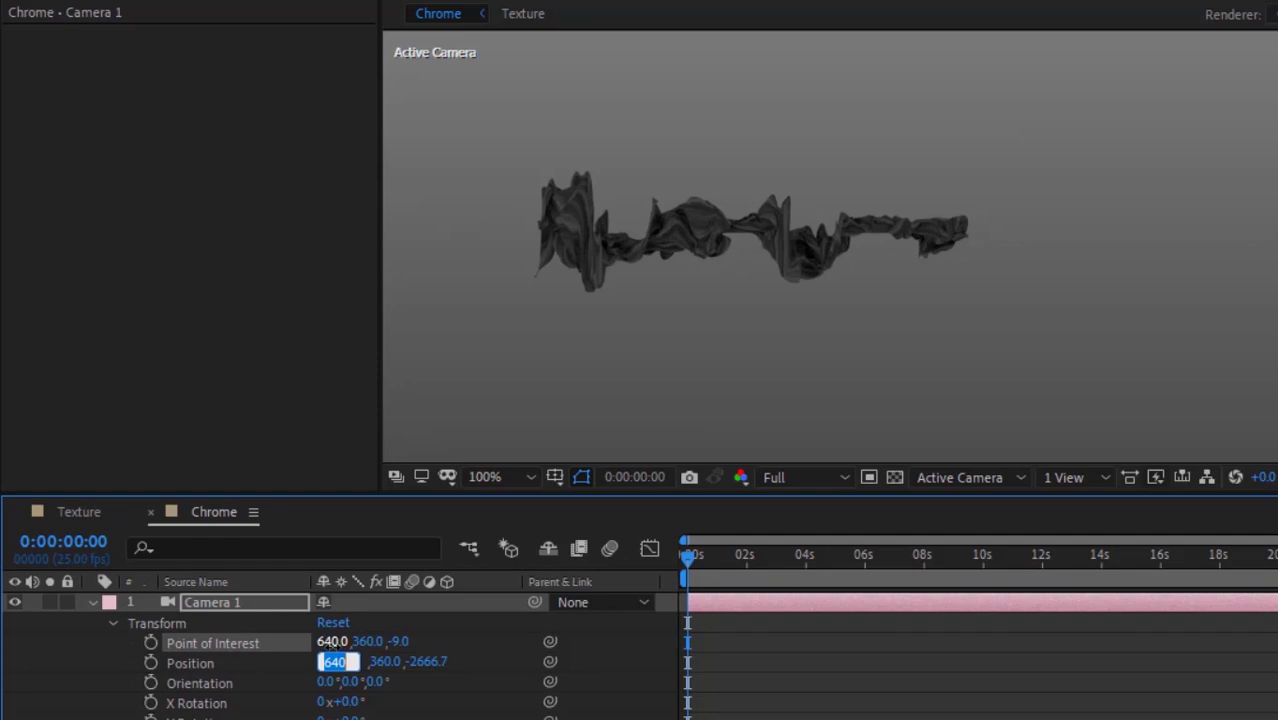
- Move Camera 1 to Position 644, 379, -172 for a close-up
{"action": "type", "text": "644"}
{"action": "key", "text": "Tab"}
{"action": "type", "text": "379"}
{"action": "key", "text": "Tab"}
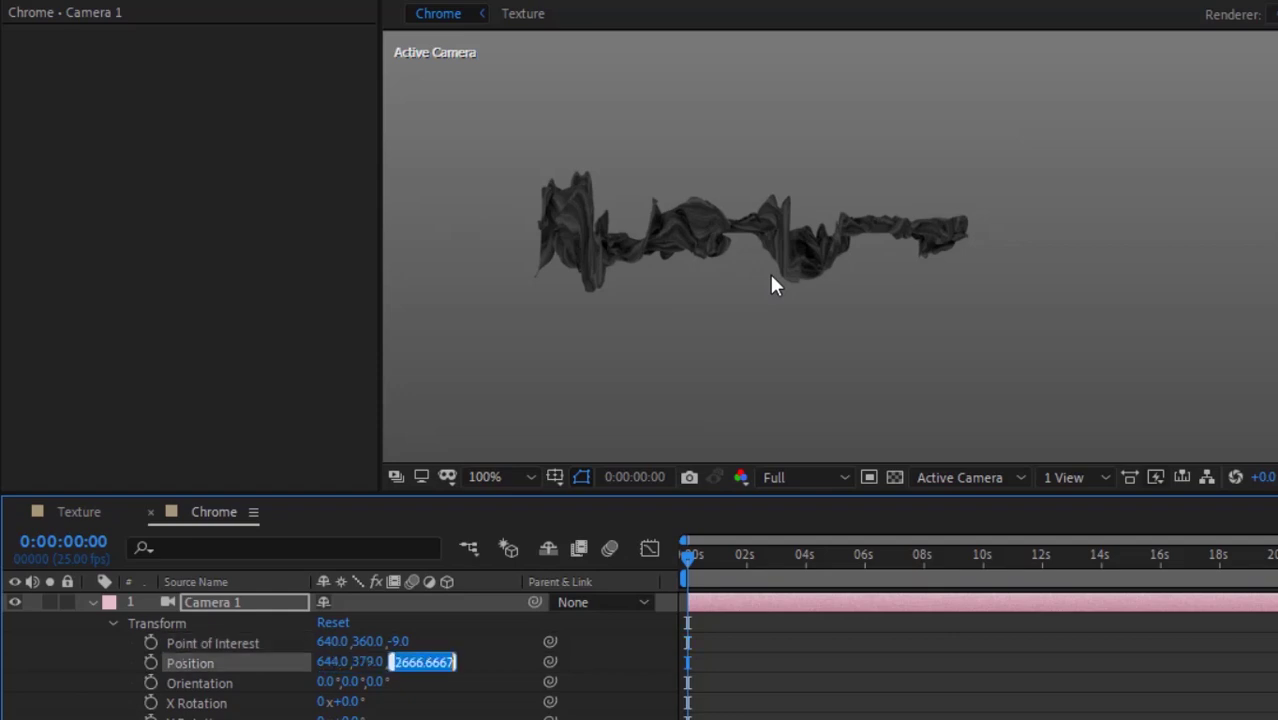
{"action": "type", "text": "-172"}
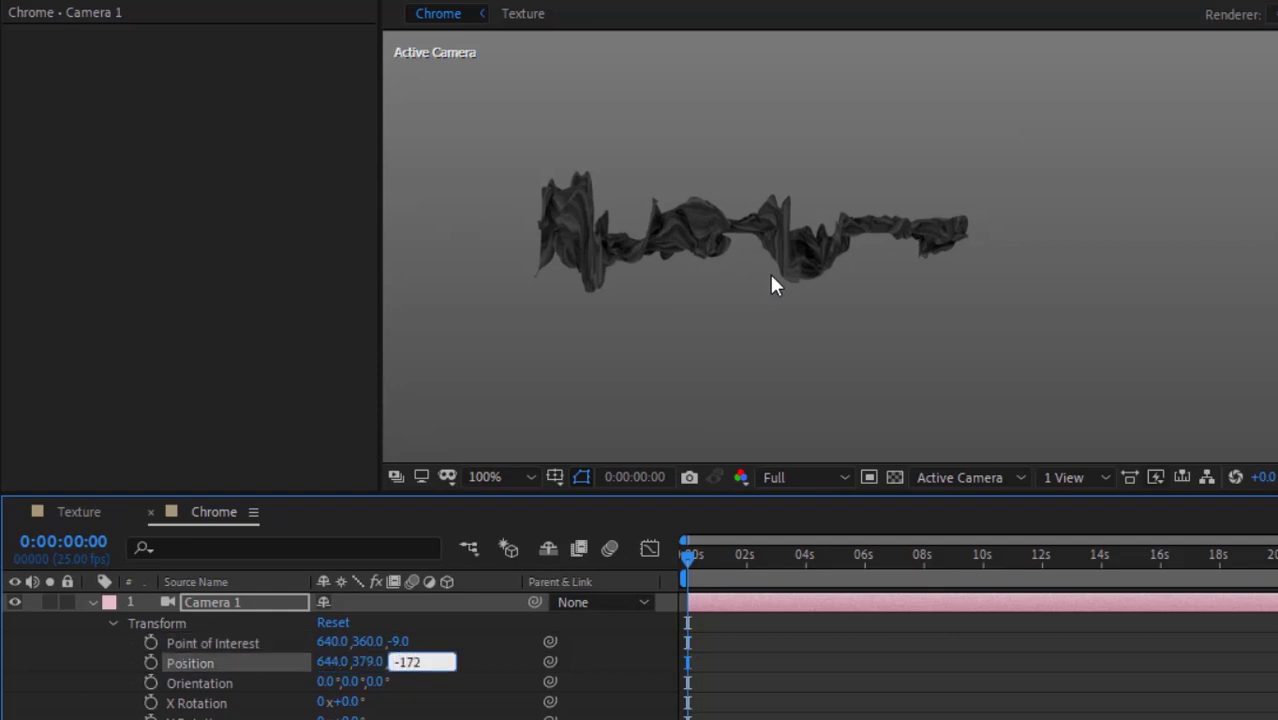
{"action": "key", "text": "Return"}
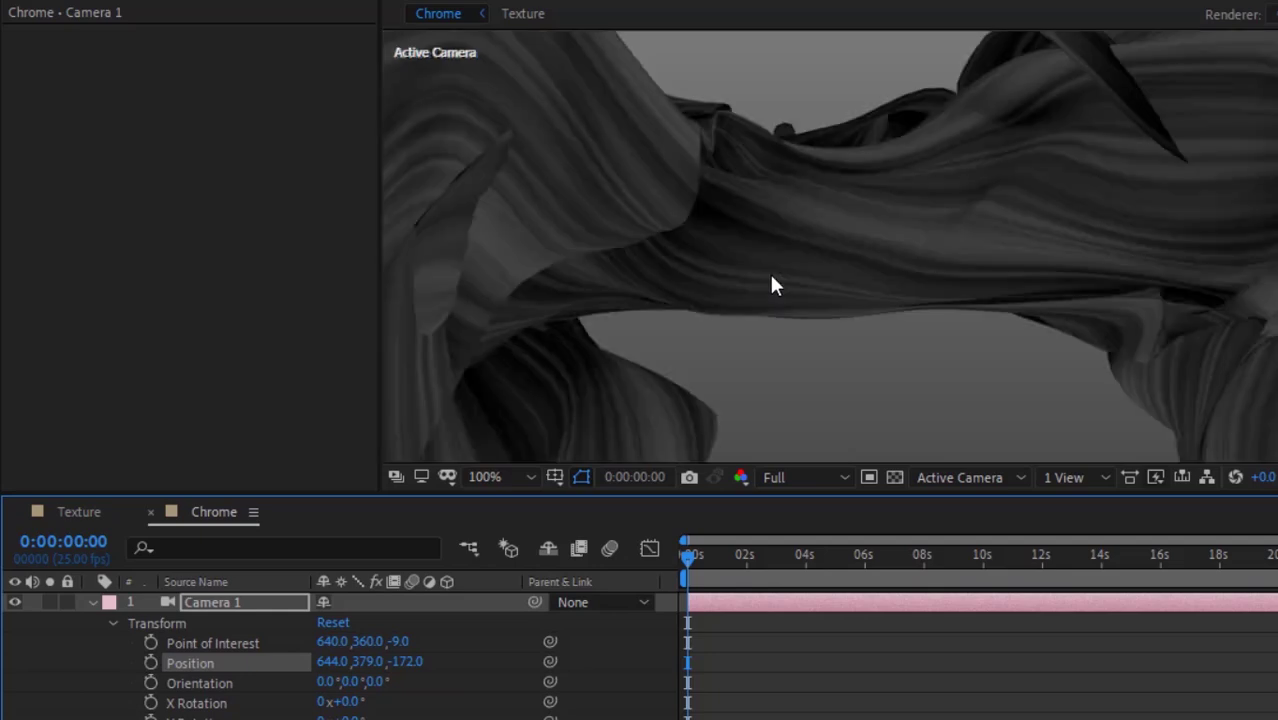
{"action": "key", "text": "period"}
{"action": "scroll", "coordinate": [771, 286], "scroll_direction": "down", "scroll_amount": 5}
{"action": "scroll", "coordinate": [771, 286], "scroll_direction": "up", "scroll_amount": 2}
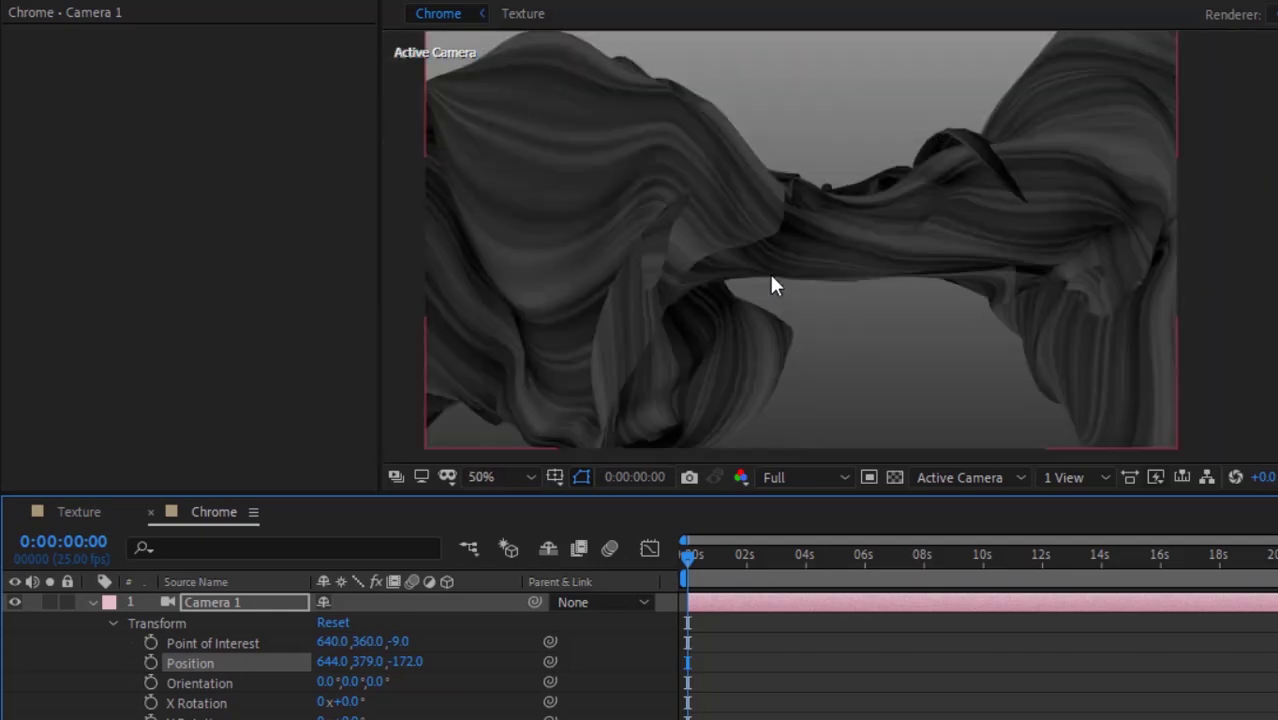
- Set Camera 1's Zoom to 996, Focus Distance 1777.8 and Aperture 14.2, then collapse it
{"action": "left_click", "coordinate": [112, 624]}
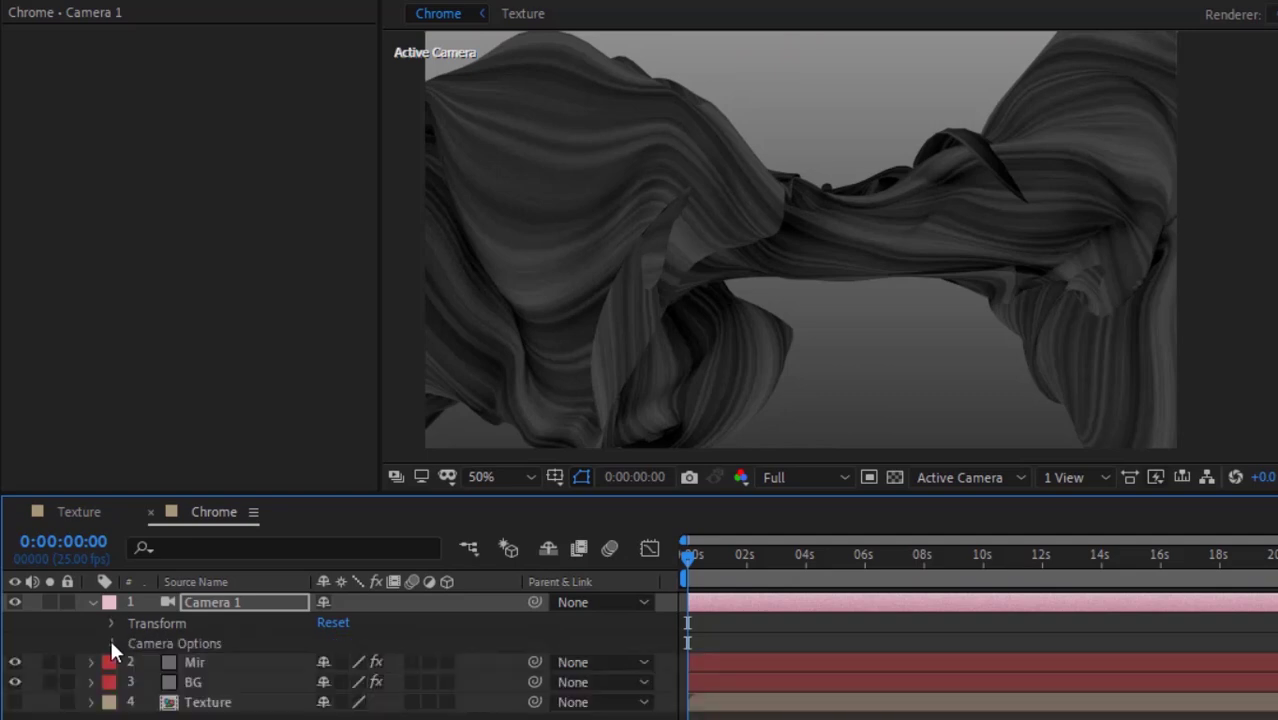
{"action": "left_click", "coordinate": [111, 644]}
{"action": "left_click", "coordinate": [338, 624]}
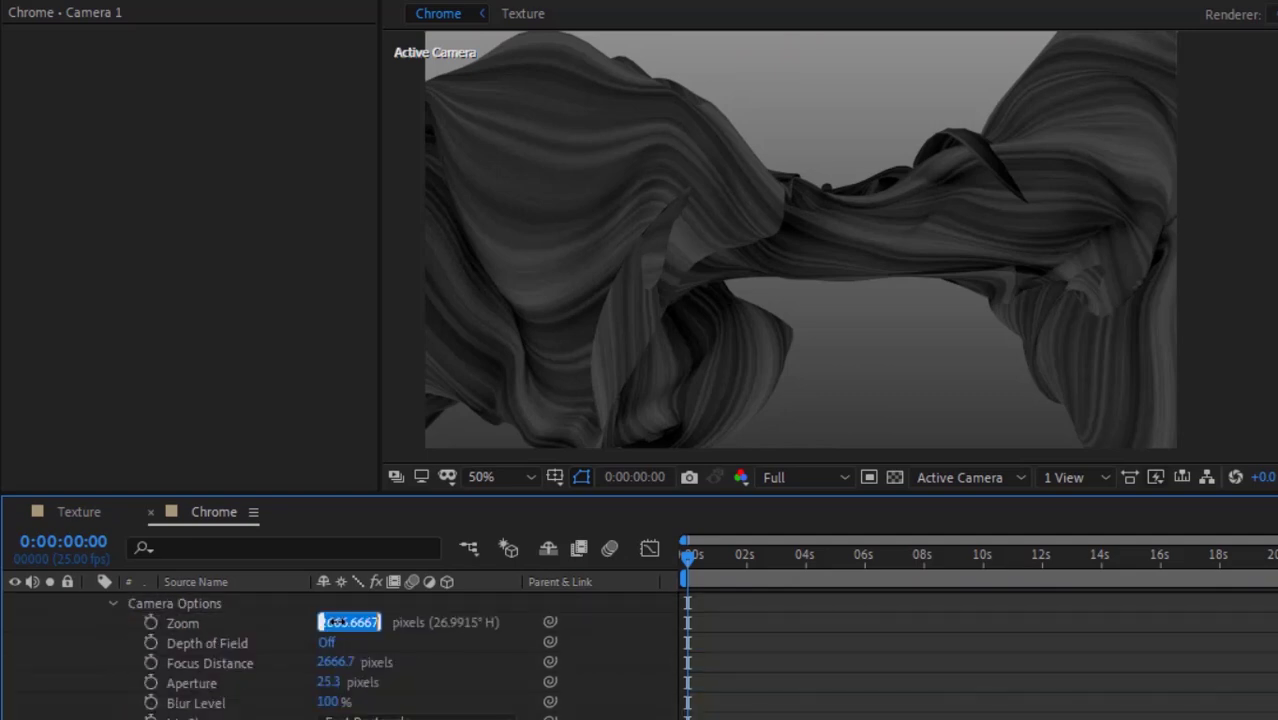
{"action": "type", "text": "96."}
{"action": "type", "text": "0"}
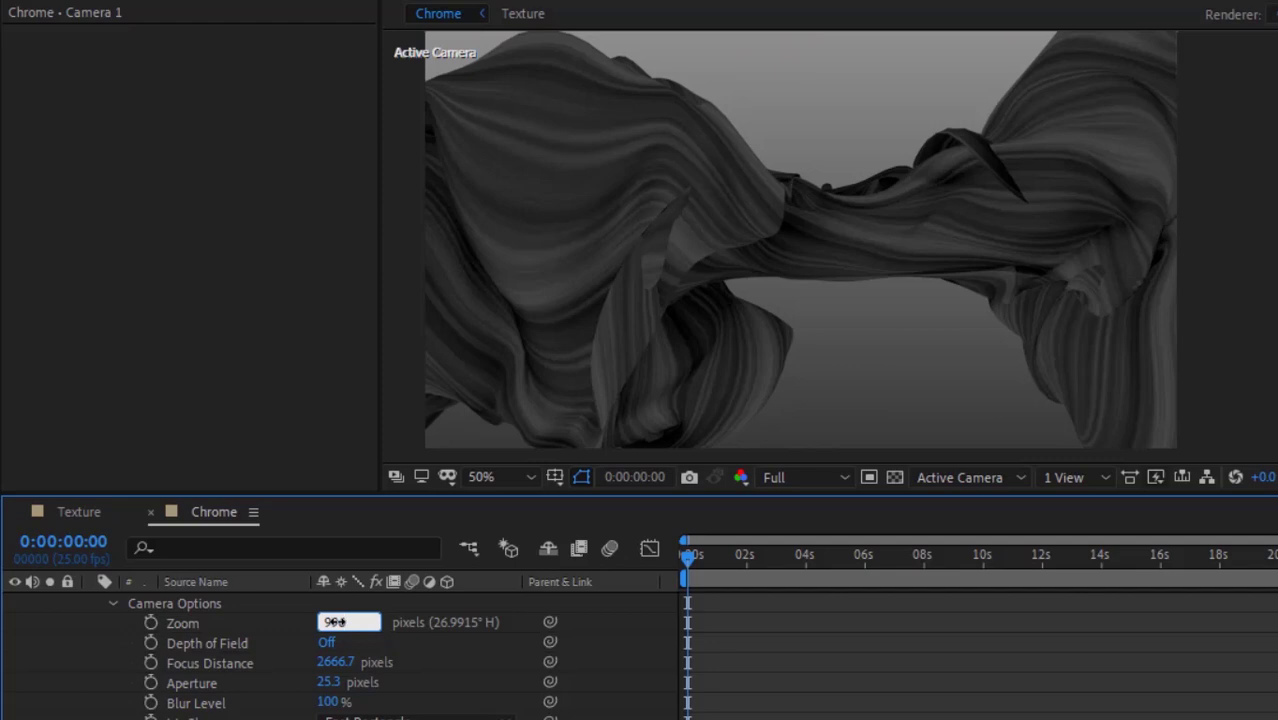
{"action": "key", "text": "Tab"}
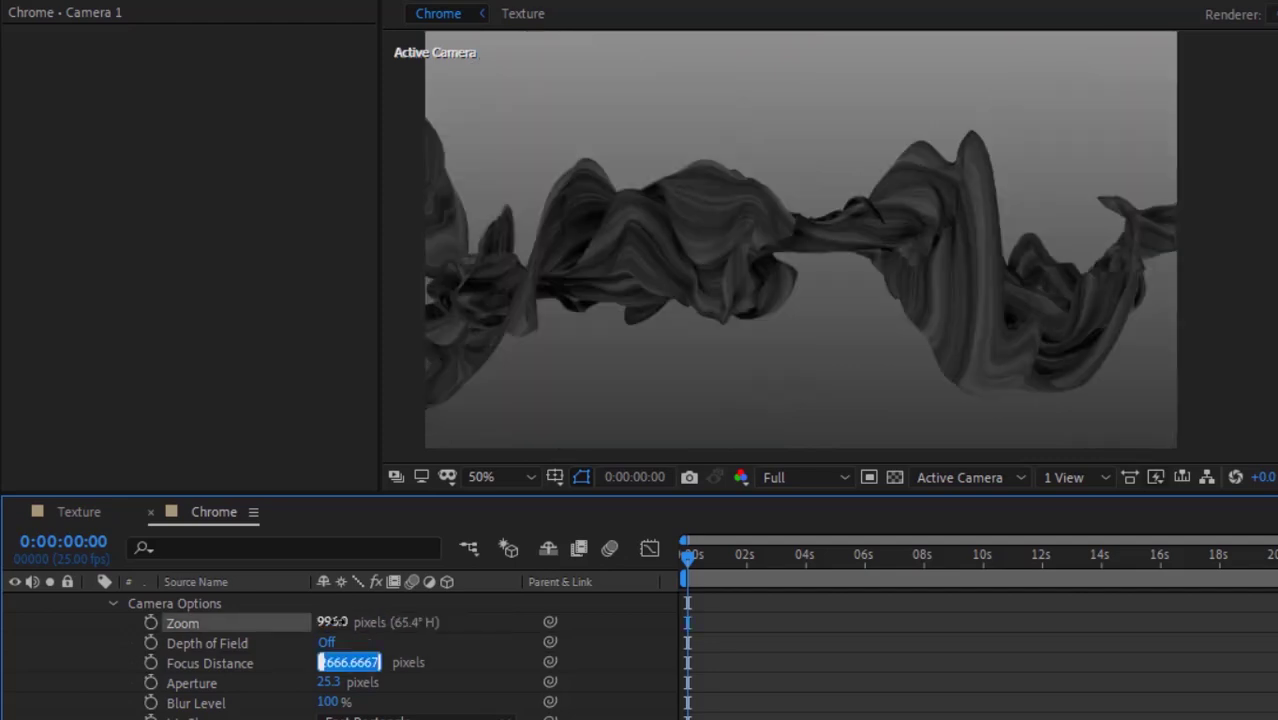
{"action": "type", "text": "1777.8"}
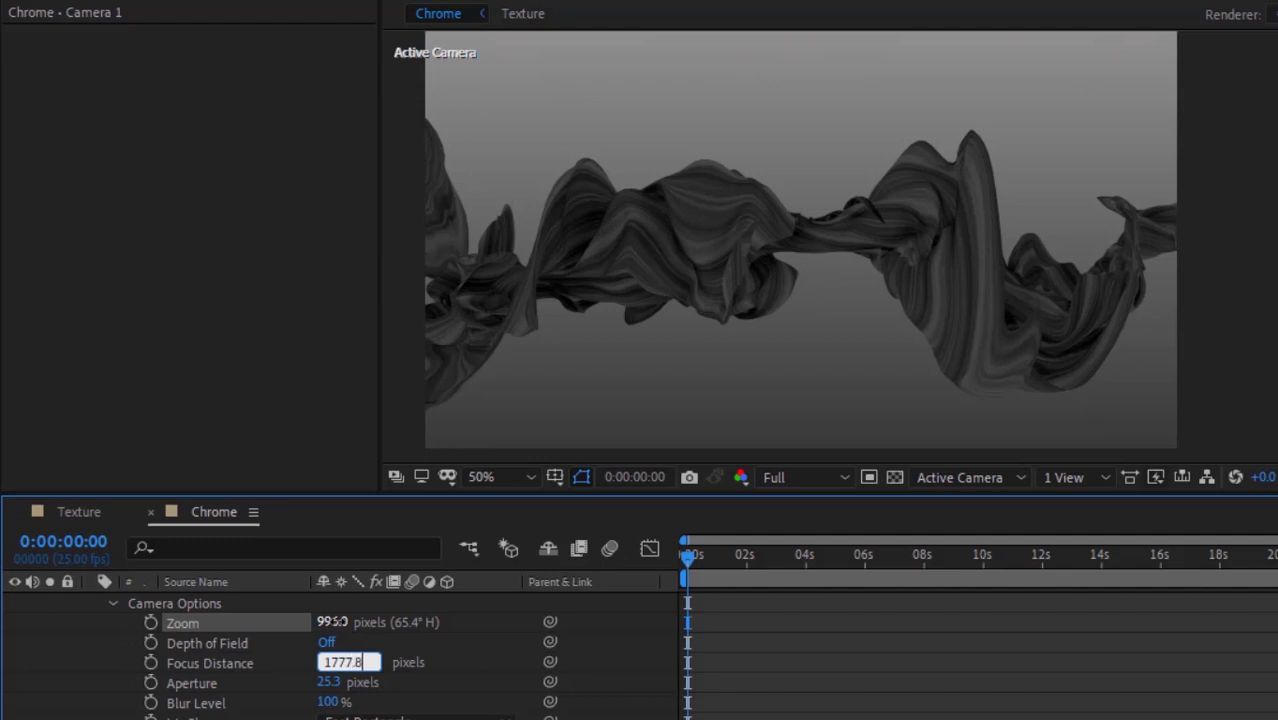
{"action": "key", "text": "Tab"}
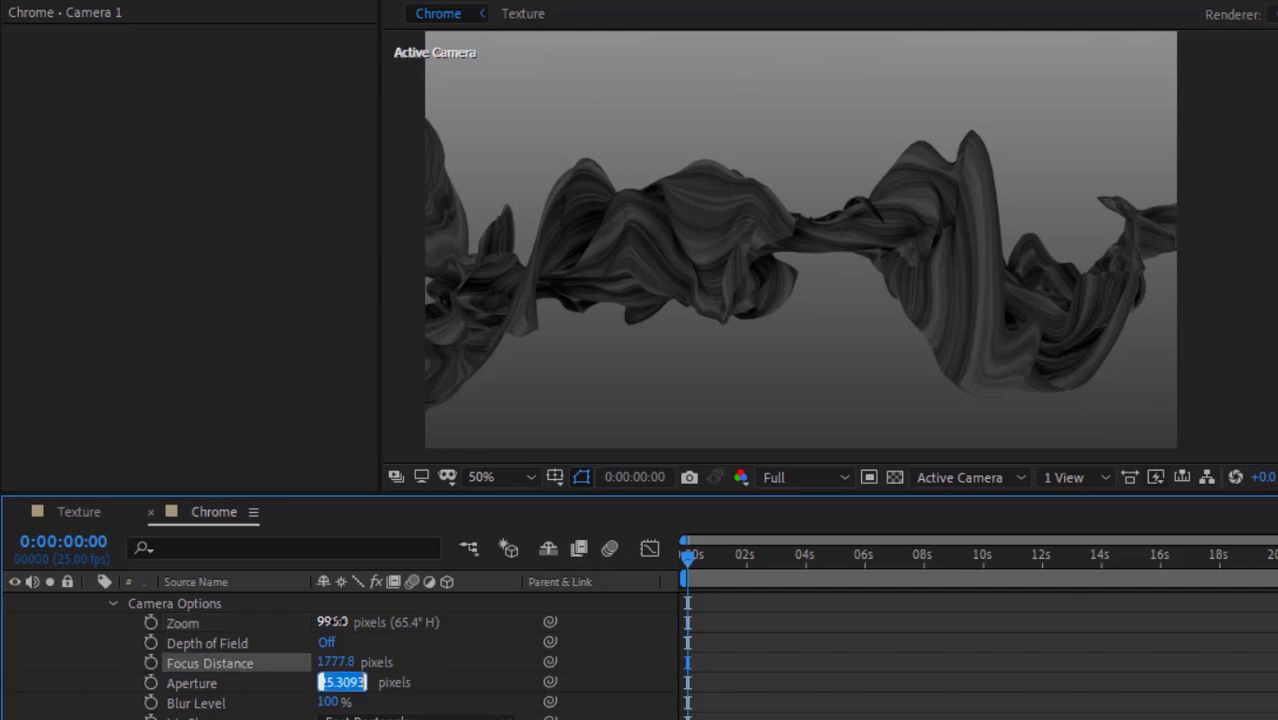
{"action": "type", "text": "142"}
{"action": "key", "text": "Return"}
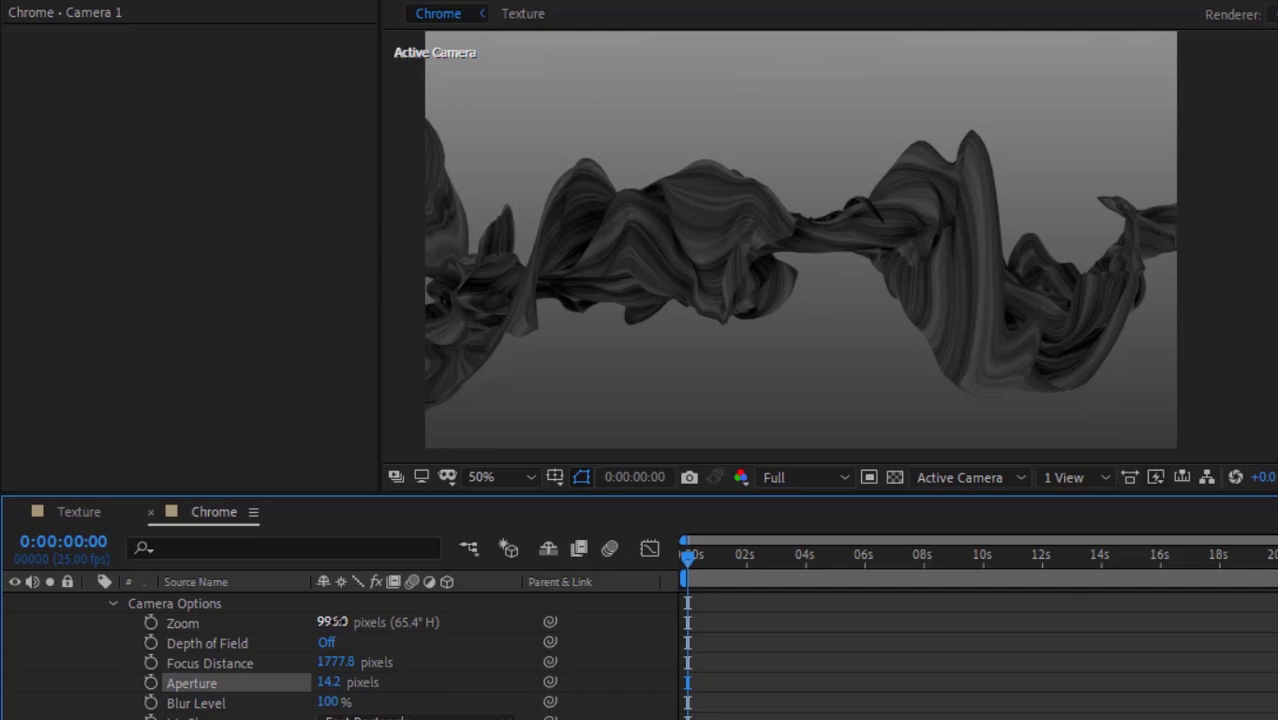
{"action": "left_click_drag", "start_coordinate": [331, 621], "coordinate": [334, 621]}
{"action": "left_click", "coordinate": [112, 603]}
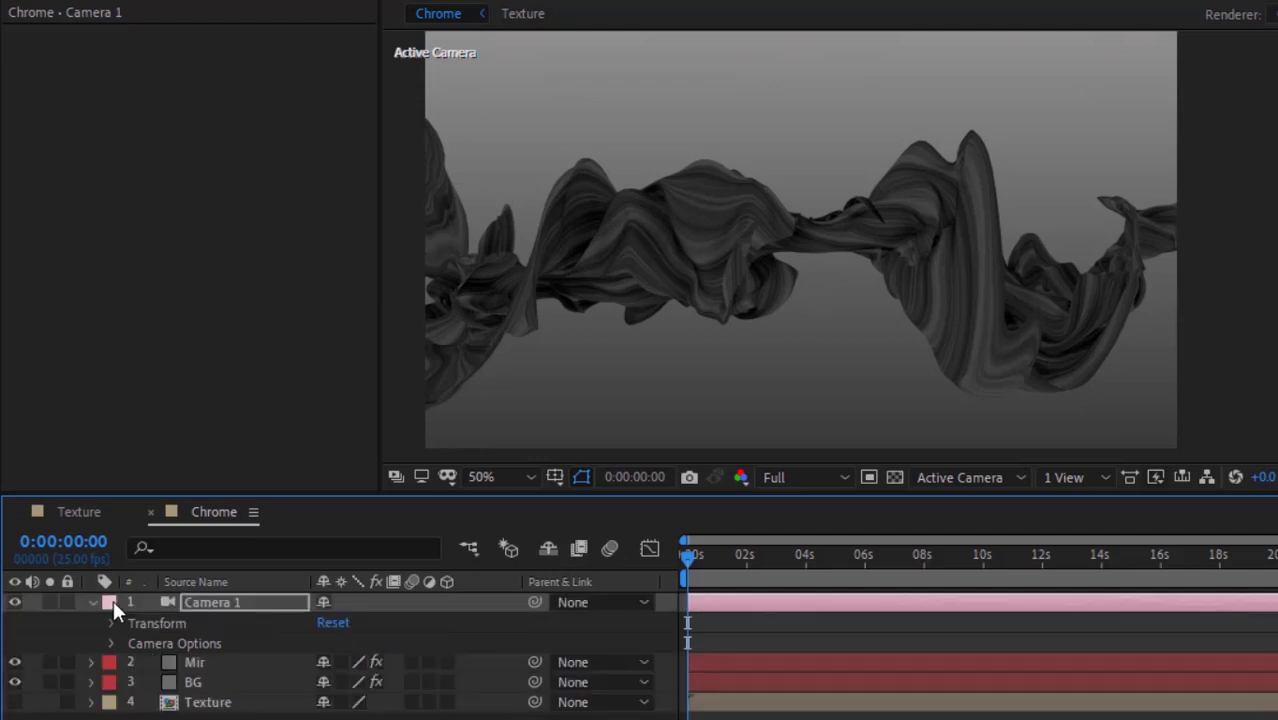
{"action": "left_click", "coordinate": [94, 603]}
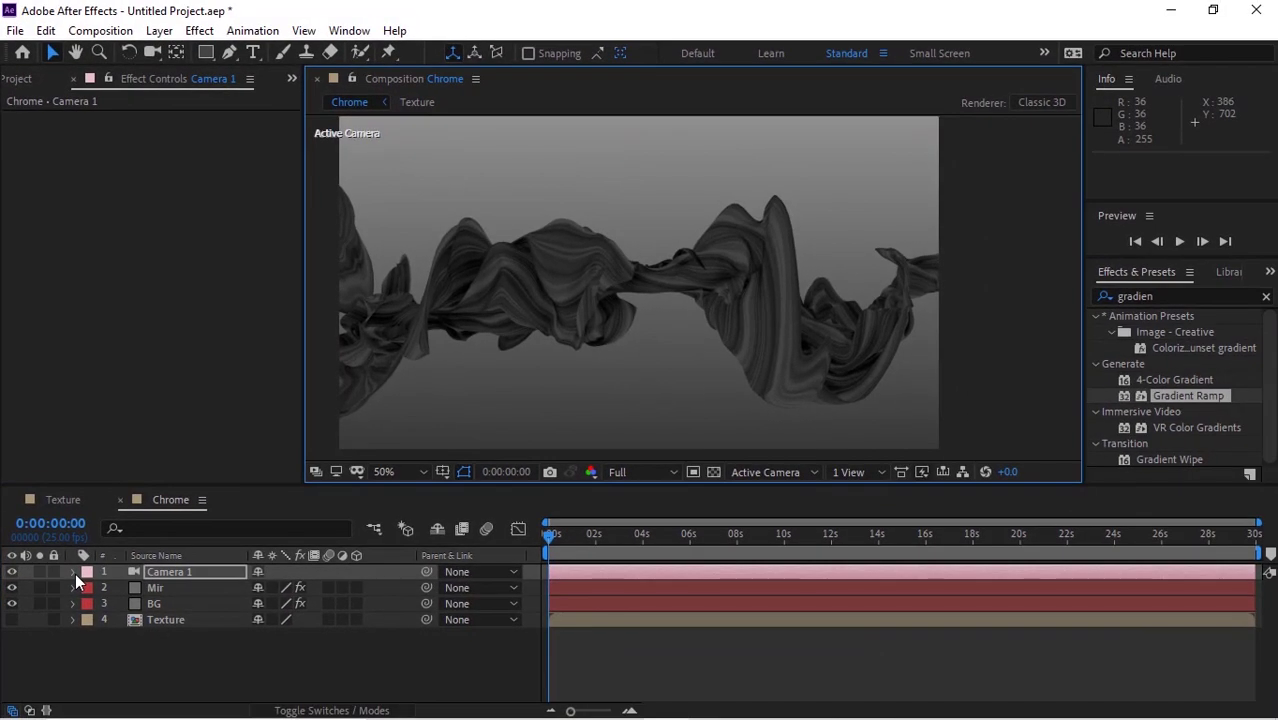
- Create Light 1 with intensity 400, radius 500 and falloff distance 500
{"action": "right_click", "coordinate": [165, 657]}
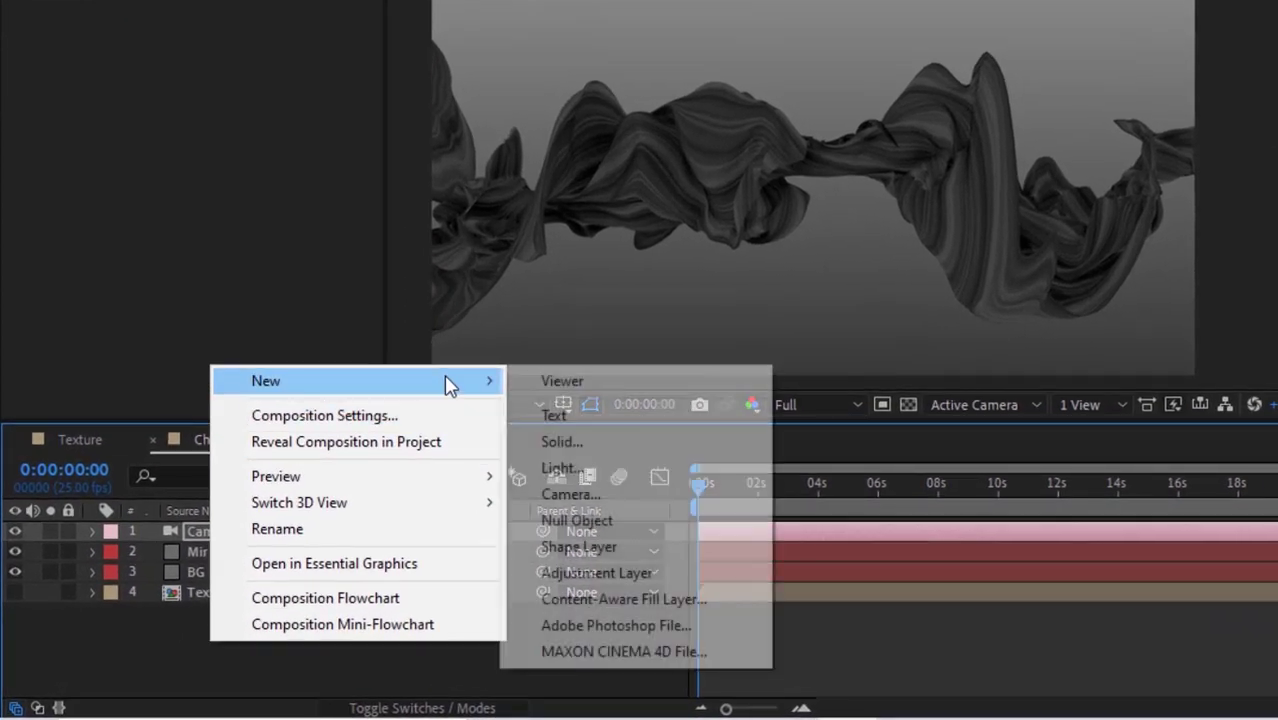
{"action": "left_click", "coordinate": [505, 500]}
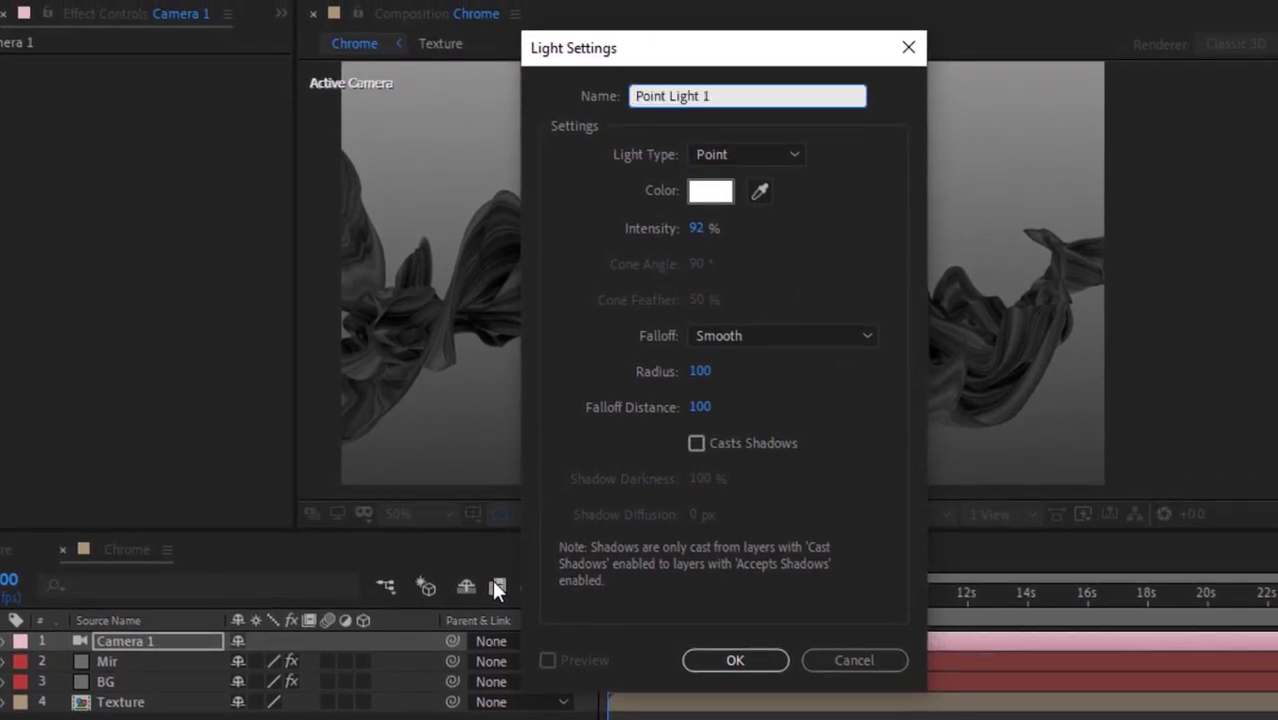
{"action": "key", "text": "Home"}
{"action": "key", "text": "ctrl+shift+Right"}
{"action": "key", "text": "Delete"}
{"action": "left_click", "coordinate": [697, 229]}
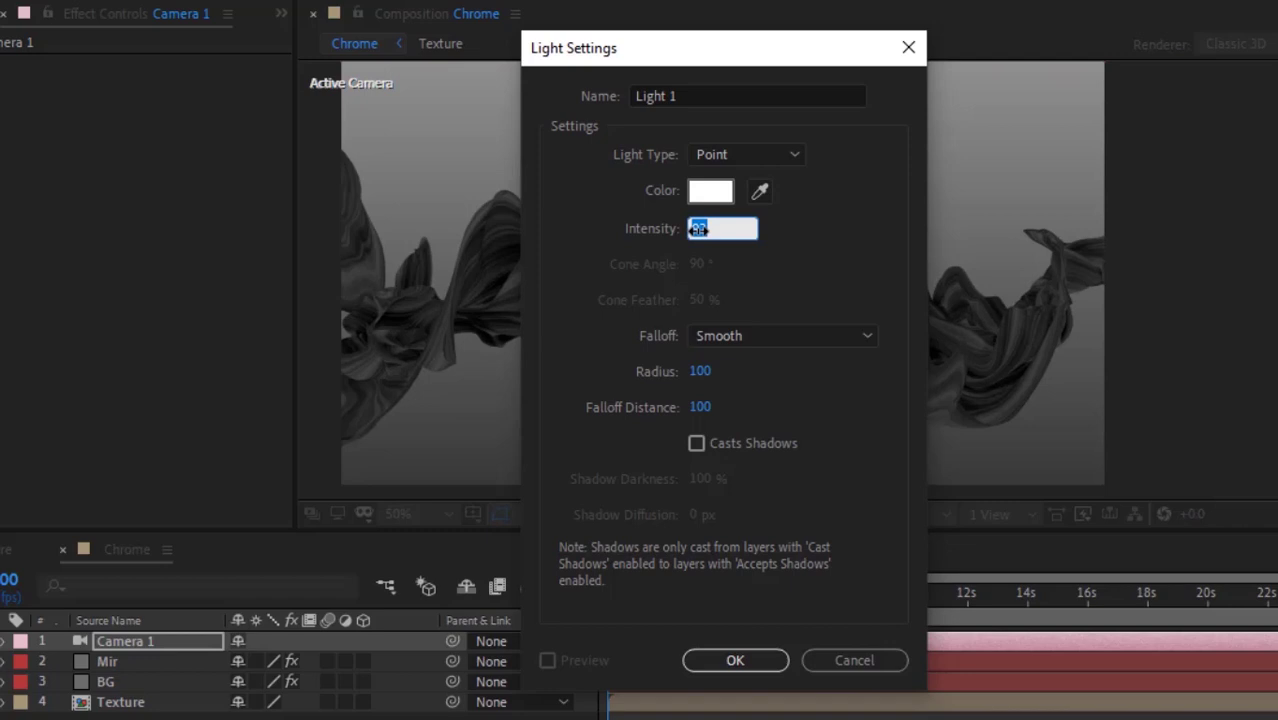
{"action": "type", "text": "400"}
{"action": "key", "text": "Tab"}
{"action": "key", "text": "Tab"}
{"action": "type", "text": "500"}
{"action": "key", "text": "Tab"}
{"action": "type", "text": "5"}
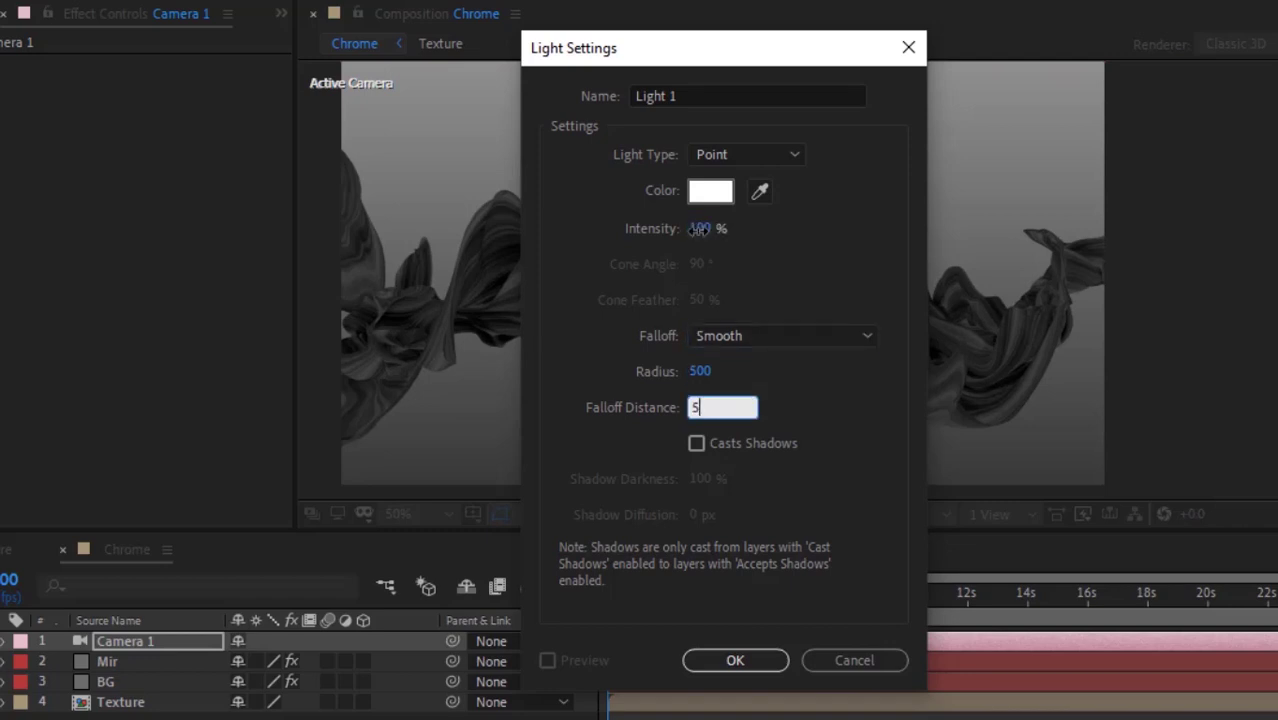
{"action": "type", "text": "00"}
{"action": "key", "text": "Return"}
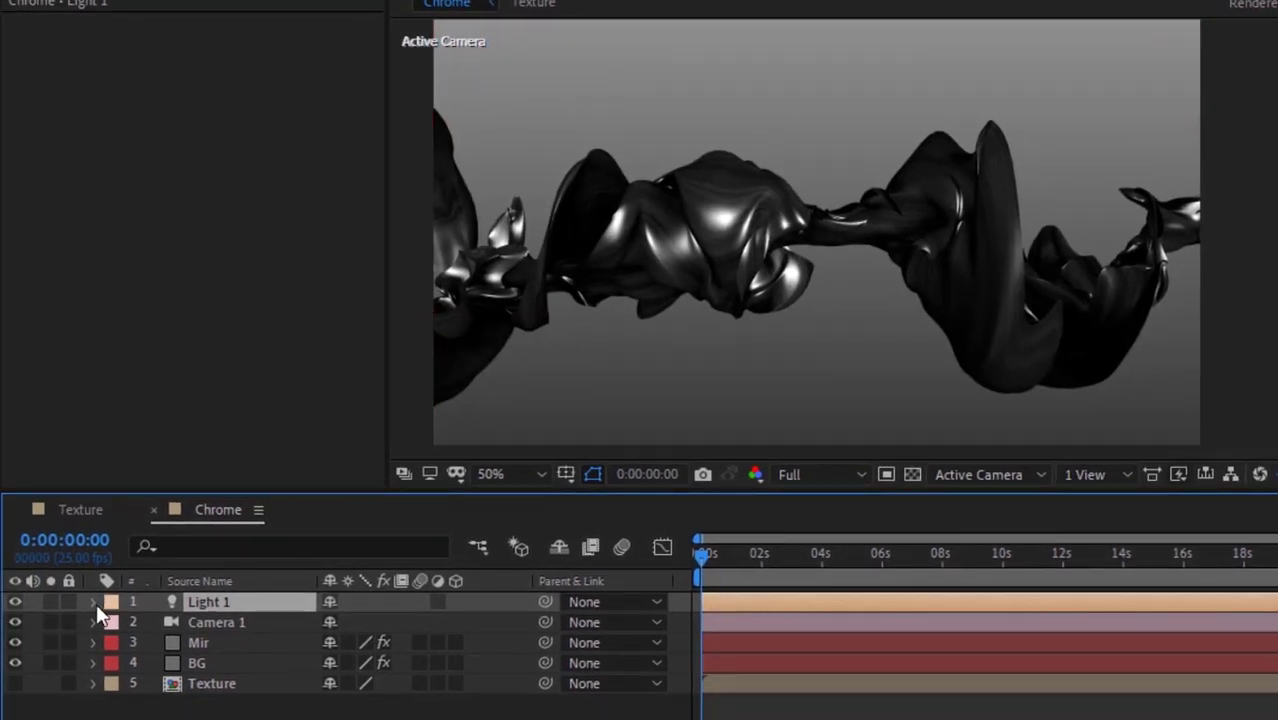
- Position Light 1 at 364, 214, 21
{"action": "left_click", "coordinate": [94, 603]}
{"action": "left_click", "coordinate": [115, 624]}
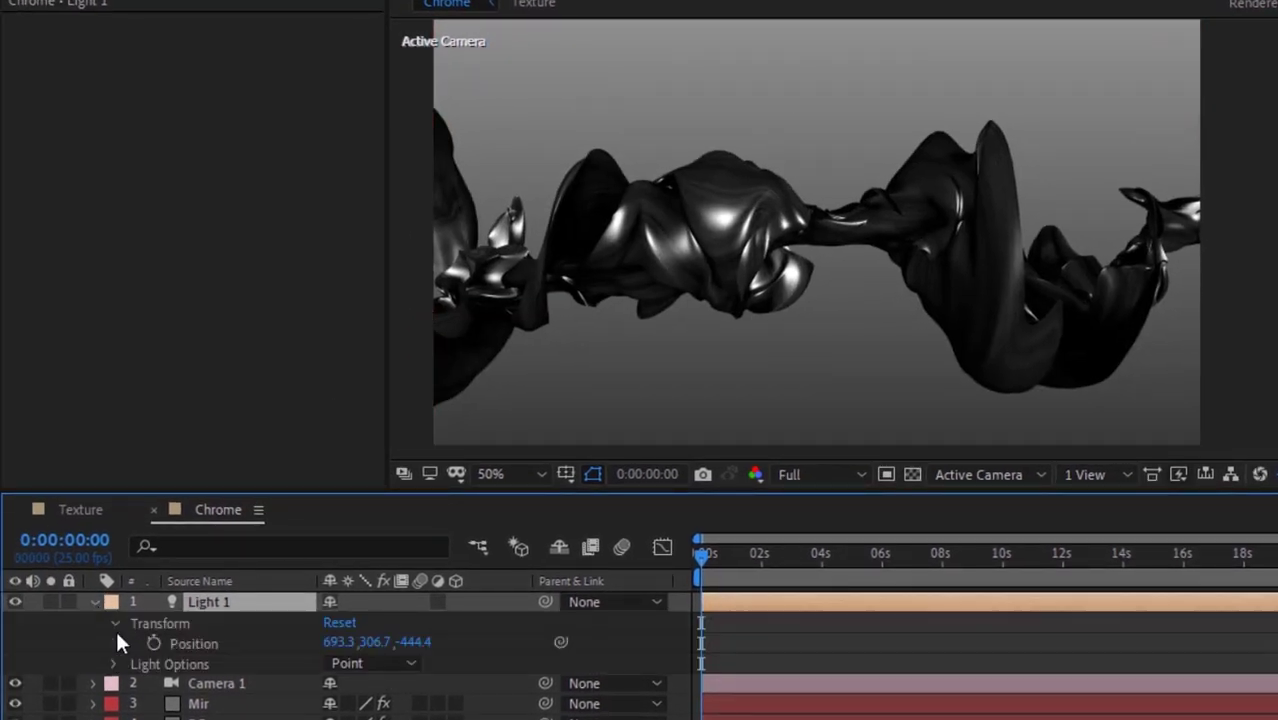
{"action": "left_click", "coordinate": [338, 642]}
{"action": "type", "text": "364"}
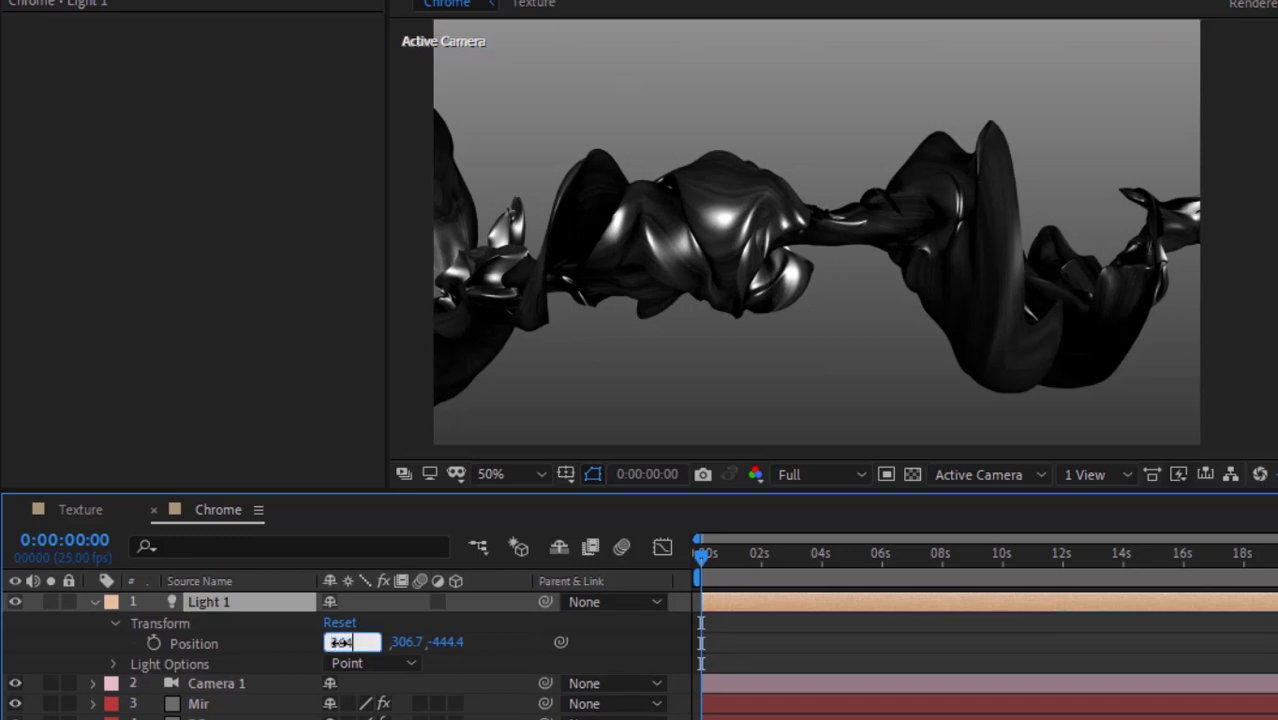
{"action": "key", "text": "Tab"}
{"action": "type", "text": "214"}
{"action": "key", "text": "Tab"}
{"action": "type", "text": "21"}
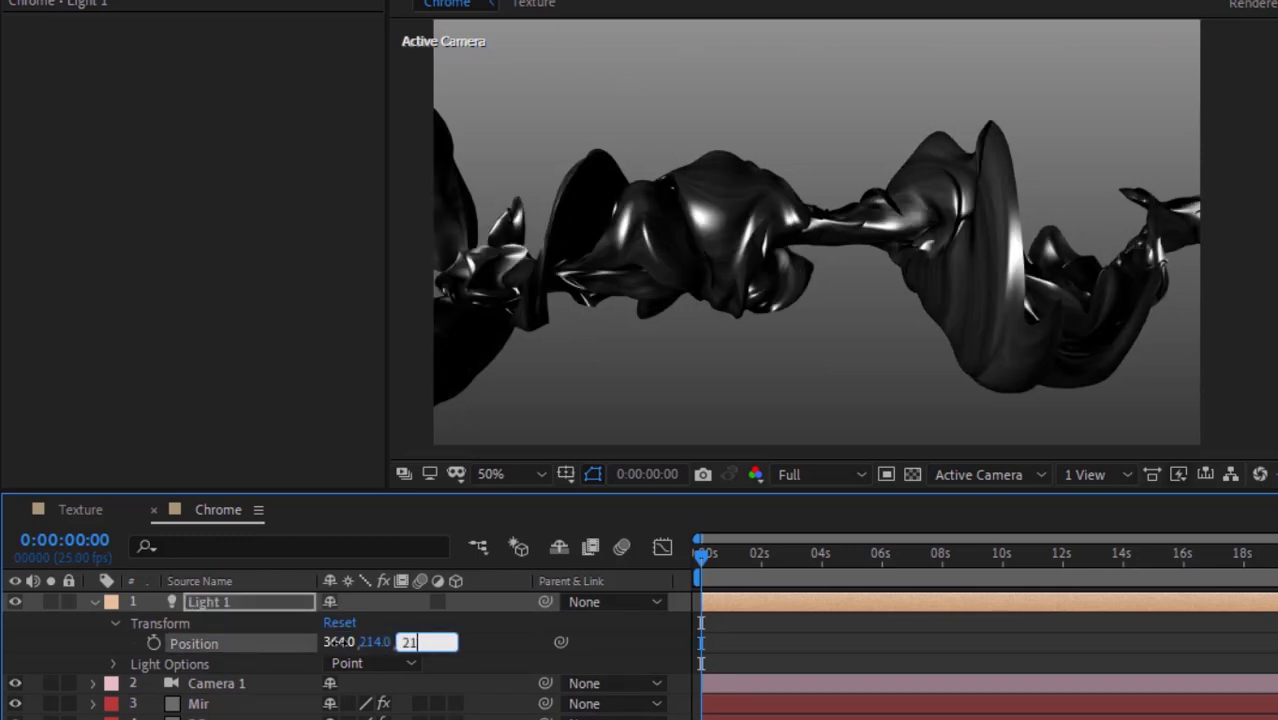
{"action": "key", "text": "Return"}
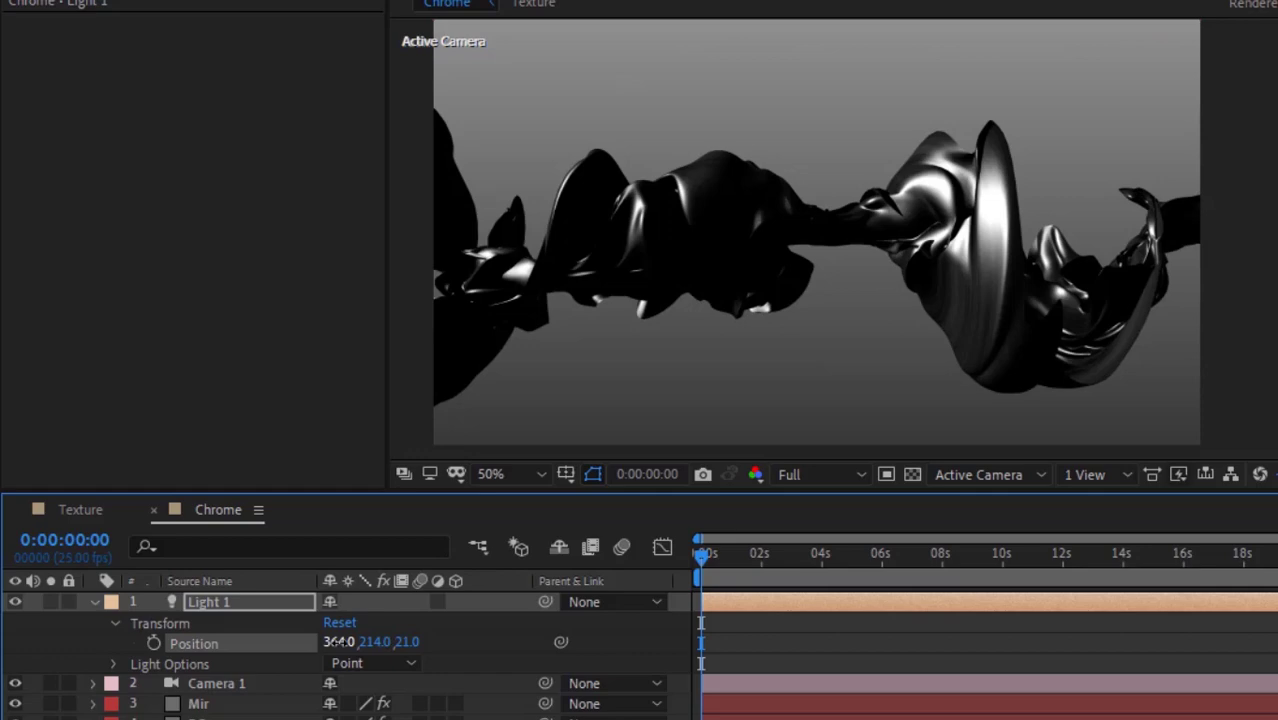
{"action": "left_click", "coordinate": [96, 601]}
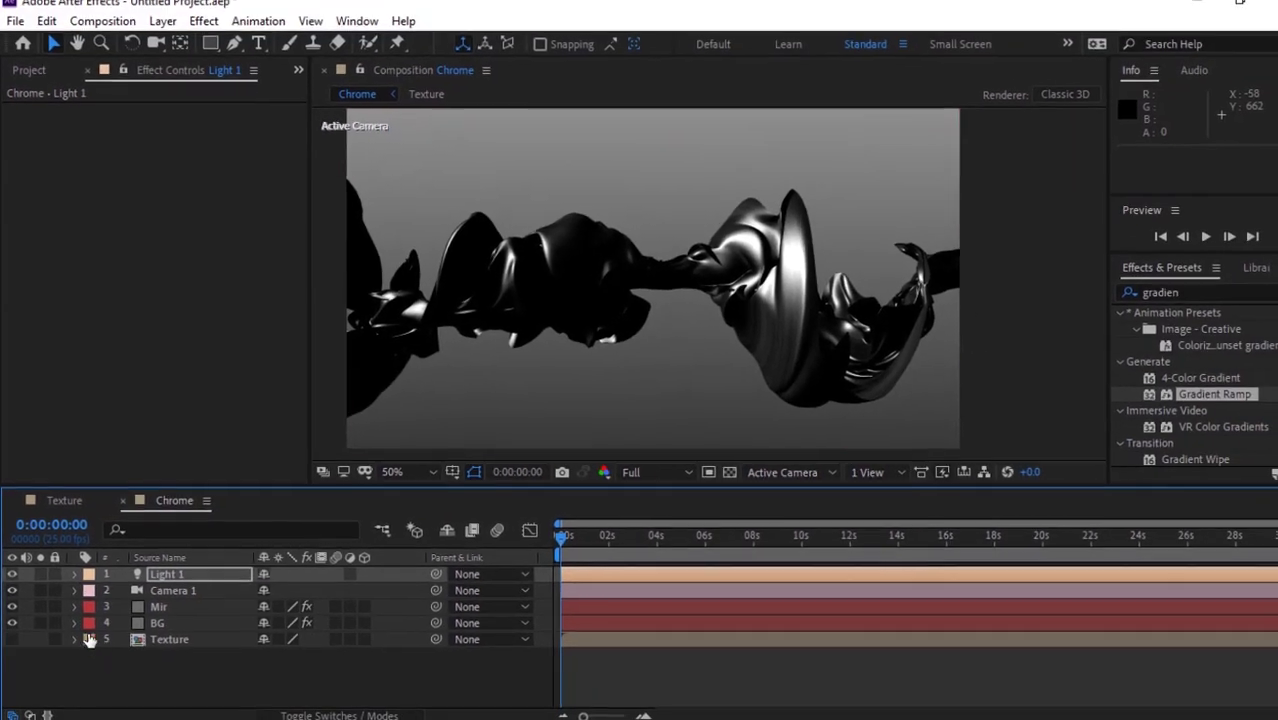
- Create an Ambient-type light named Ambient Light with adjusted intensity
{"action": "right_click", "coordinate": [100, 666]}
{"action": "mouse_move", "coordinate": [265, 459]}
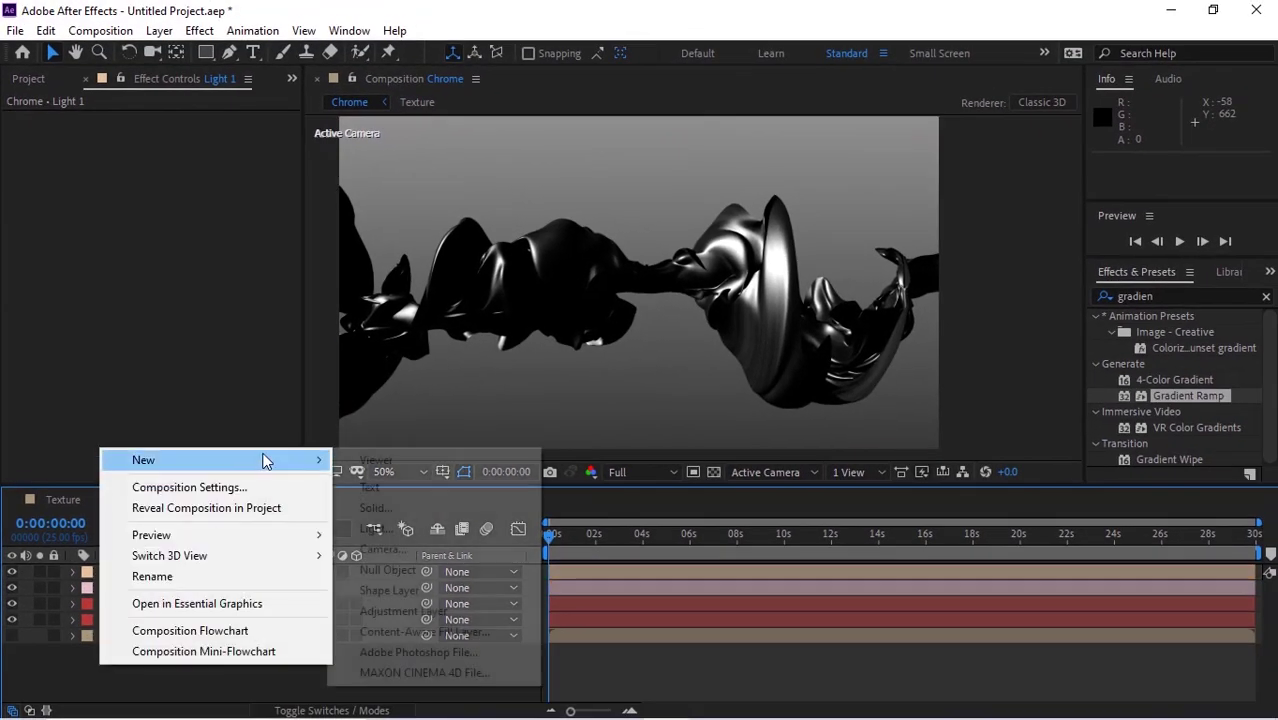
{"action": "left_click", "coordinate": [402, 527]}
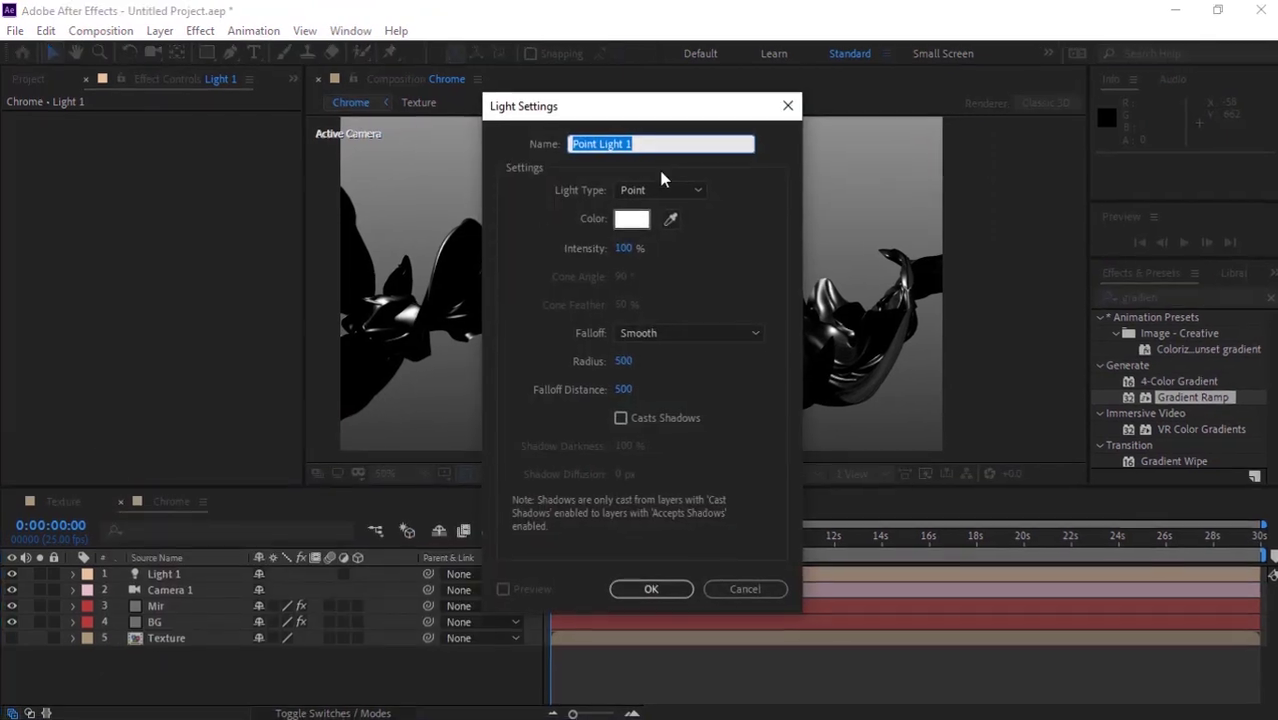
{"action": "left_click", "coordinate": [657, 189]}
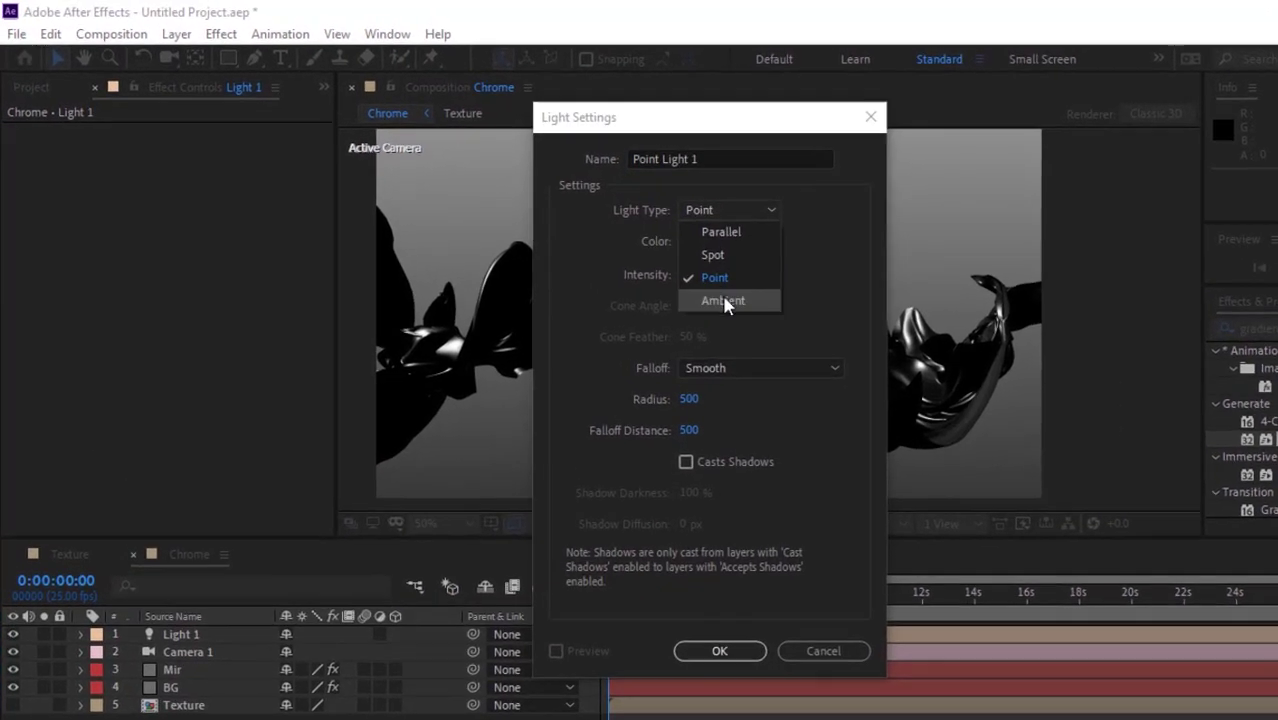
{"action": "left_click", "coordinate": [724, 302]}
{"action": "left_click", "coordinate": [747, 158]}
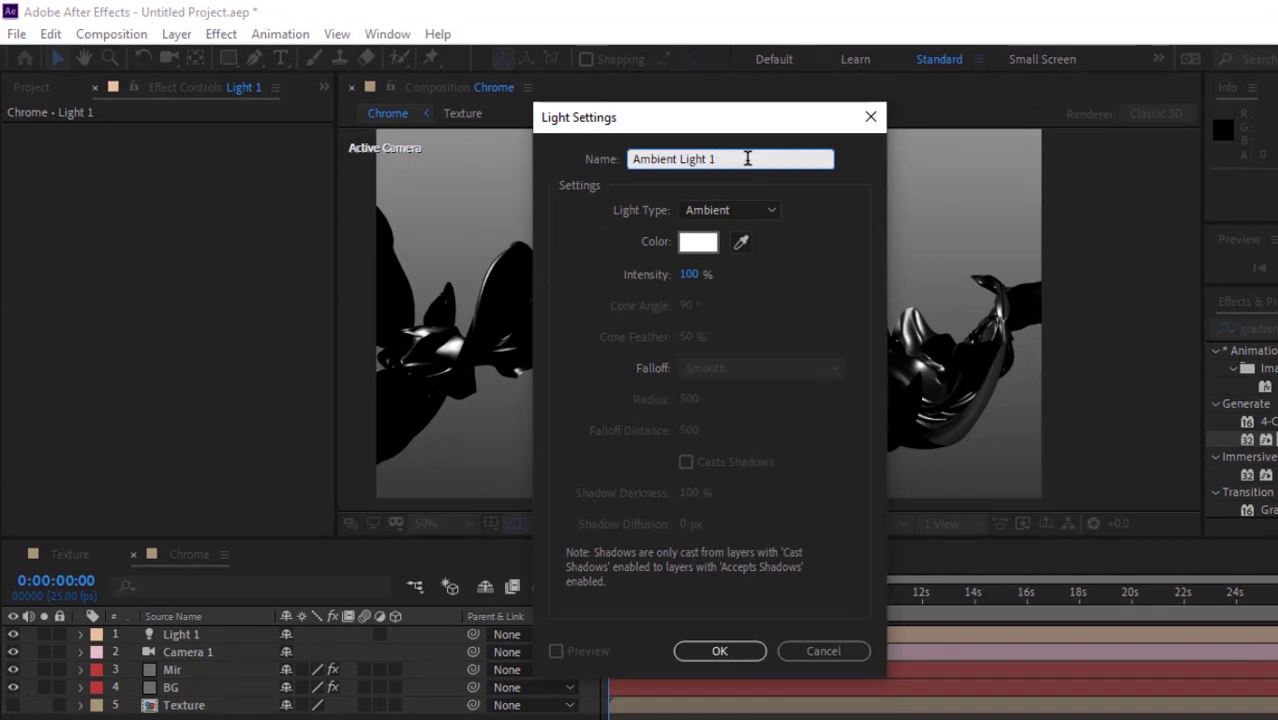
{"action": "left_click", "coordinate": [688, 276]}
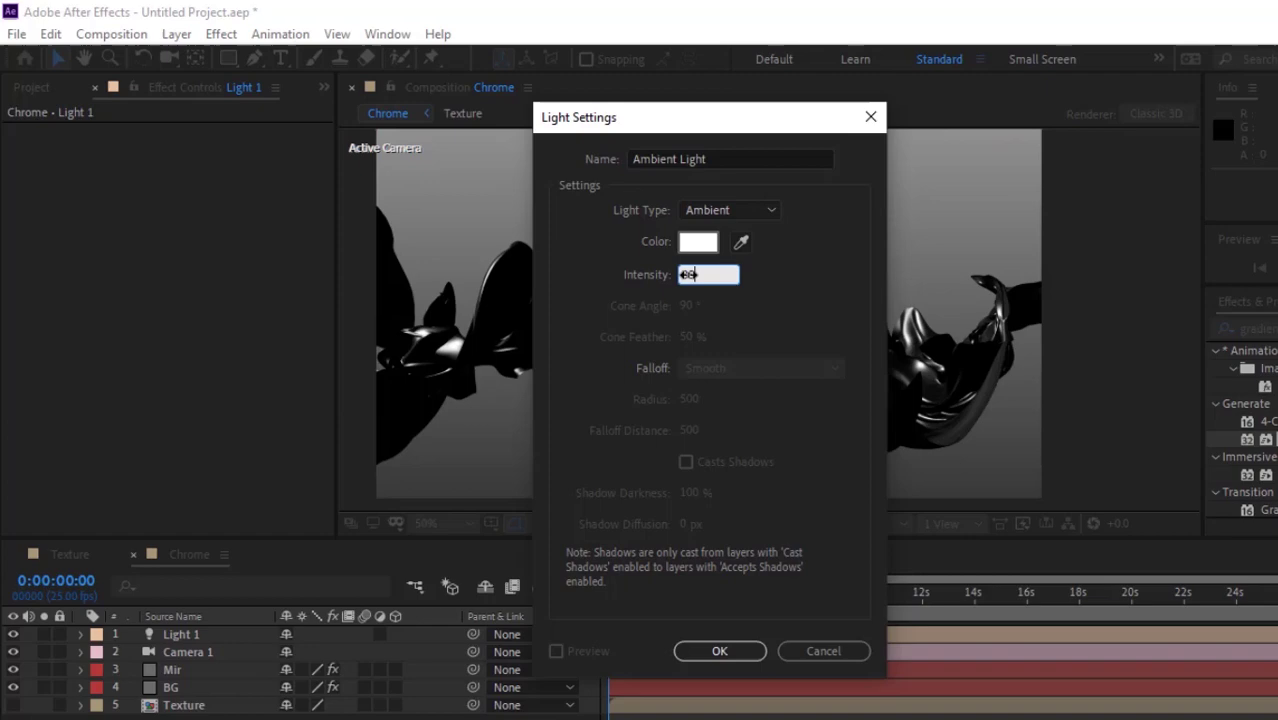
{"action": "key", "text": "Return"}
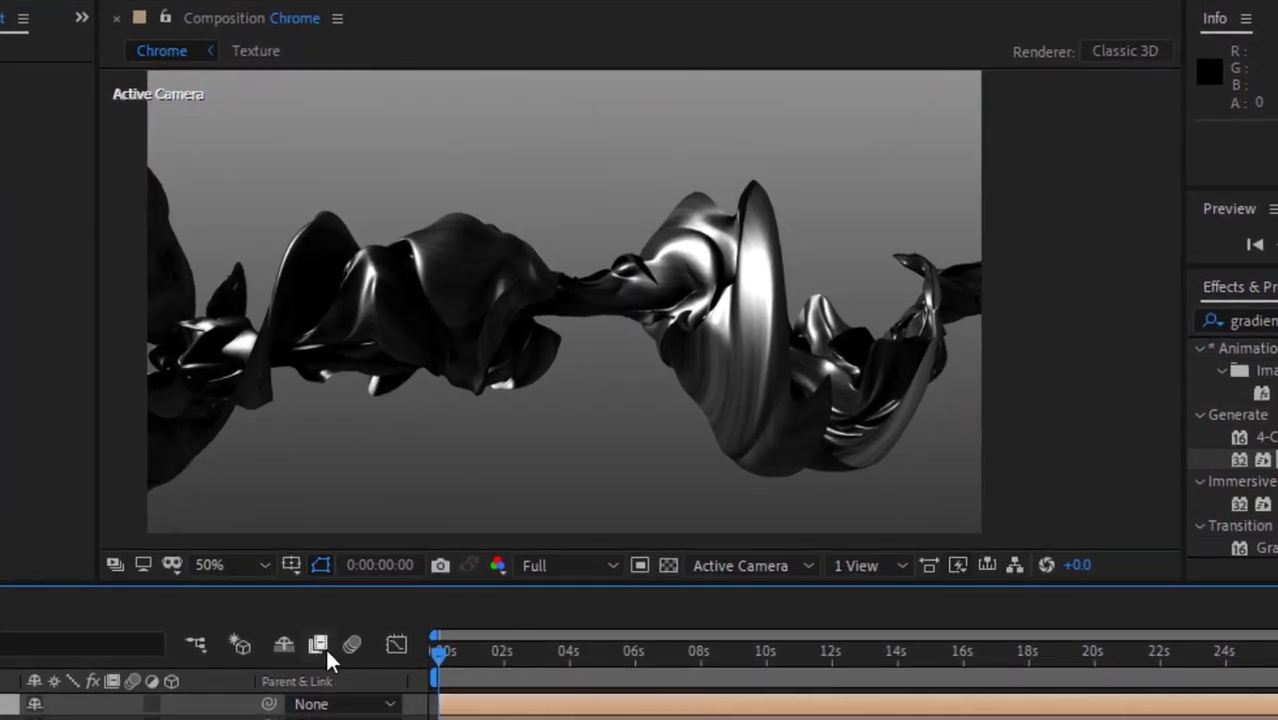
- Play the Chrome comp preview, restart it, and stop around 0:00:04:18
{"action": "key", "text": "space"}
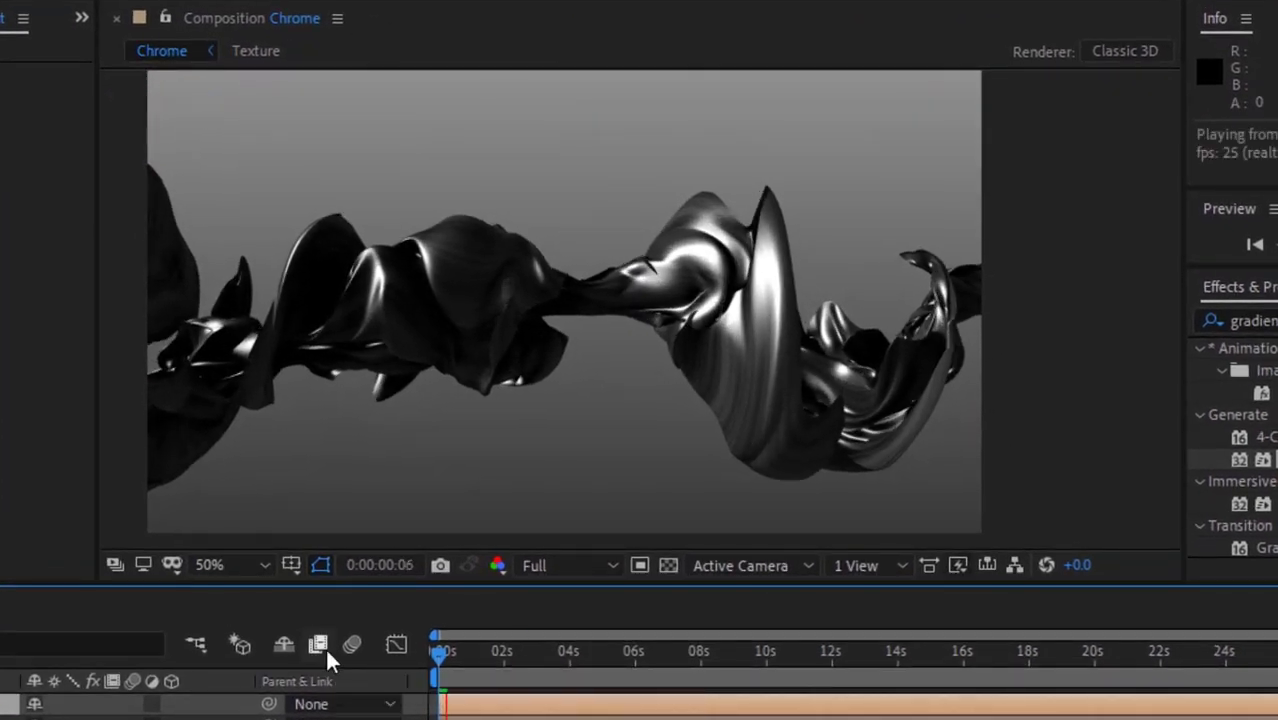
{"action": "key", "text": "space"}
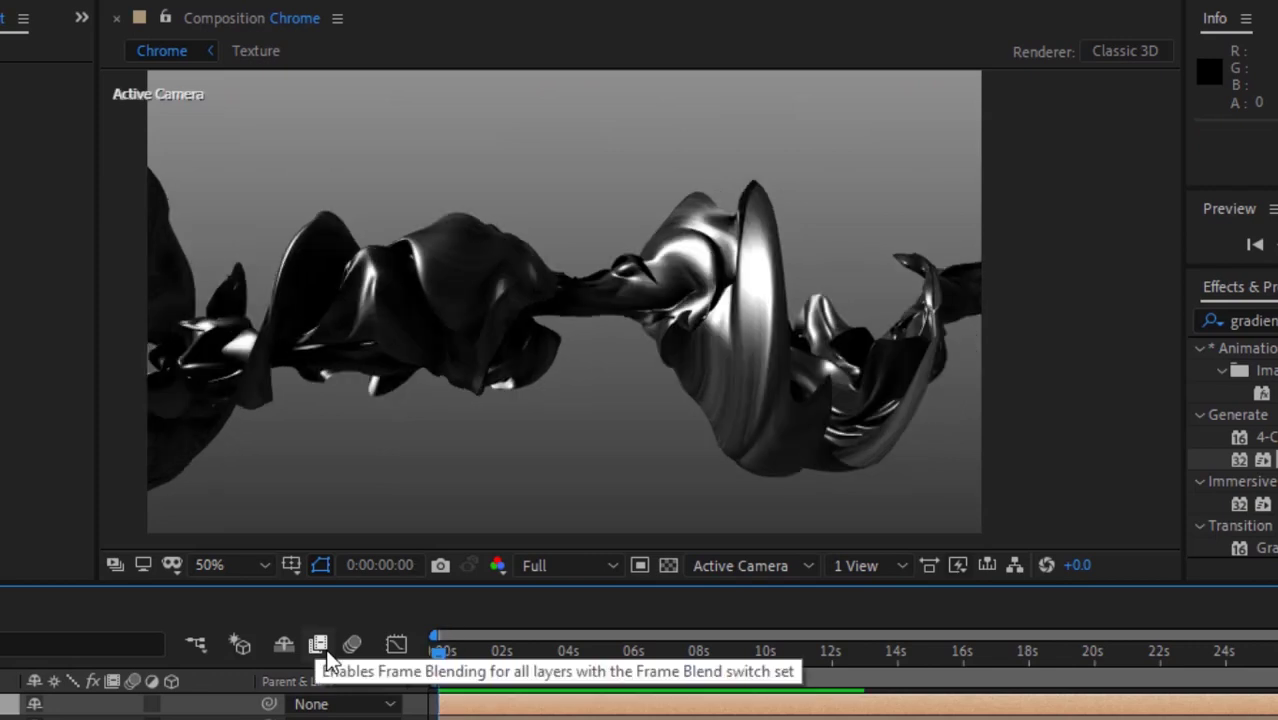
{"action": "key", "text": "space"}
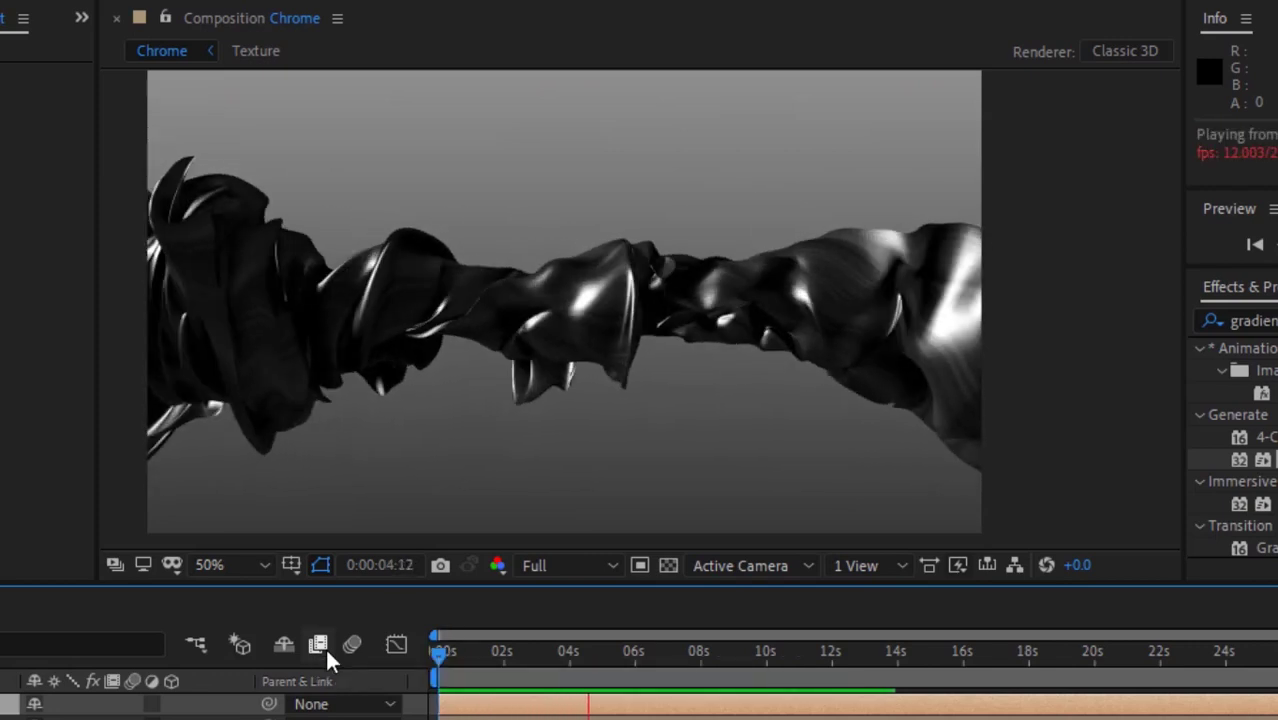
{"action": "key", "text": "space"}
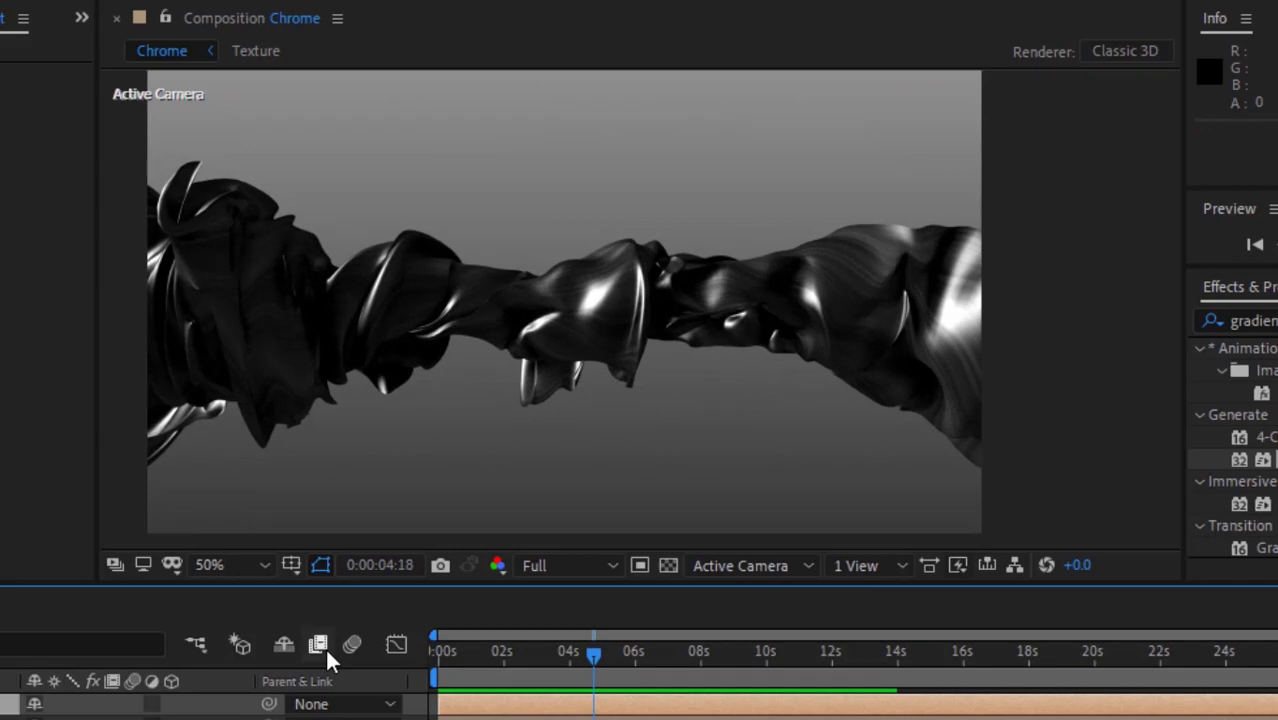